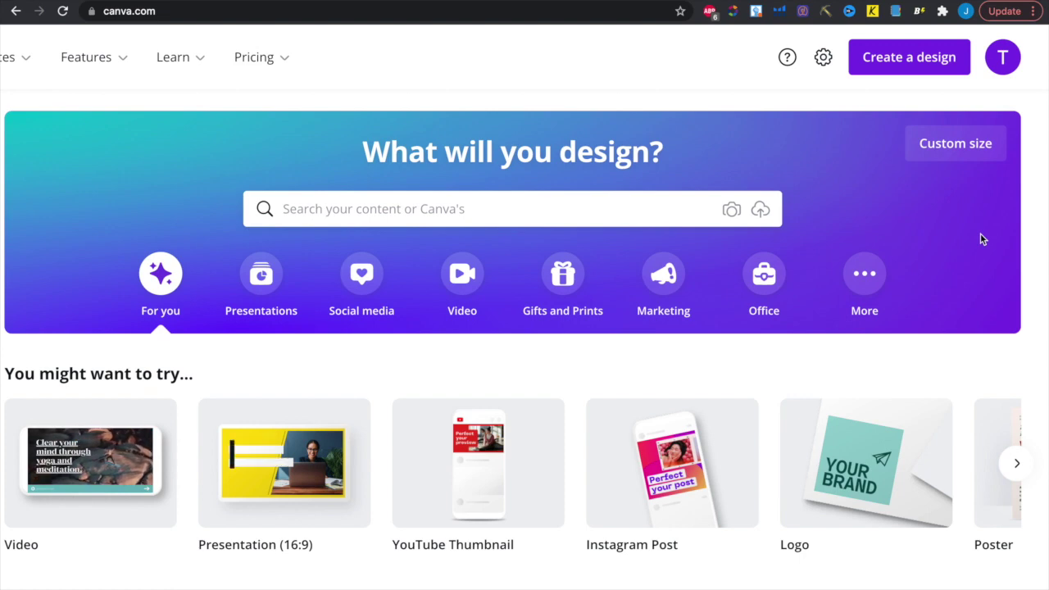
Choose Custom size in inches and enter a width of 6 and a height of 9.
left_click(984, 140)
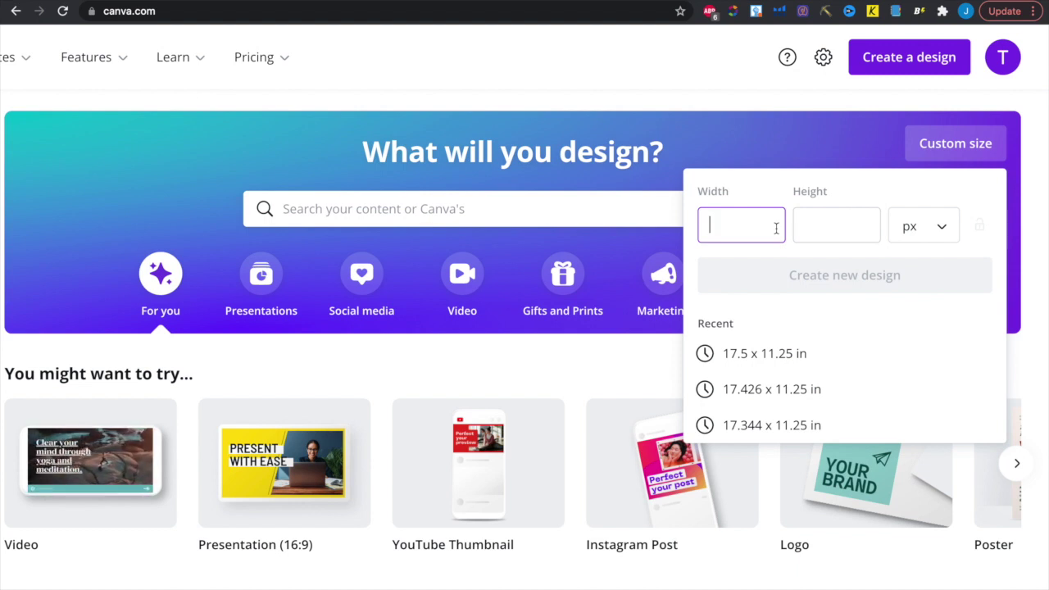
left_click(955, 228)
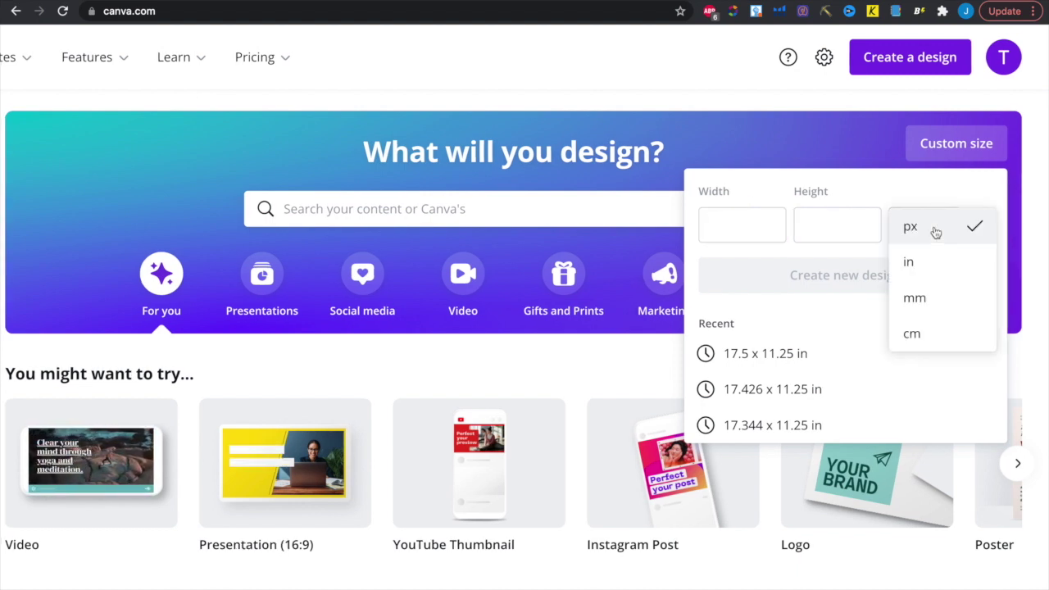
left_click(937, 265)
left_click(758, 229)
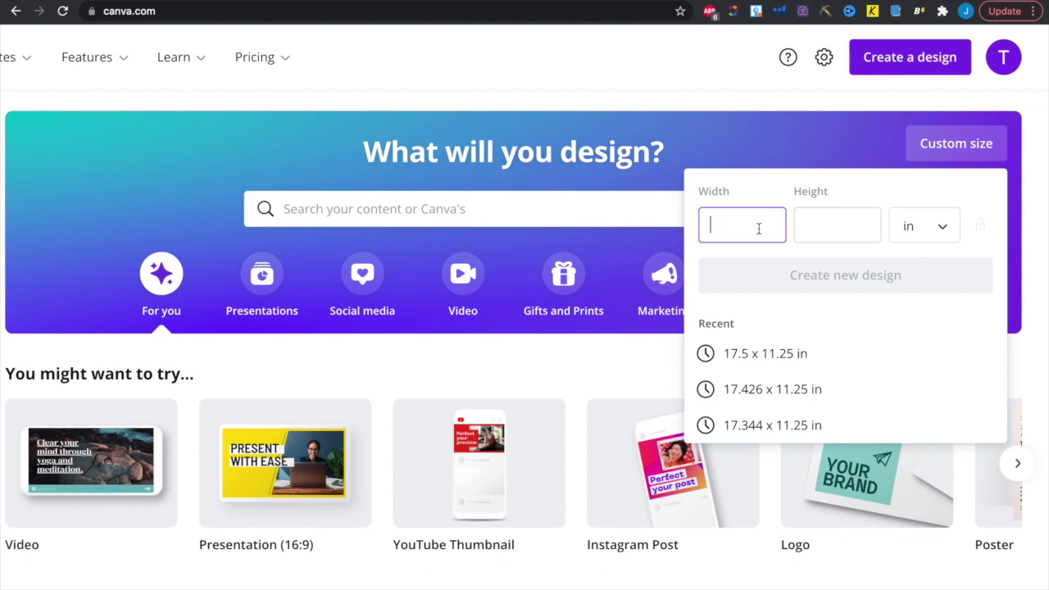
left_click(845, 227)
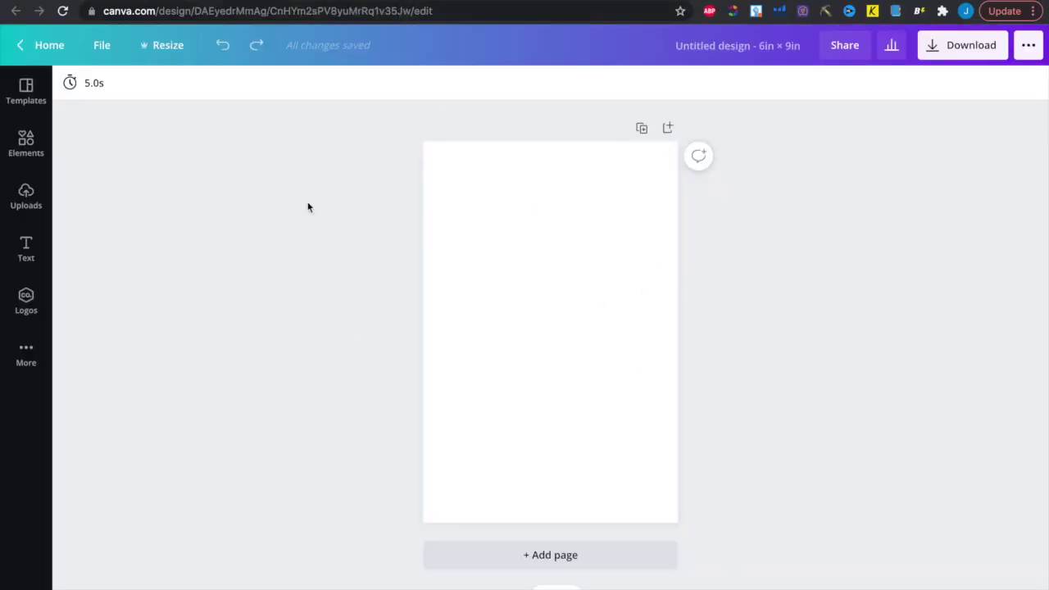
Add a second page with the list: schedule, to do list, water intake, meals, notes, priorities/goals.
key("F2")
left_click(667, 128)
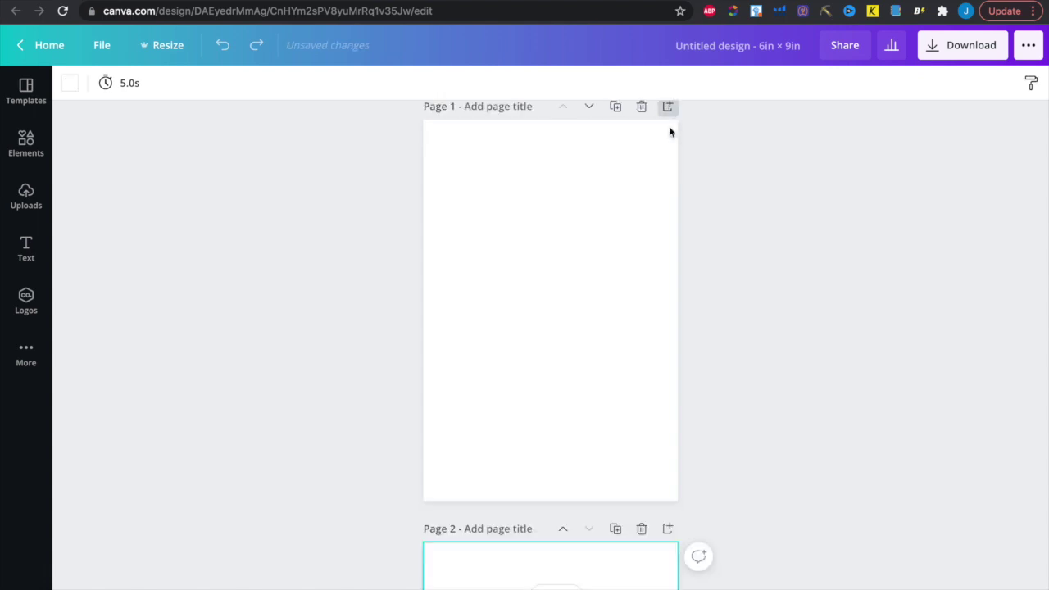
type("t")
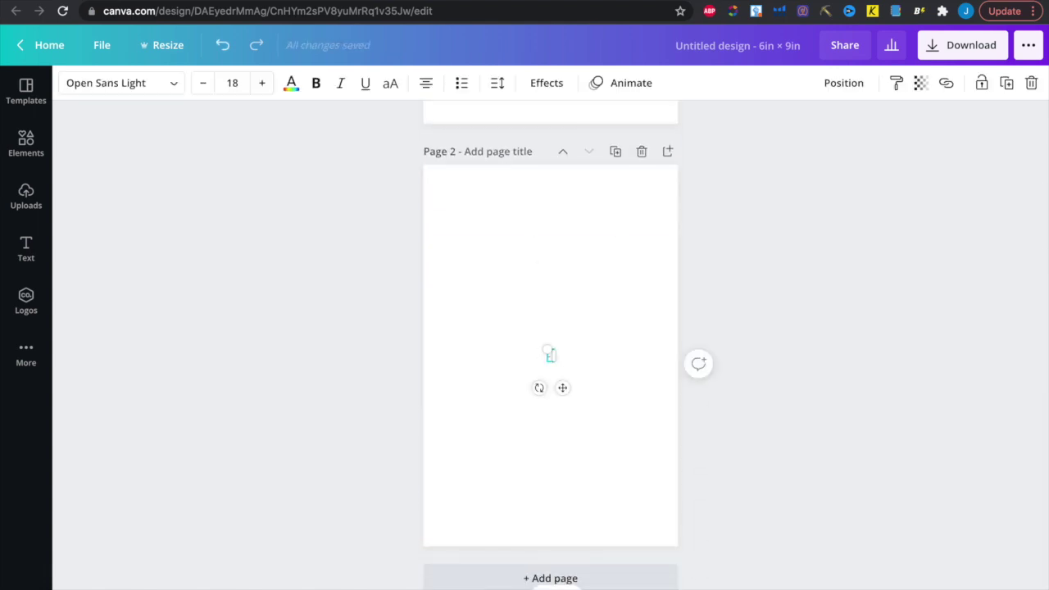
type("schedule - to do list")
key("Return")
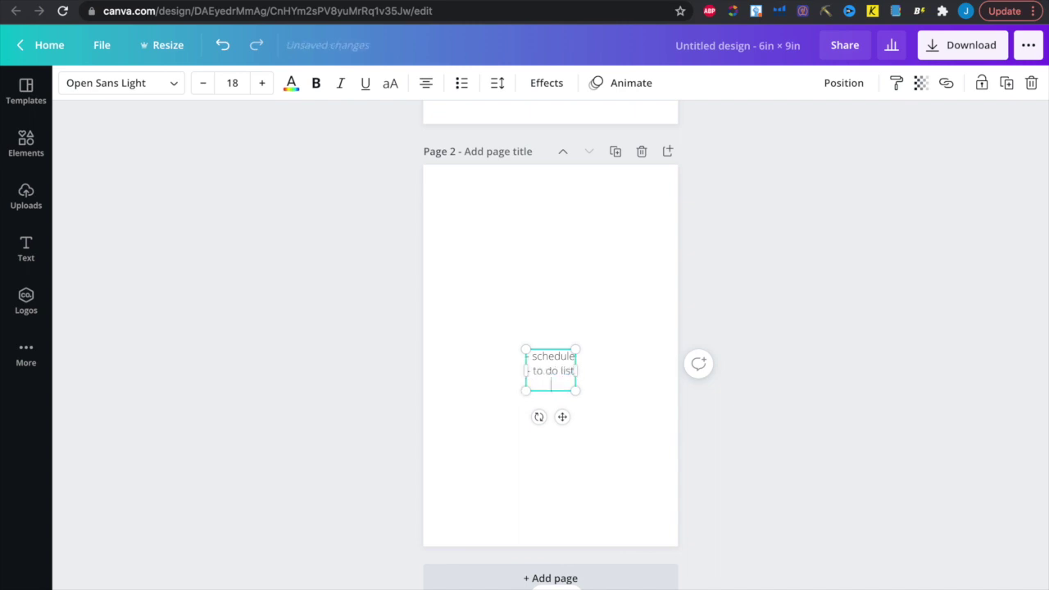
type("- wa")
type("ter inta")
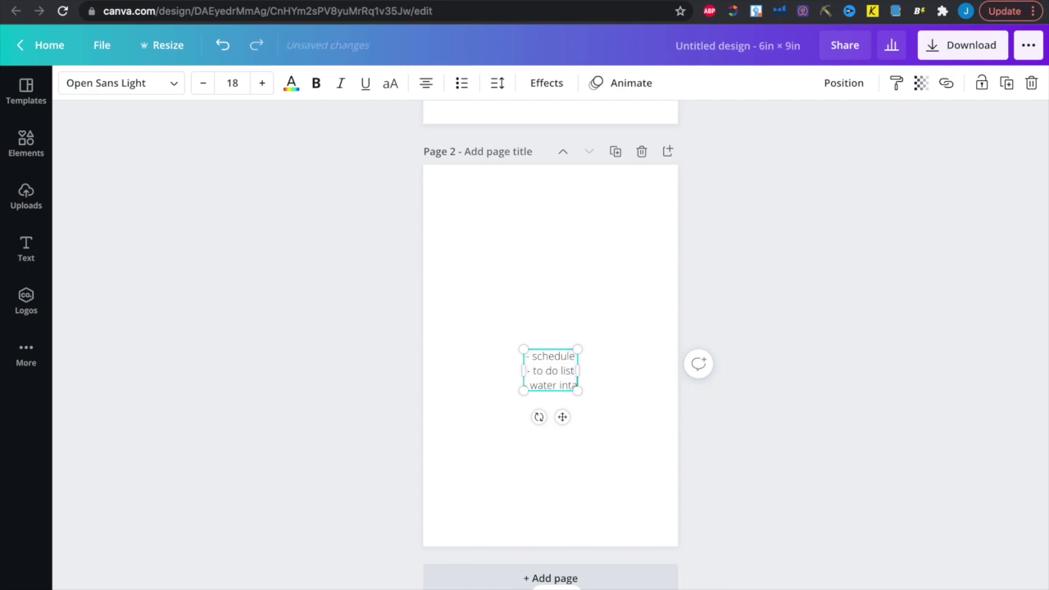
type("ke")
key("Return")
type("-")
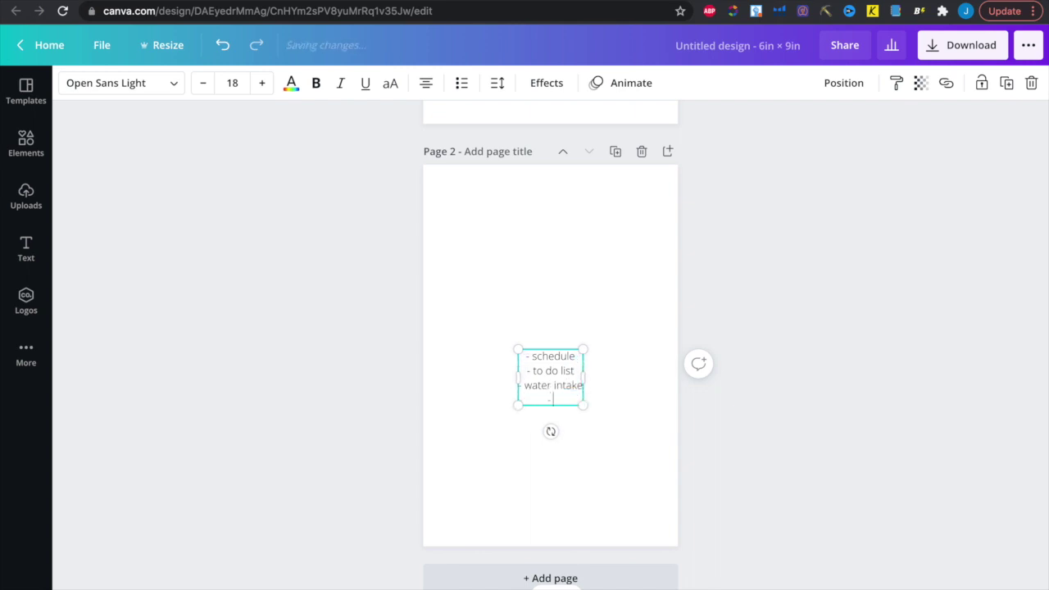
type(" meals")
key("Return")
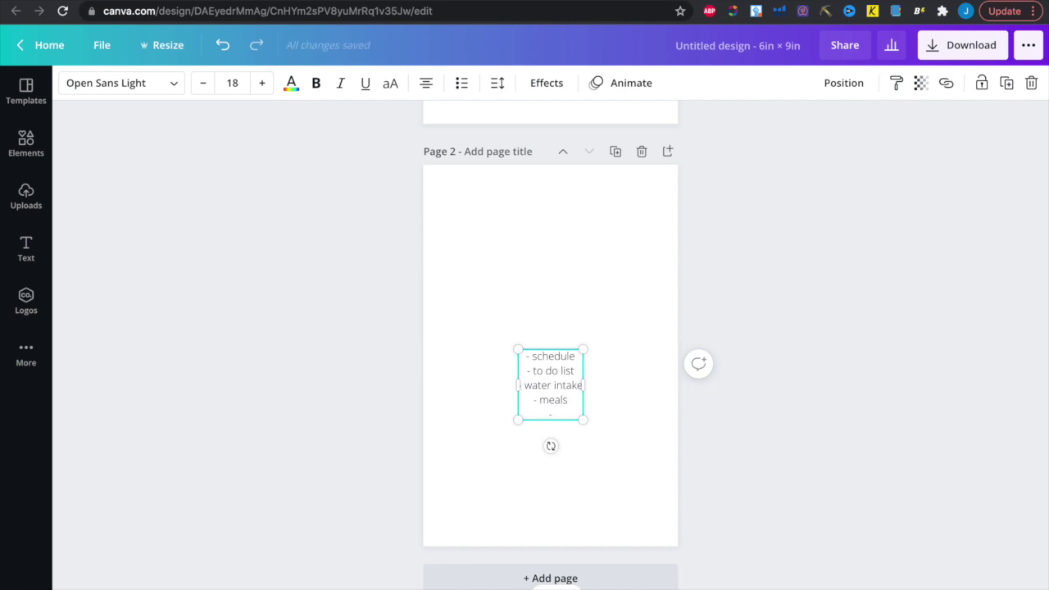
type("- notes")
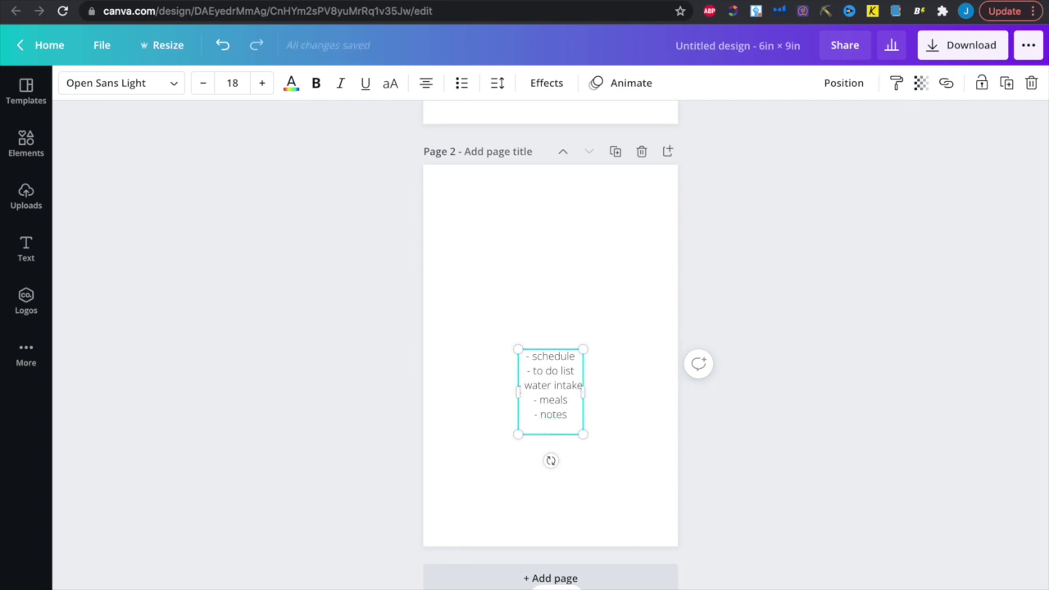
key("Return")
type("- notes prio")
type("riorities/goals")
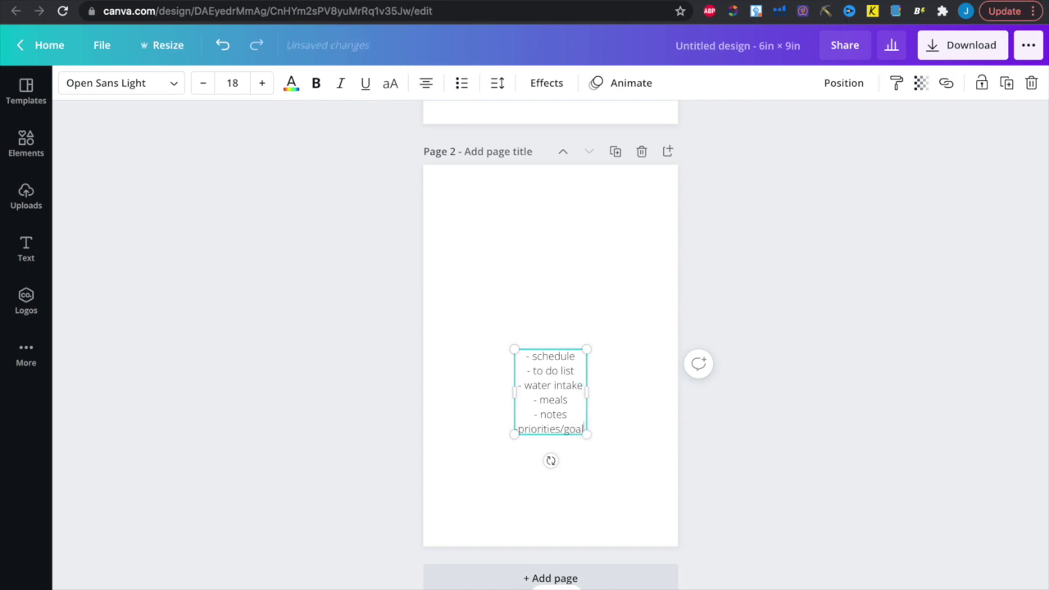
Move the list up and left on page 2 and enlarge it to about size 32.
left_click(836, 357)
left_click_drag(560, 391, 502, 249)
left_click_drag(527, 290, 589, 348)
left_click(826, 346)
Search the templates for 'daily planner' and scroll through the results.
scroll(827, 347, "up", 5)
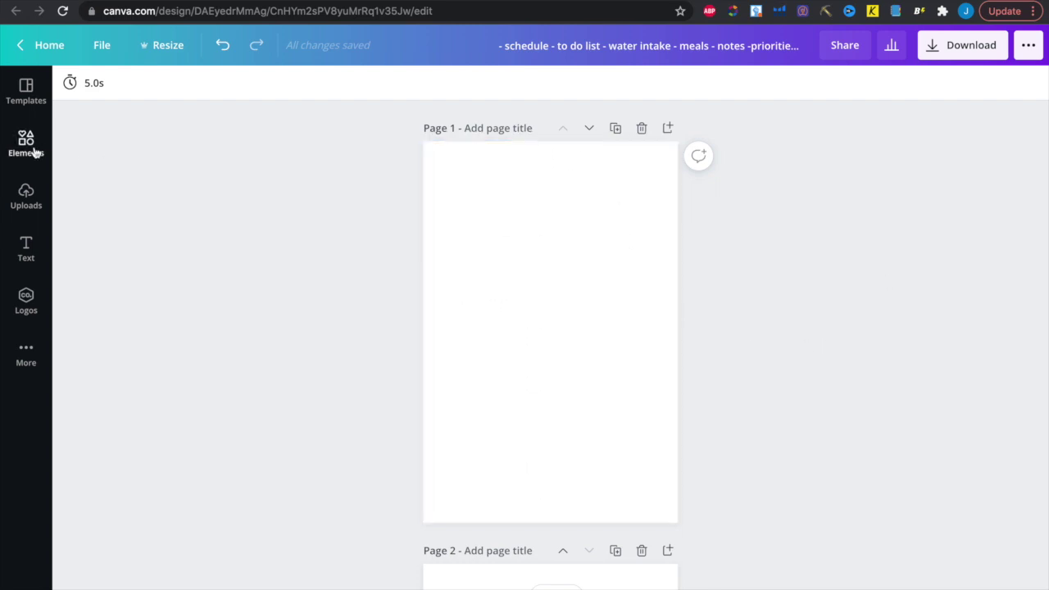
left_click(27, 92)
left_click(243, 92)
type("da")
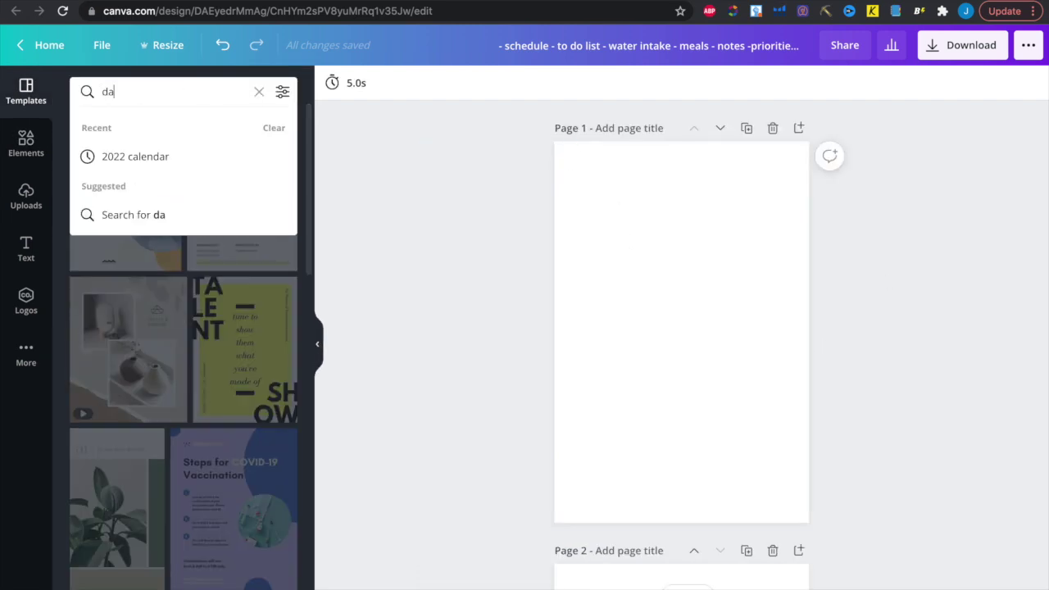
type("ily planner")
key("Return")
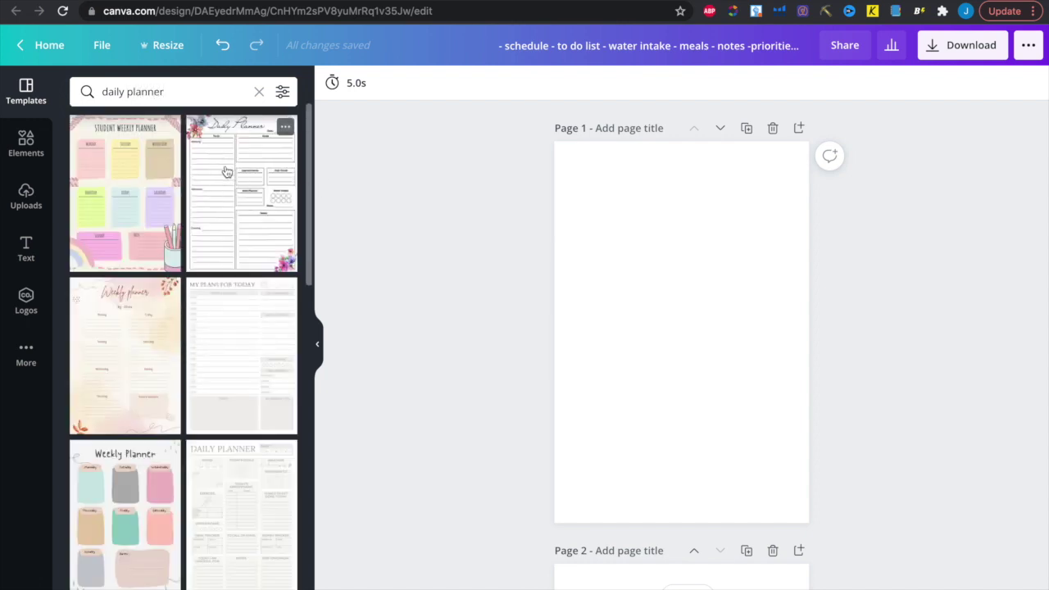
scroll(202, 370, "down", 3)
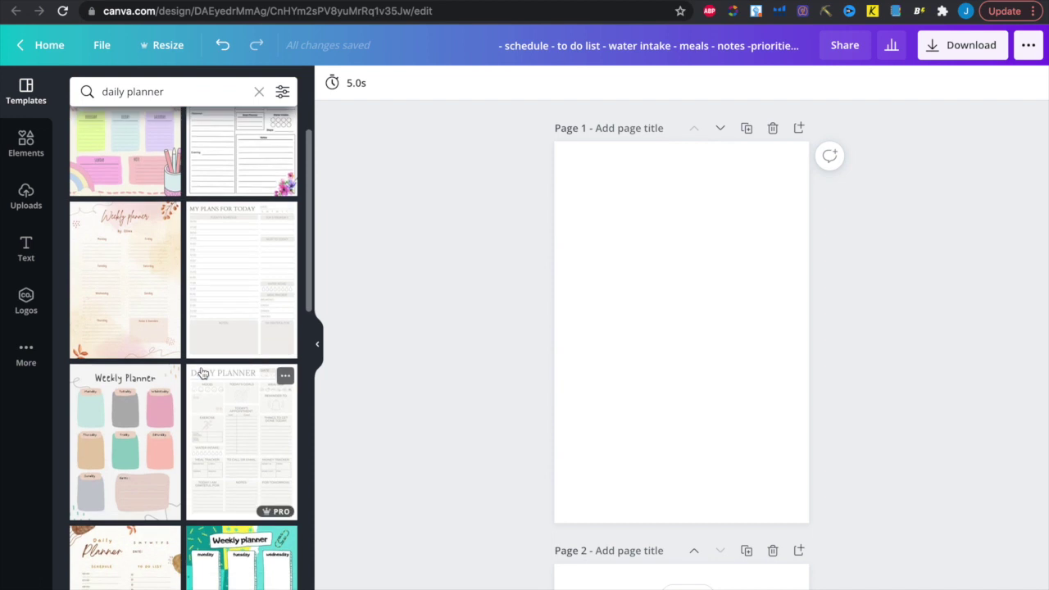
Apply the My Plans for Today template to page 1.
left_click(232, 308)
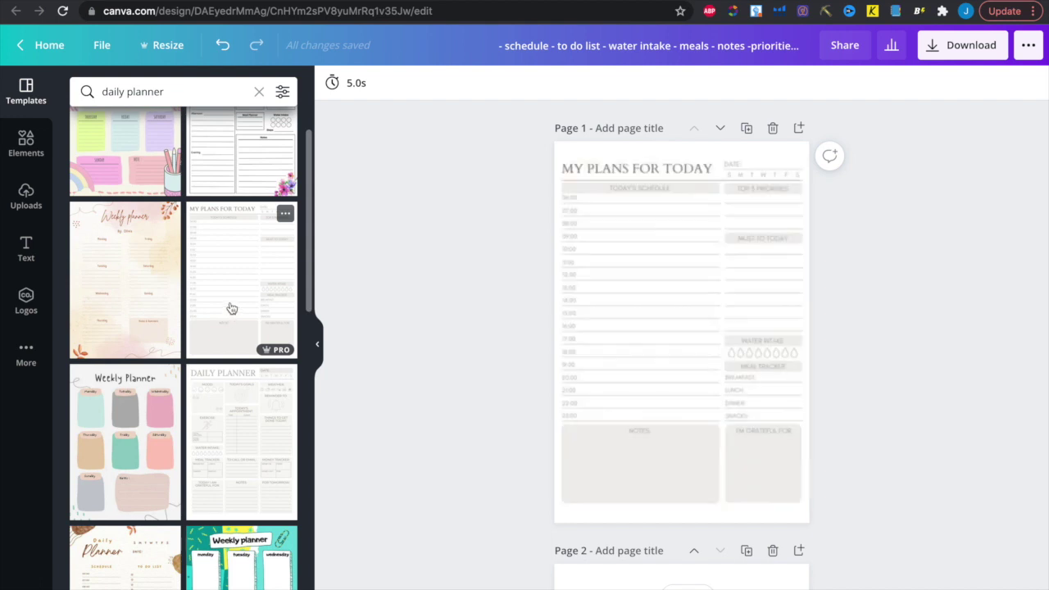
key("XF86MonBrightnessUp")
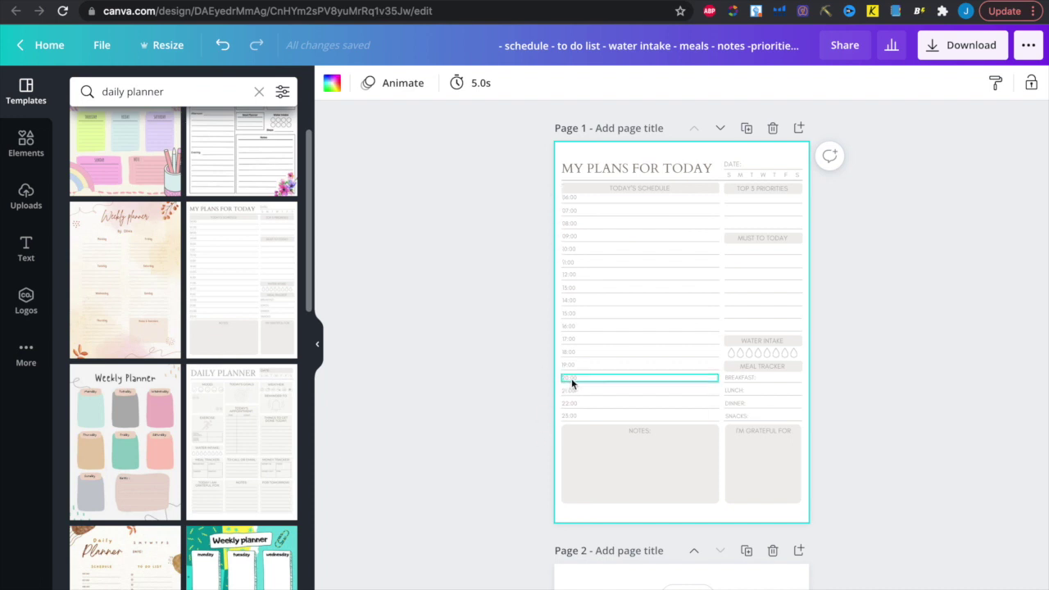
scroll(808, 129, "down", 4)
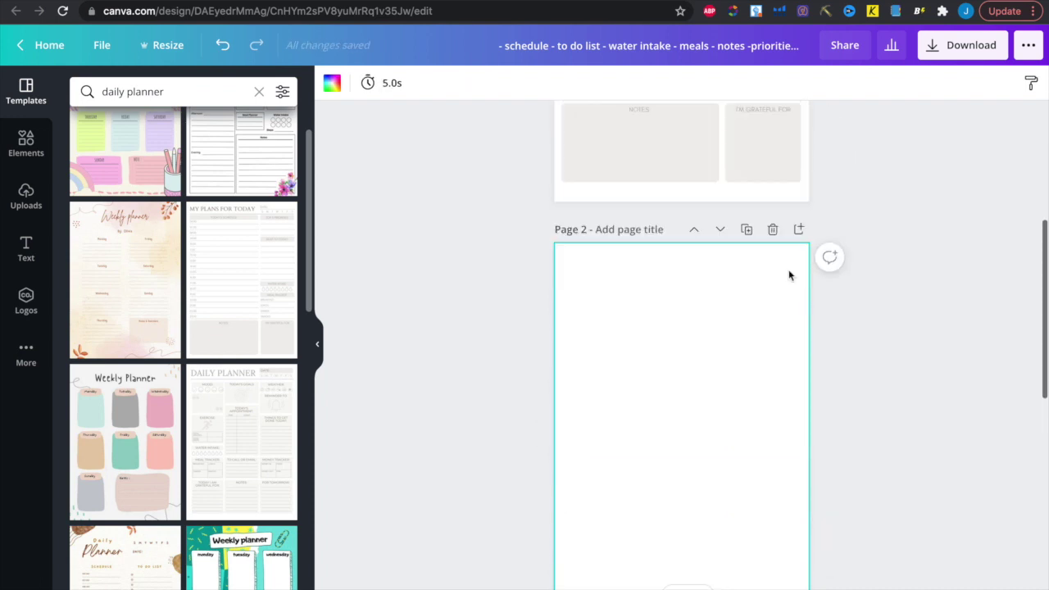
scroll(789, 273, "up", 4)
Copy the schedule time rows onto page 2 and shrink them slightly.
left_click_drag(544, 412, 685, 196)
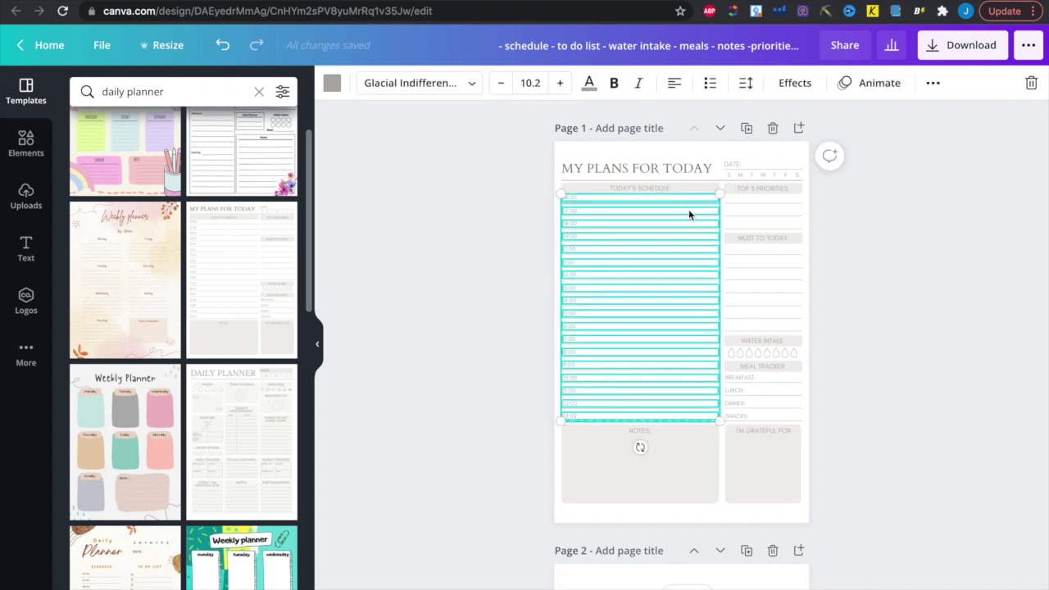
scroll(688, 222, "down", 4)
left_click(693, 333)
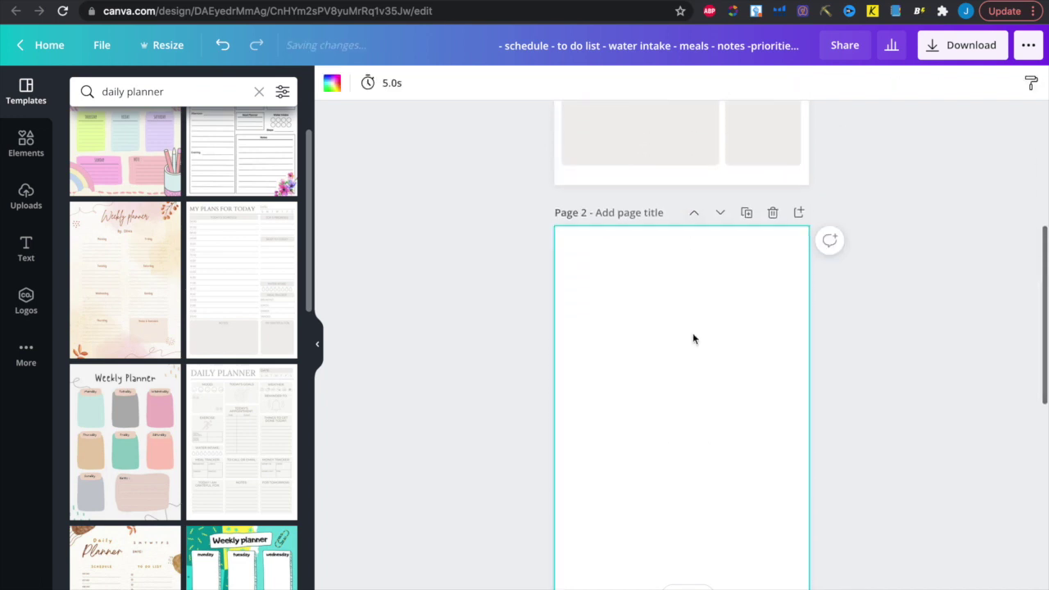
key("ctrl+v")
left_click_drag(703, 490, 691, 464)
Recolour the pasted schedule text to dark grey #494542.
left_click(589, 82)
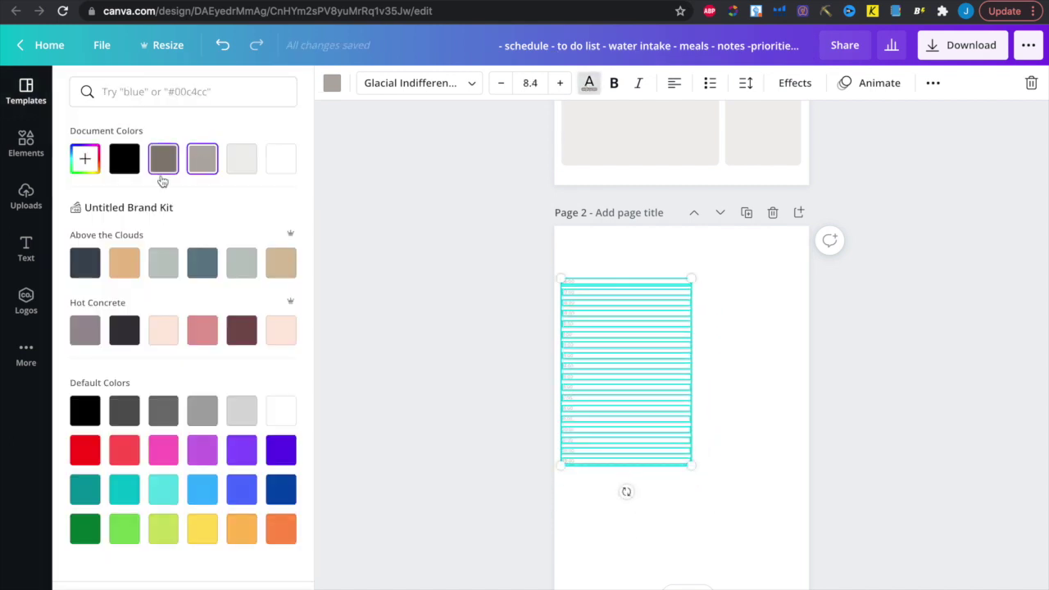
left_click(90, 168)
left_click_drag(87, 254, 100, 250)
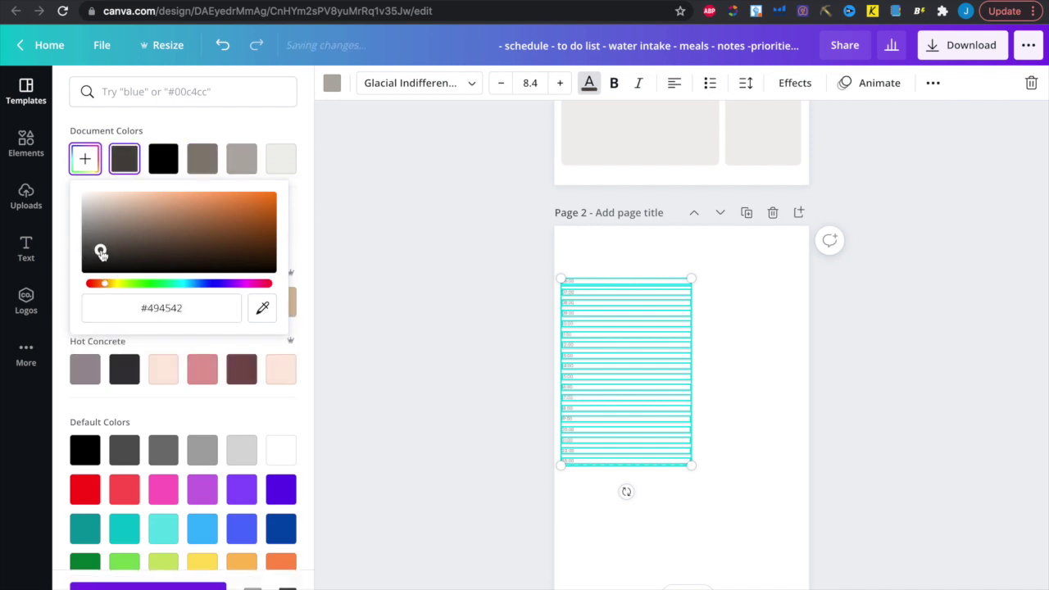
left_click(646, 426)
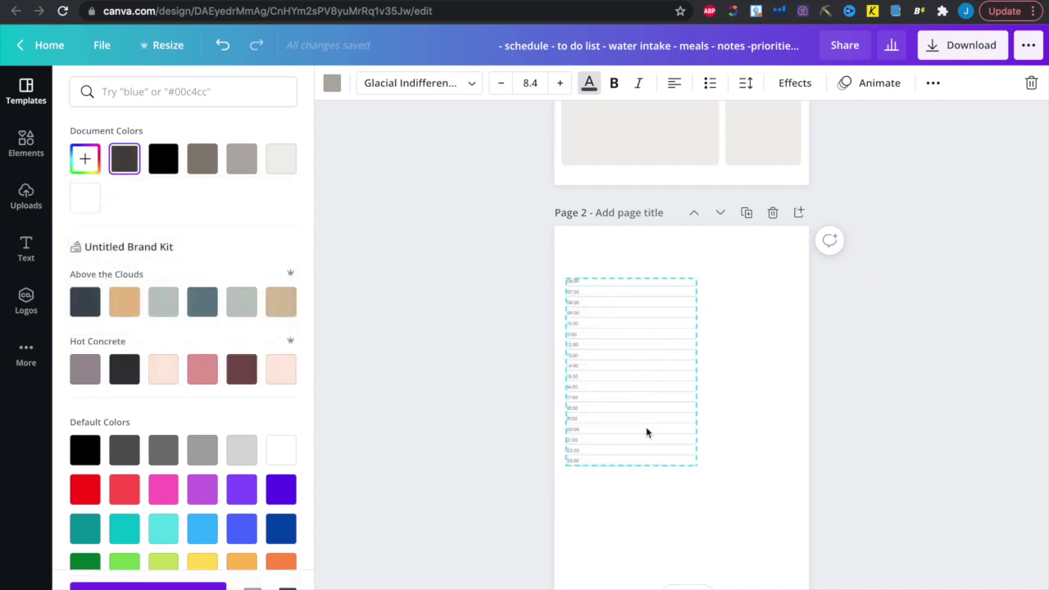
left_click(765, 398)
scroll(765, 398, "up", 5)
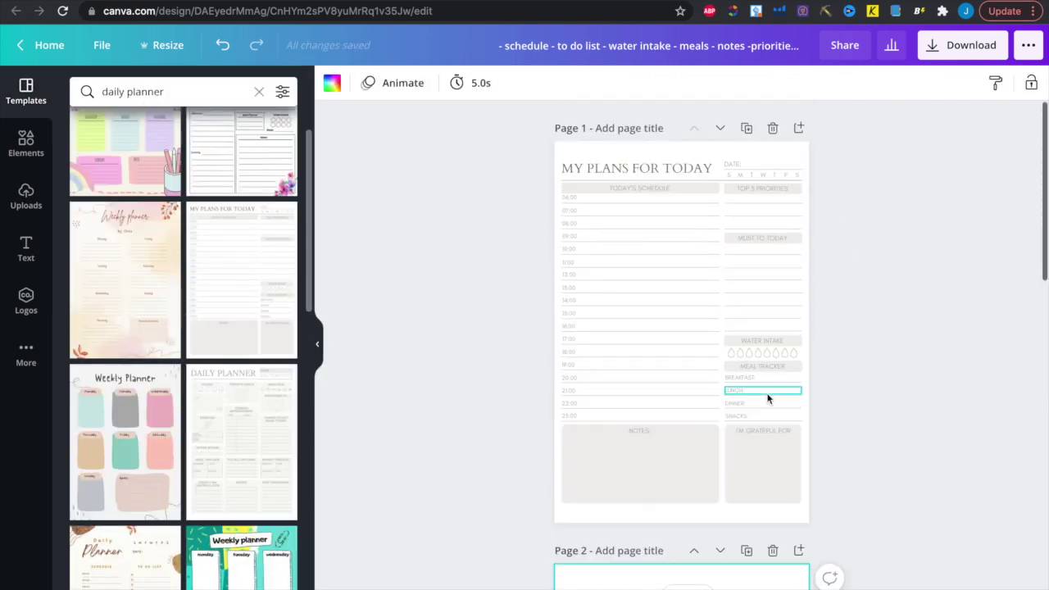
scroll(876, 366, "down", 2)
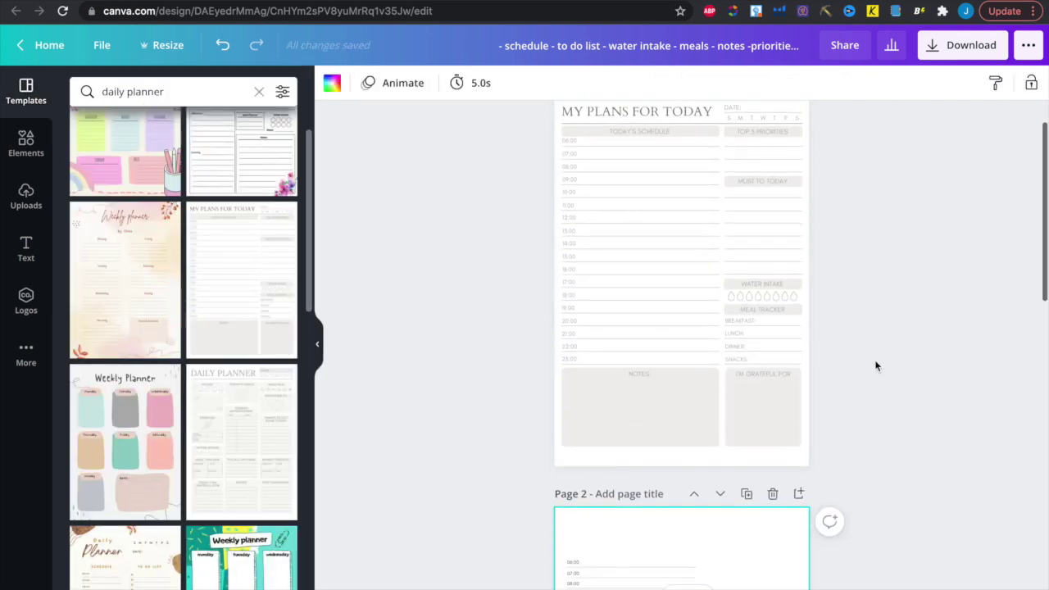
Copy the water-intake drops to page 2's lower left, then add a blank page after it.
left_click(744, 299)
key("ctrl+c")
scroll(829, 323, "down", 10)
key("ctrl+v")
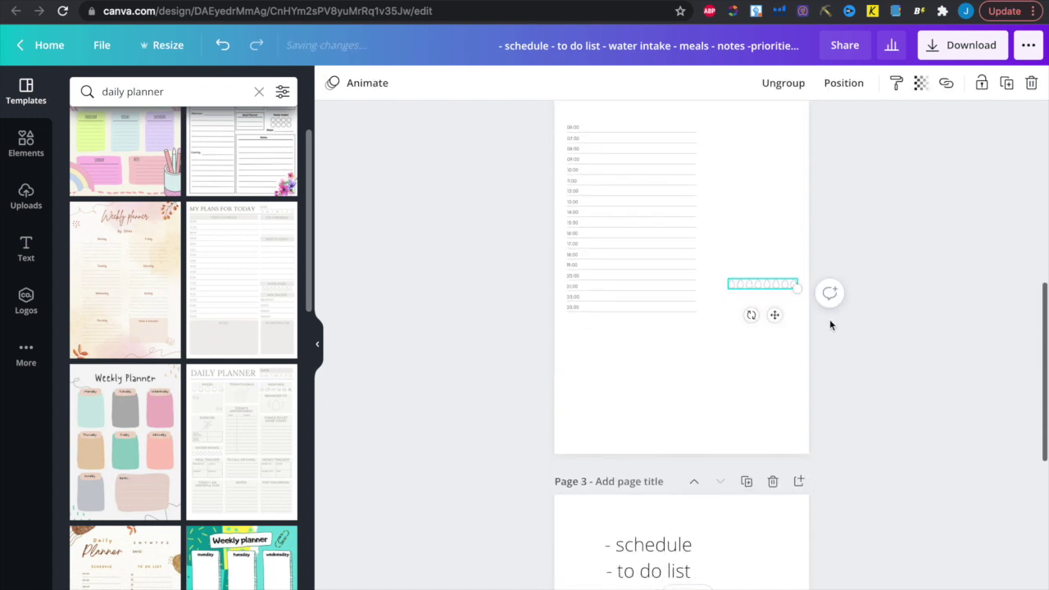
left_click_drag(770, 287, 613, 424)
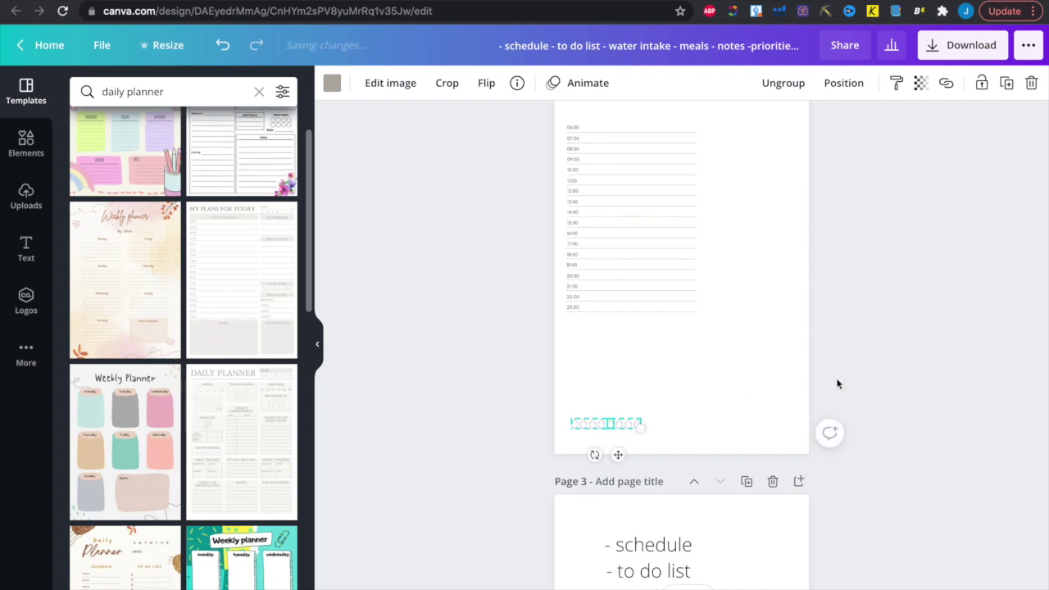
left_click(836, 383)
scroll(836, 383, "up", 3)
left_click(798, 351)
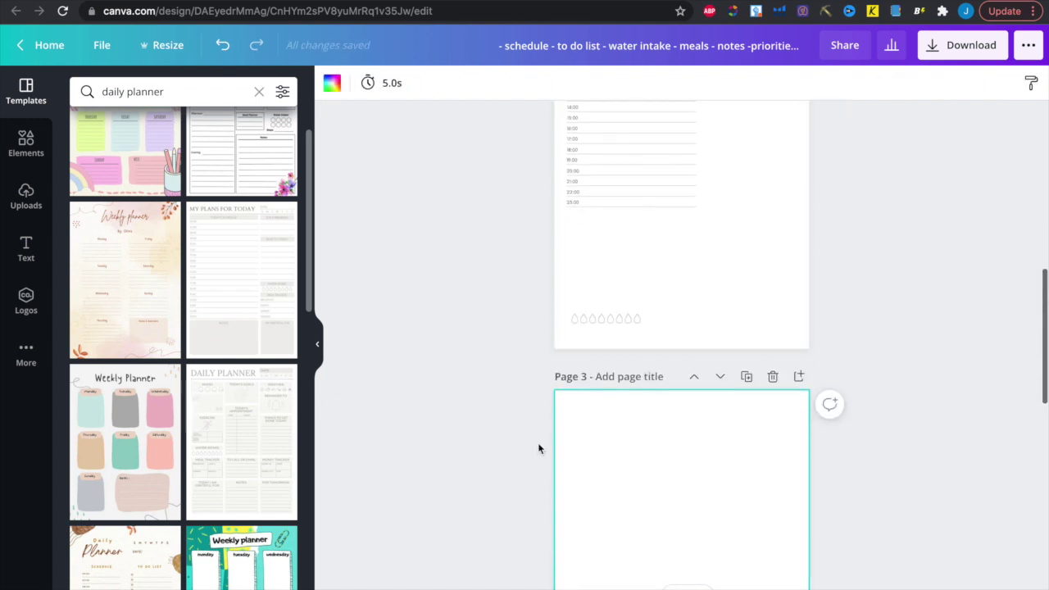
Fill the new blank page with the Agenda template.
scroll(200, 501, "down", 5)
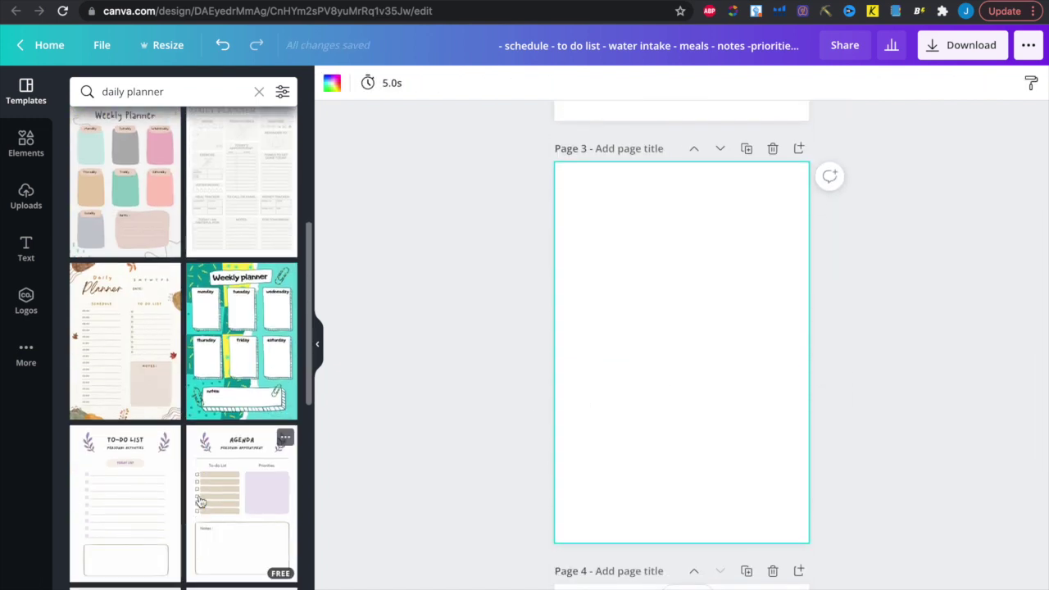
scroll(200, 502, "down", 2)
key("XF86MonBrightnessUp")
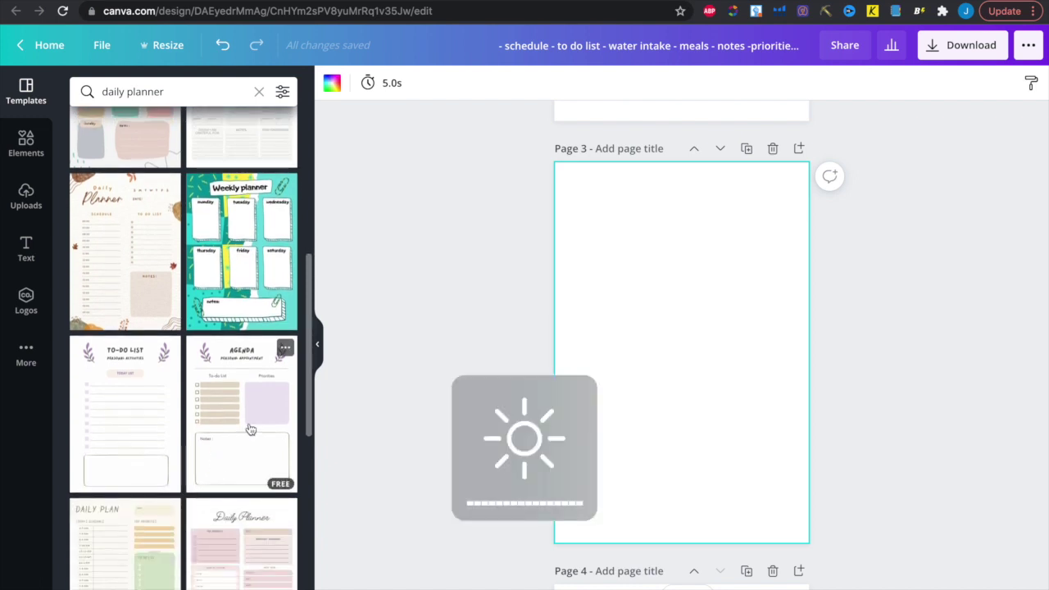
left_click(251, 430)
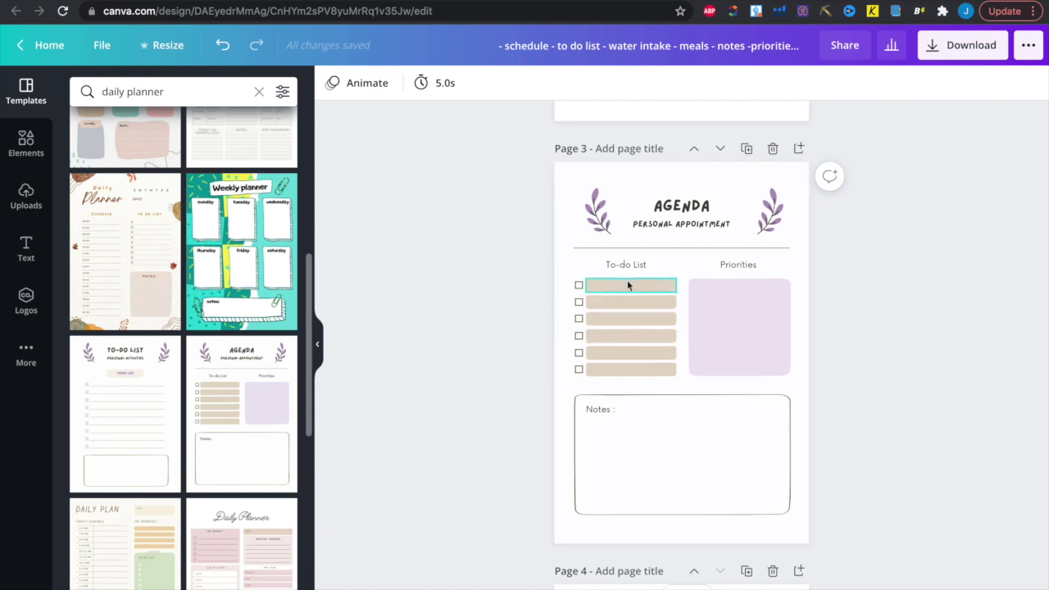
Copy the Agenda to-do checklist onto page 2 beside the schedule.
left_click_drag(561, 375, 674, 281)
scroll(828, 373, "up", 4)
scroll(828, 373, "up", 3)
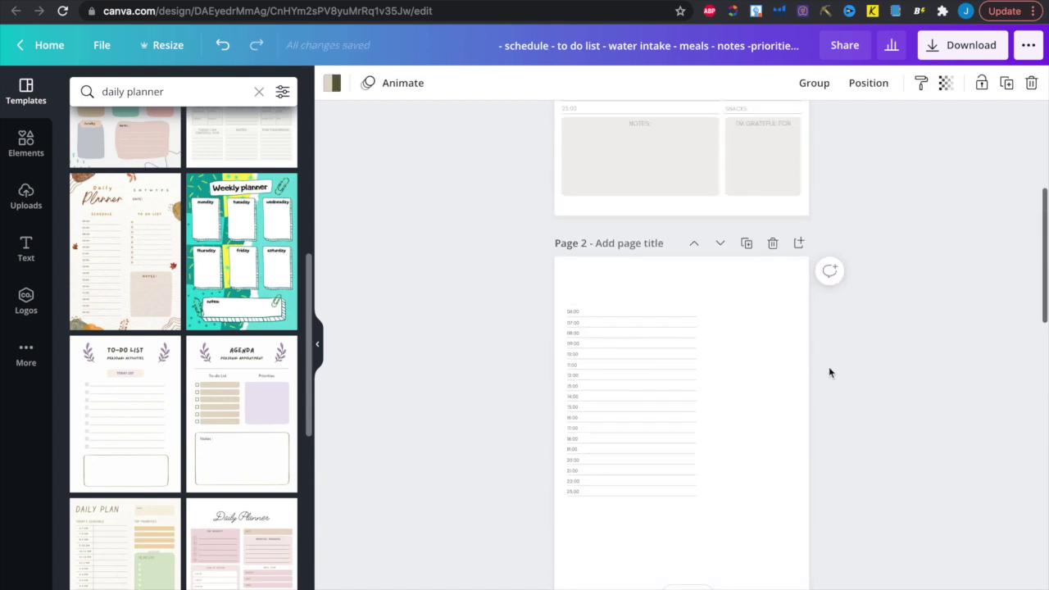
key("ctrl+v")
left_click_drag(612, 432, 740, 365)
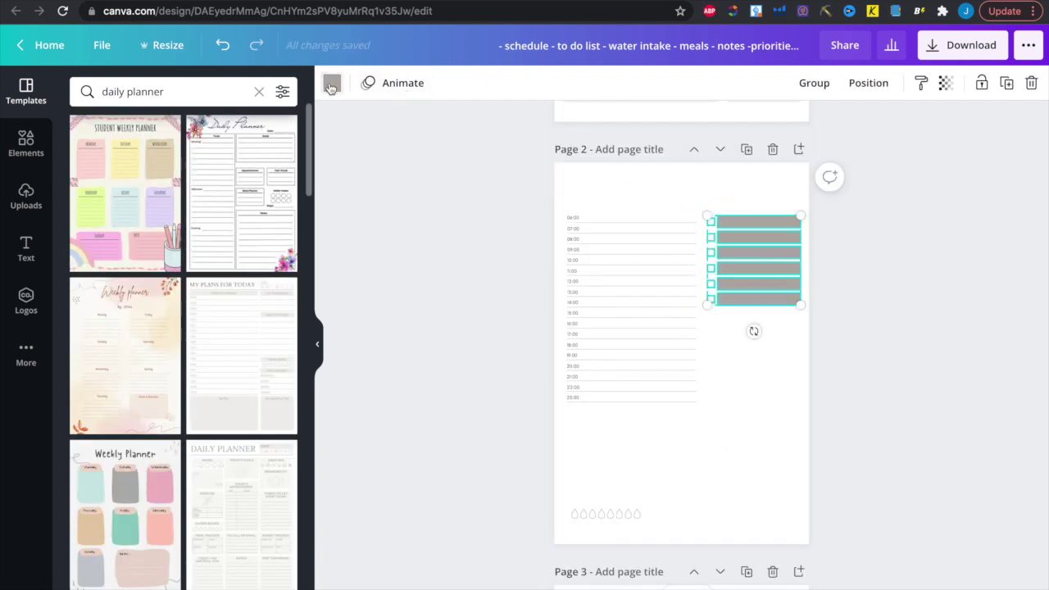
Recolour the checklist bars to mid grey #7D7D7C.
left_click(331, 84)
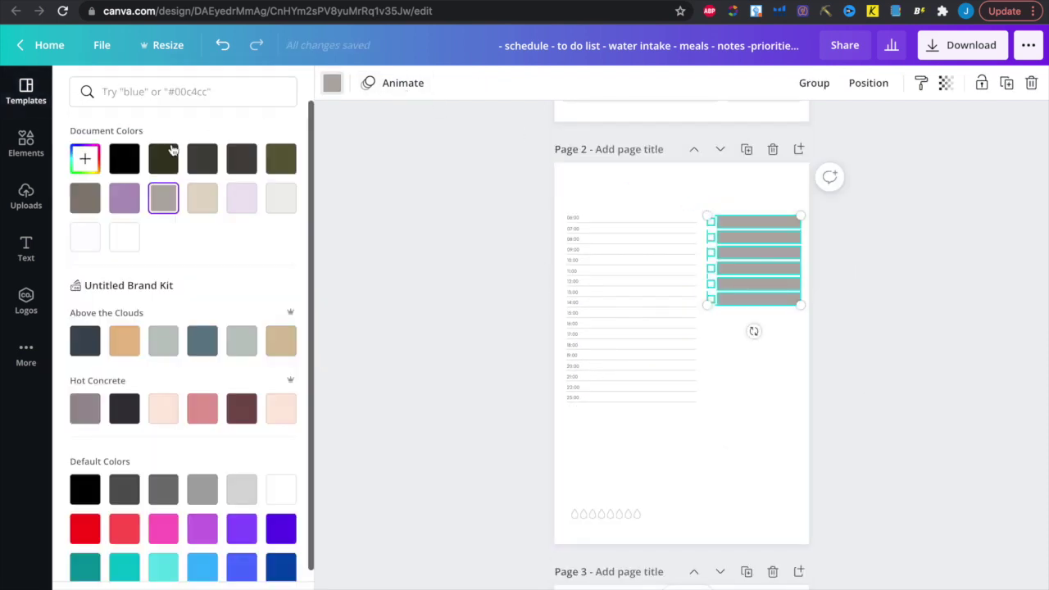
left_click(197, 171)
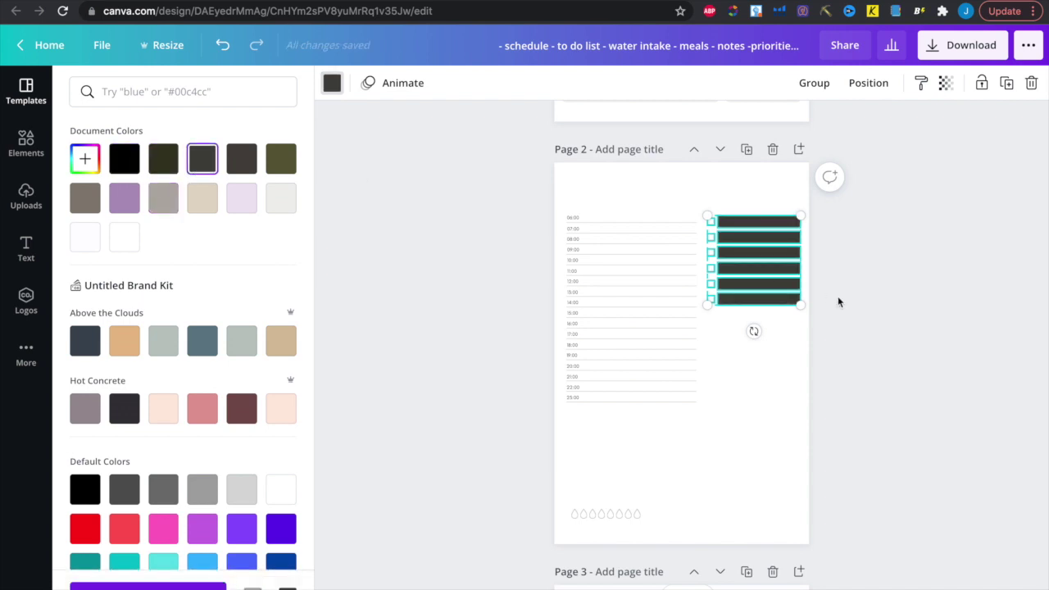
left_click(84, 159)
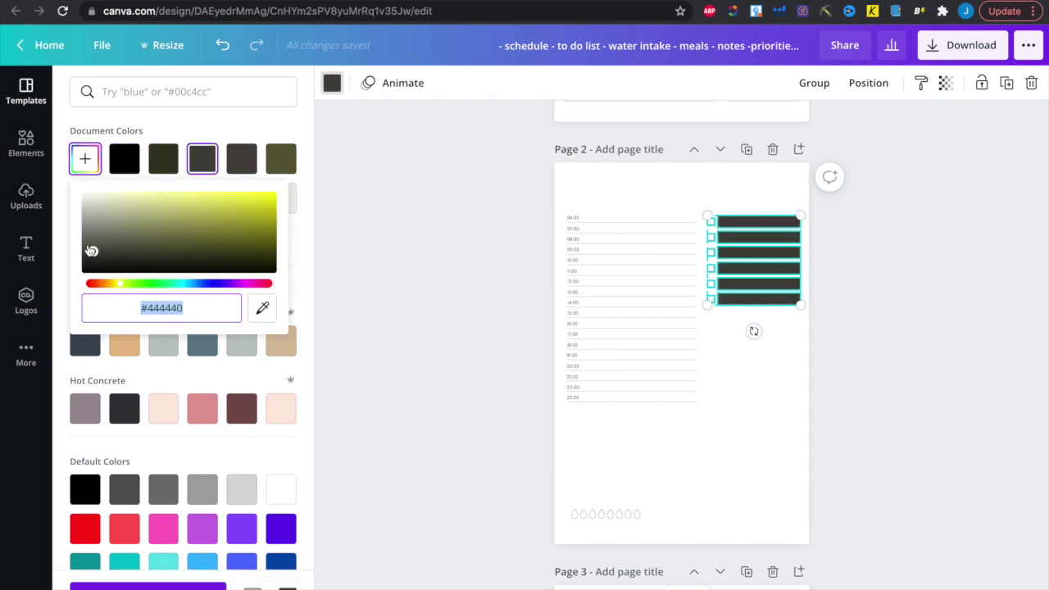
left_click_drag(91, 251, 85, 226)
Add a text box reading 'Daily Planner' above the time list.
left_click(935, 374)
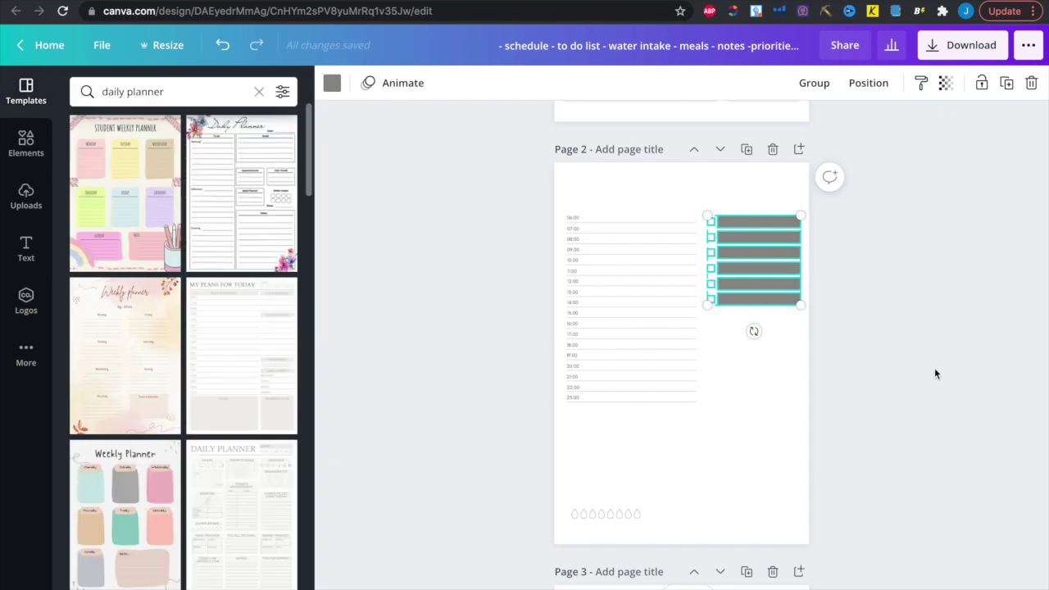
key("t")
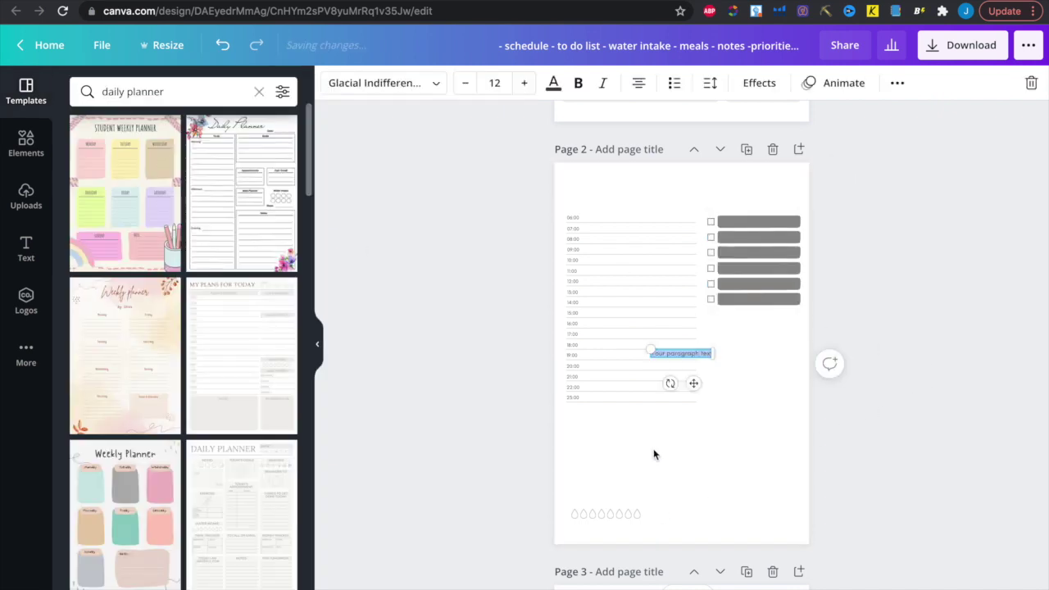
left_click_drag(693, 382, 636, 217)
double_click(616, 187)
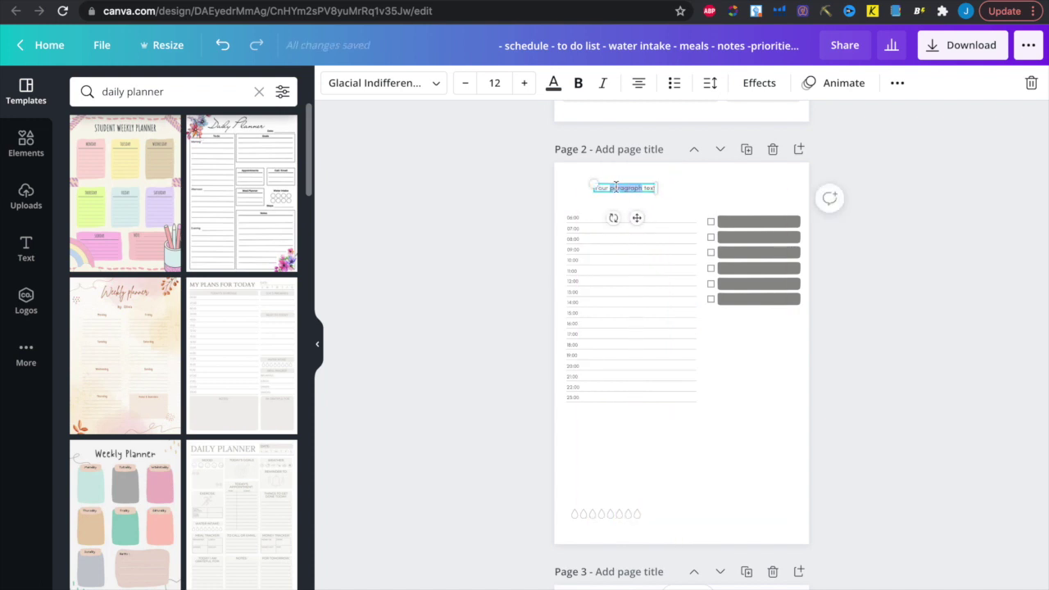
type("Daily Pla")
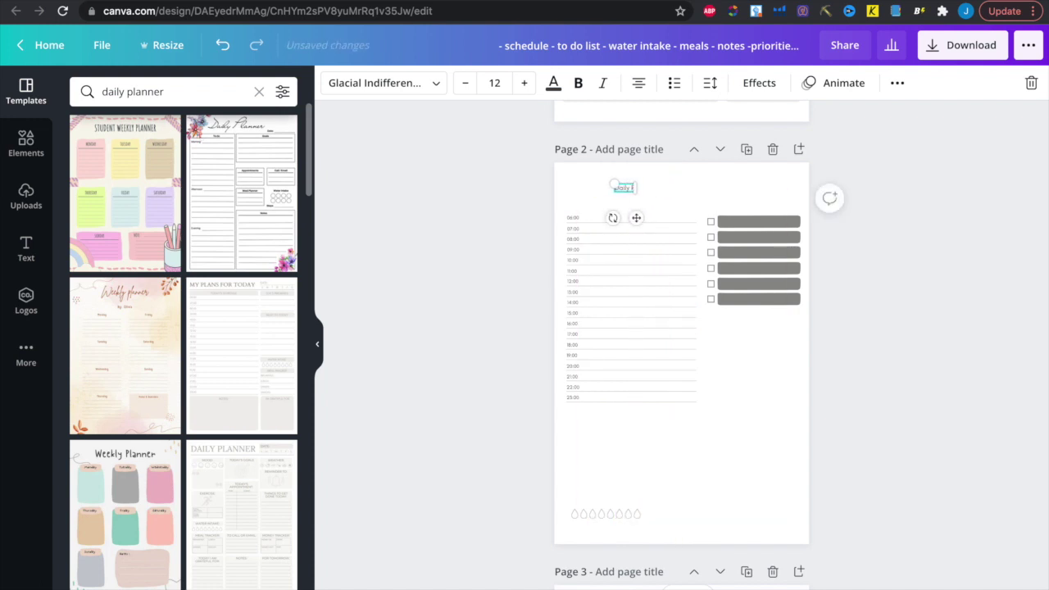
type("nner")
Set the title to Cinzel at size 27 and move it to the top left.
left_click(429, 85)
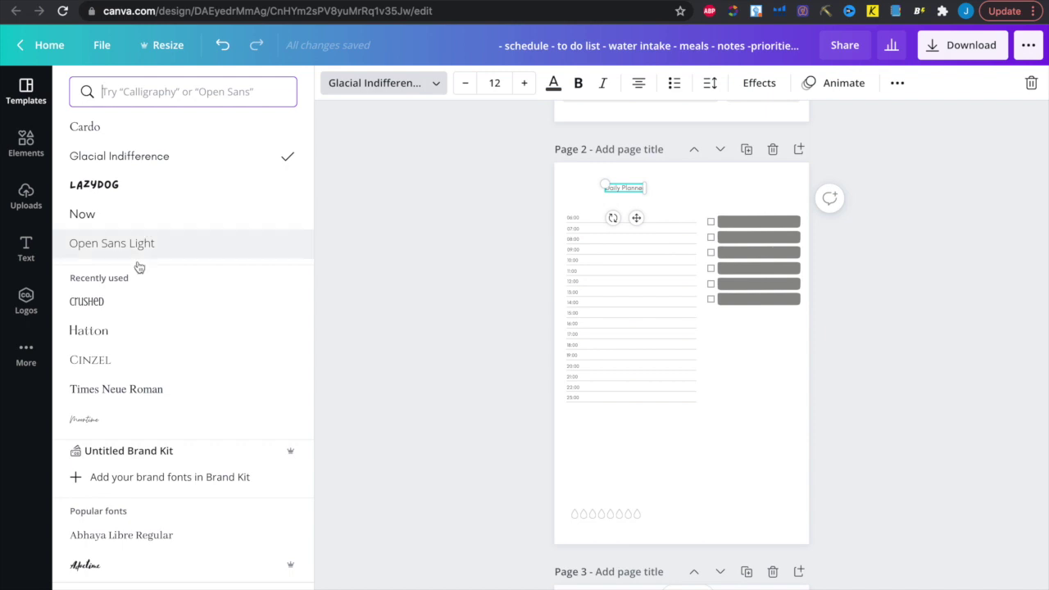
left_click(119, 338)
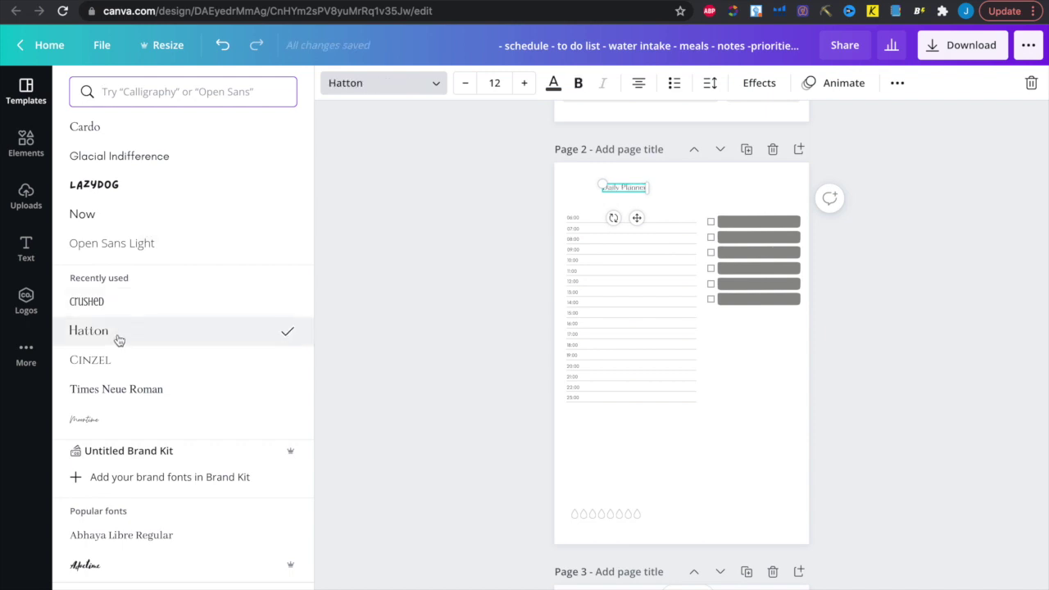
left_click(523, 86)
left_click(522, 86)
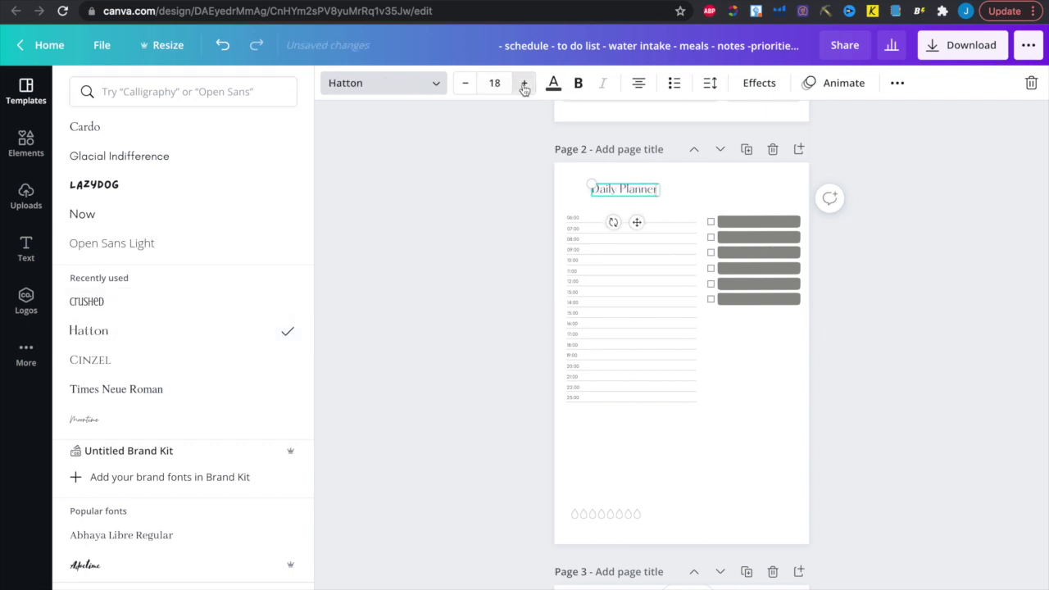
left_click(523, 86)
left_click(523, 86)
left_click(523, 86)
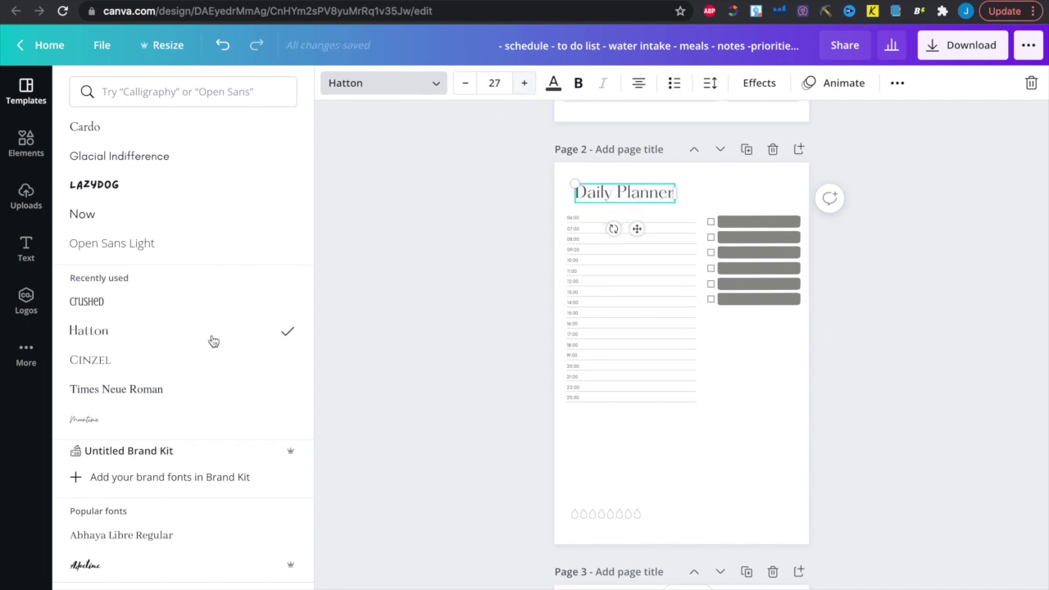
left_click(190, 364)
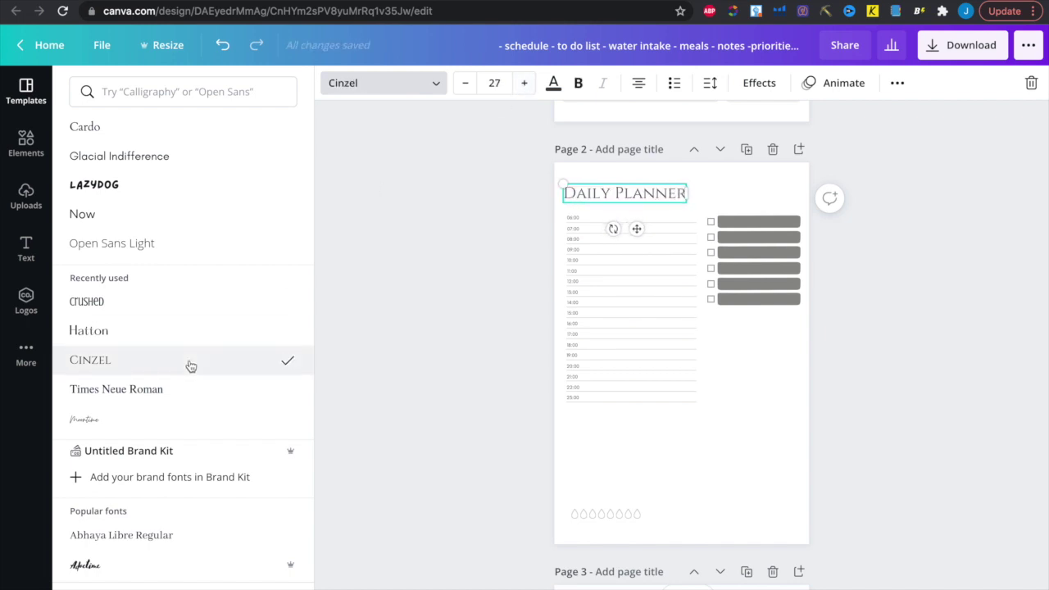
left_click(431, 284)
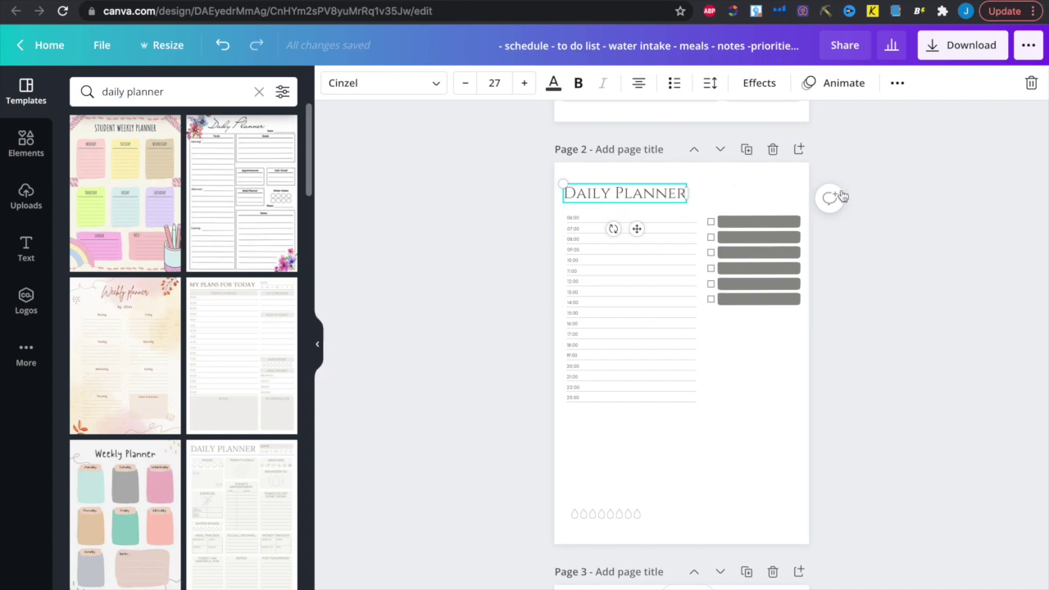
left_click_drag(651, 197, 654, 184)
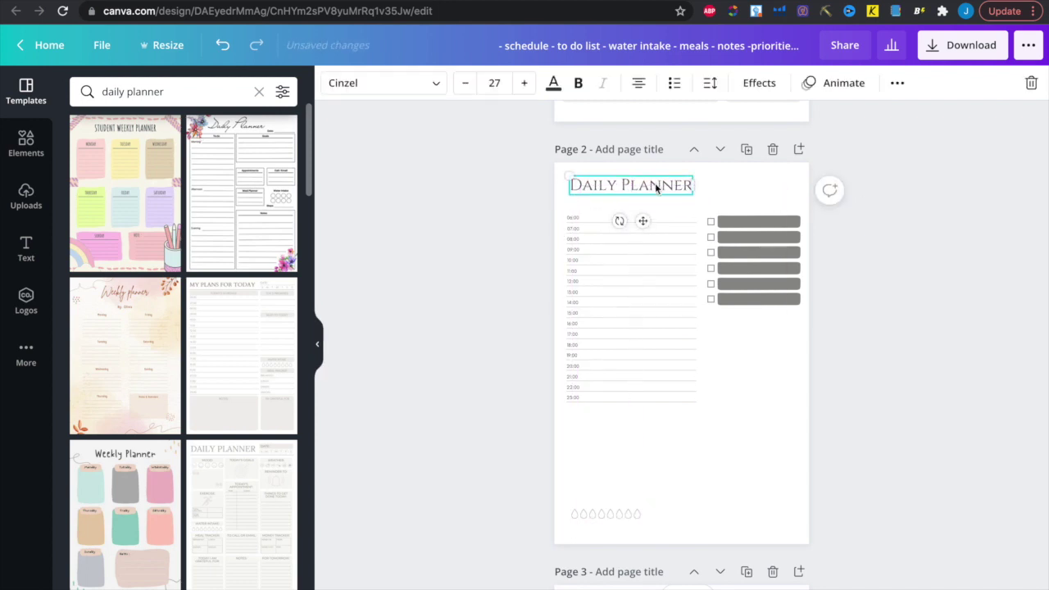
left_click(901, 456)
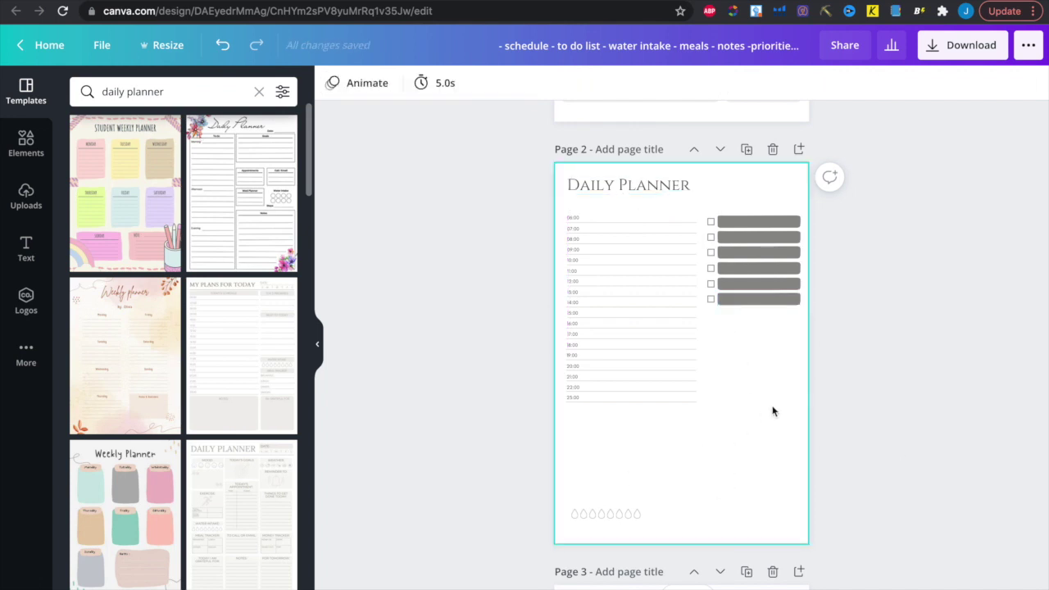
Copy the I'm grateful for box from page 1 and target page 2 for pasting.
scroll(730, 464, "up", 1)
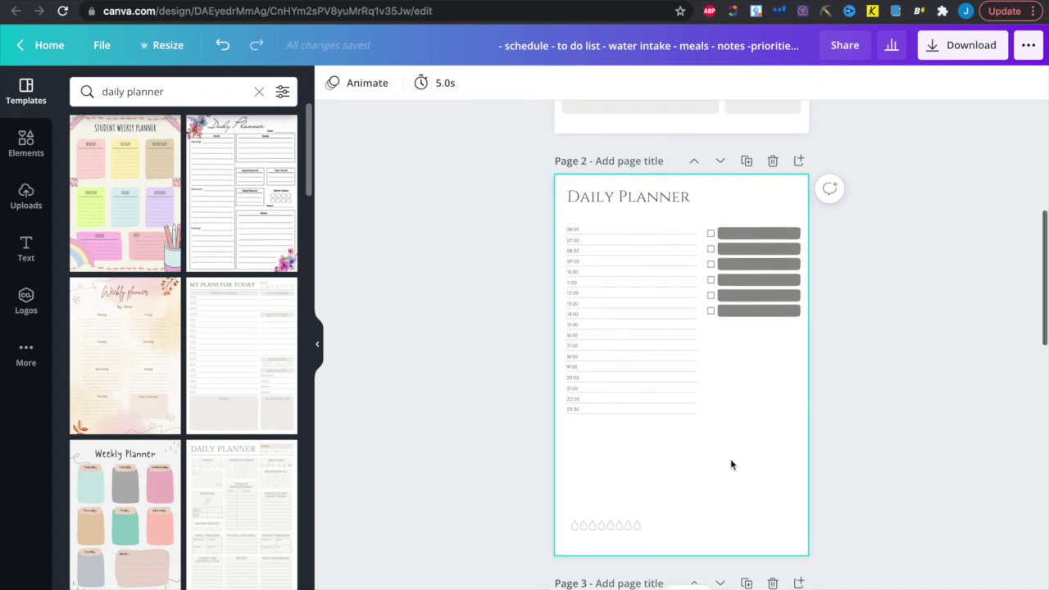
scroll(731, 464, "down", 5)
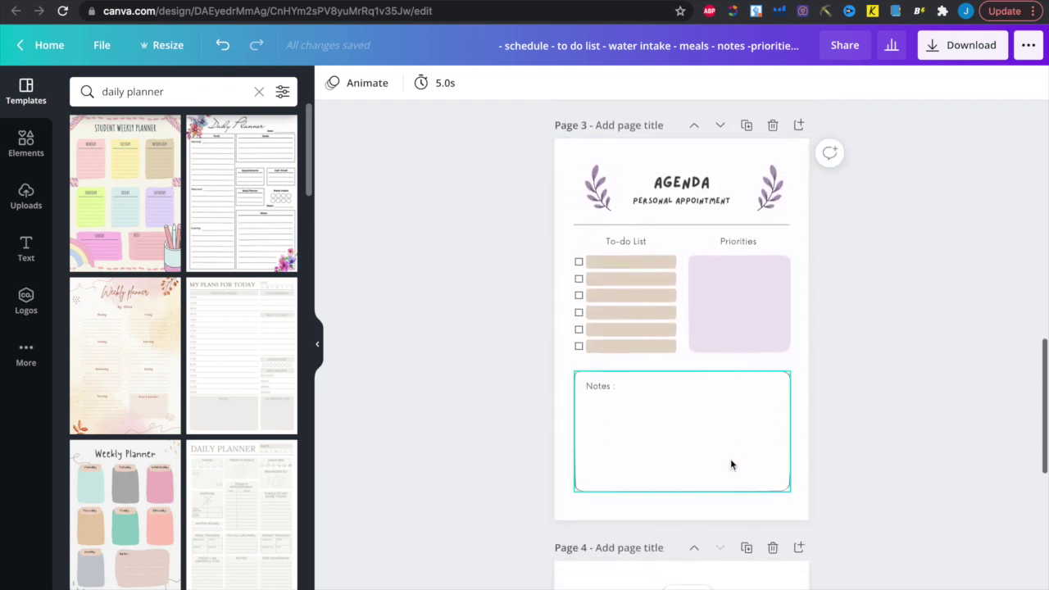
scroll(730, 465, "down", 5)
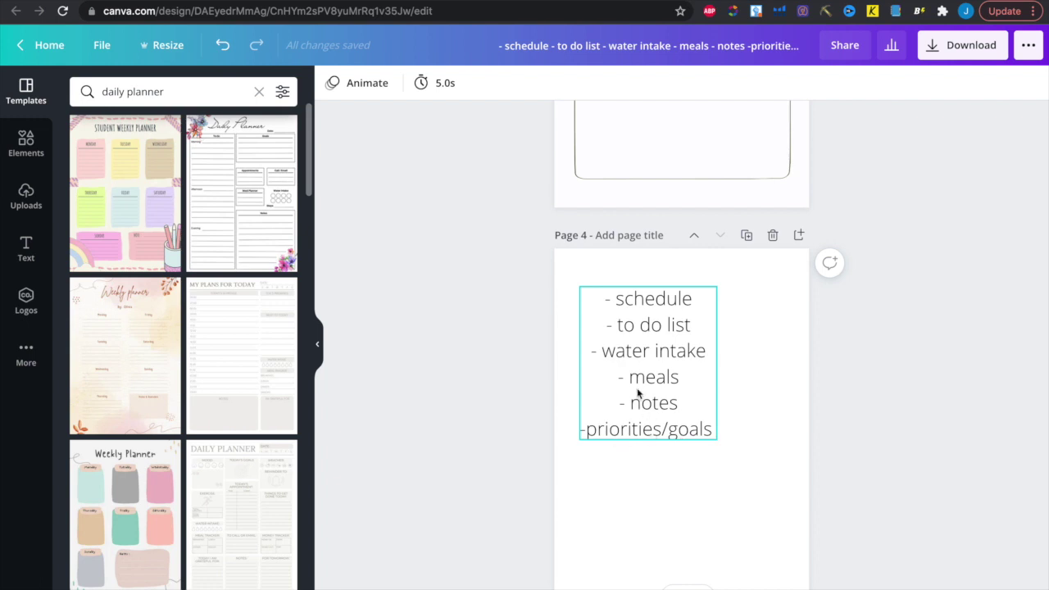
left_click(575, 301)
scroll(575, 301, "up", 10)
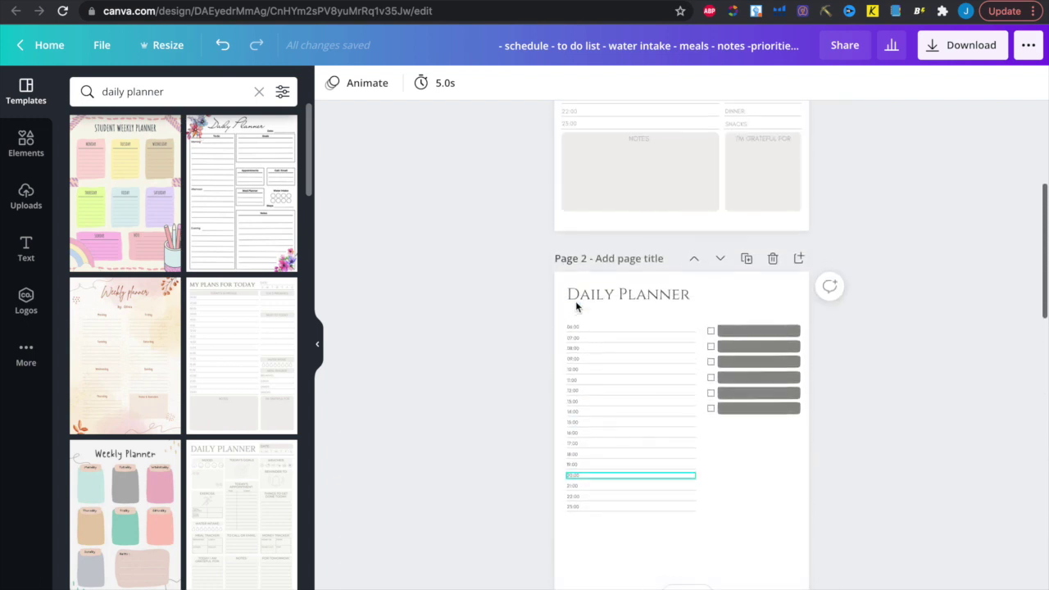
scroll(575, 301, "up", 3)
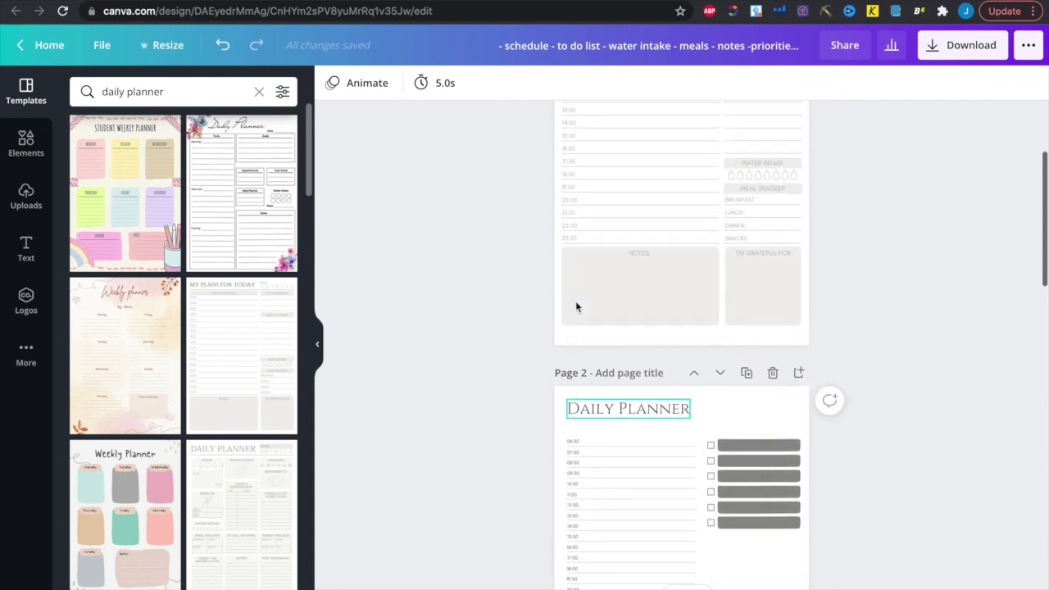
left_click(762, 301)
key("ctrl+c")
scroll(779, 368, "down", 5)
left_click(784, 393)
Paste the grey box on page 2, shorten it into a bar, and stack three copies.
key("ctrl+v")
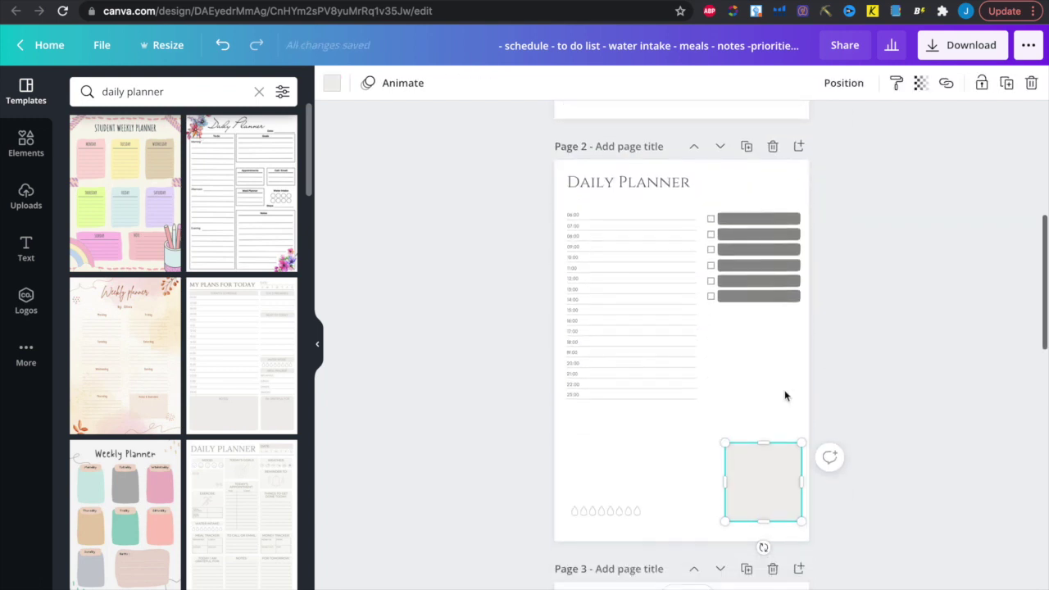
scroll(779, 409, "down", 1)
left_click_drag(770, 472, 800, 335)
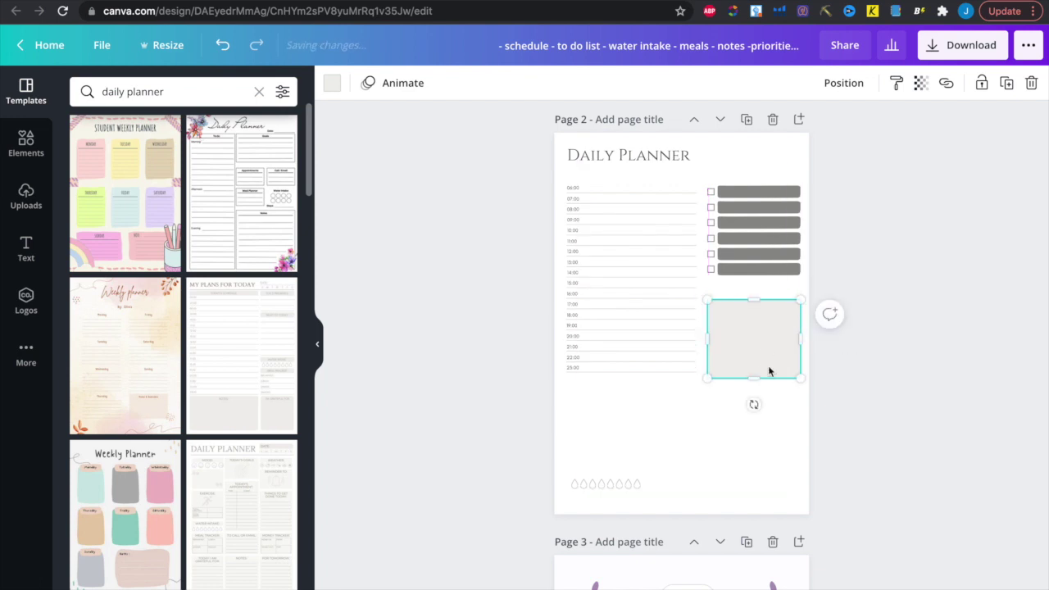
mouse_move(754, 377)
left_mouse_down()
mouse_move(754, 327)
mouse_move(745, 381)
left_mouse_up()
key("ctrl+d")
left_click(752, 349, "shift")
left_click(751, 320, "shift")
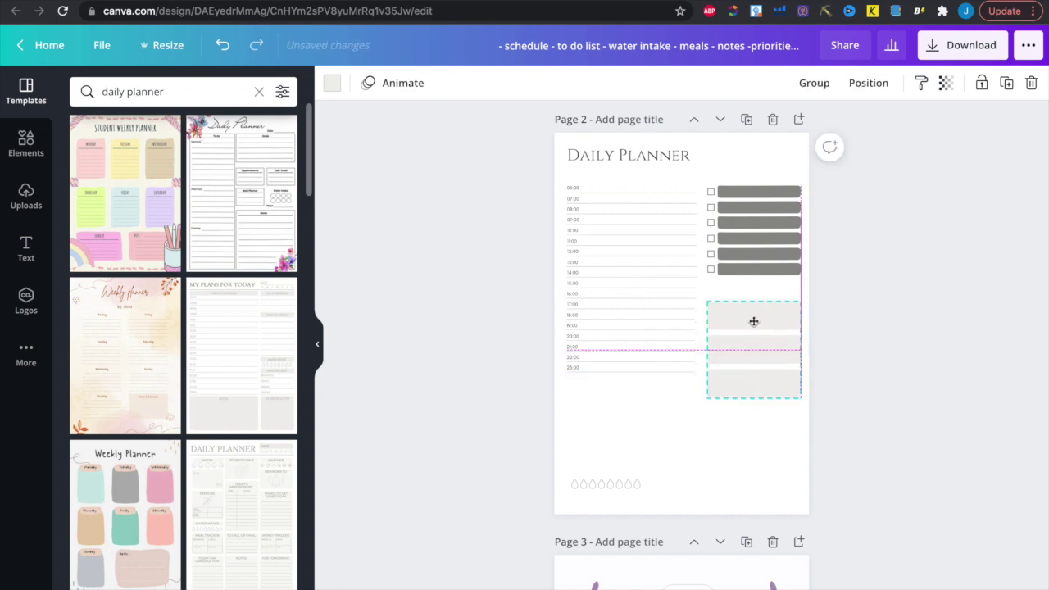
left_click(852, 326)
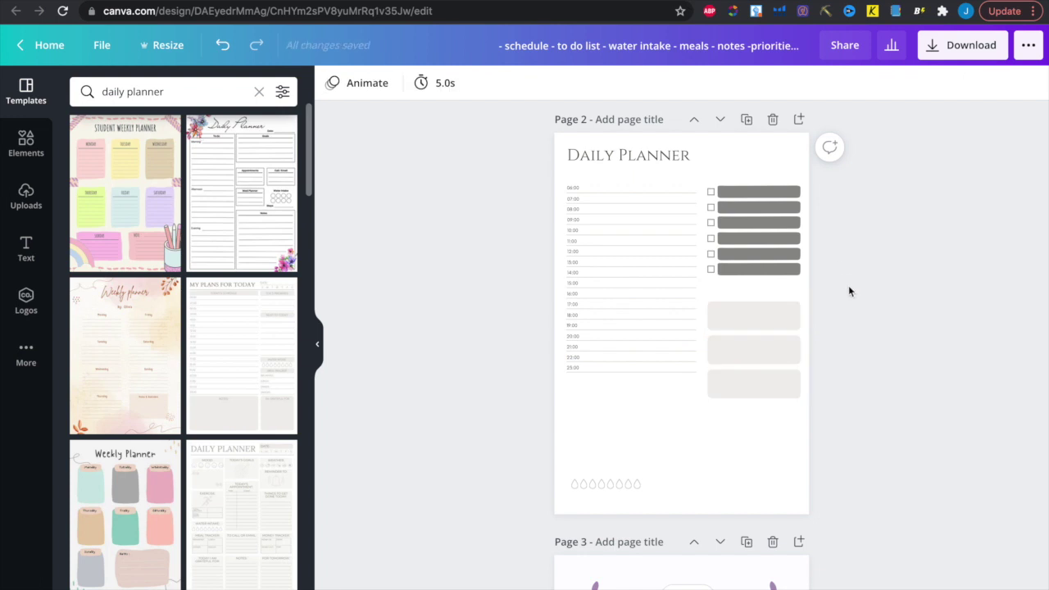
left_click_drag(839, 285, 759, 186)
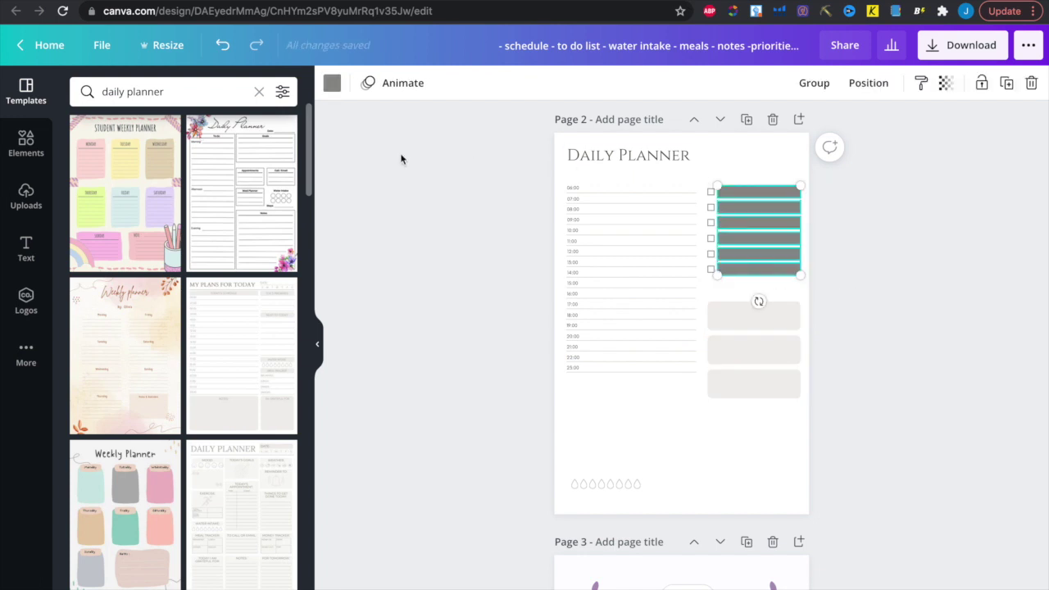
Lighten the six to-do bars to #C4C4C0.
left_click(331, 85)
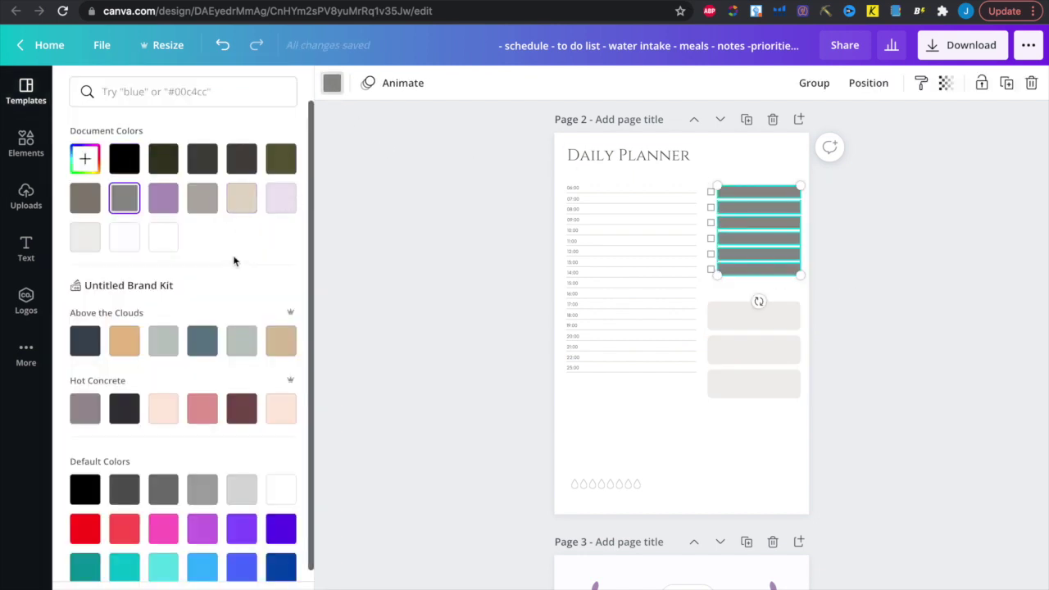
left_click(85, 159)
left_click(85, 211)
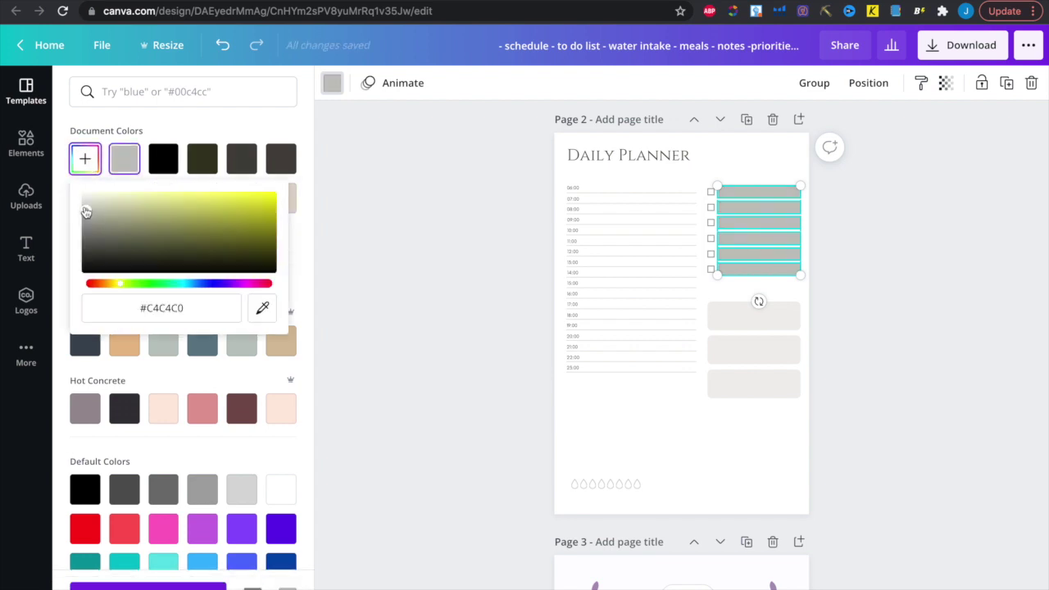
Recolour the three lower bars to paler grey #D8D6D3.
left_click_drag(803, 422, 748, 305)
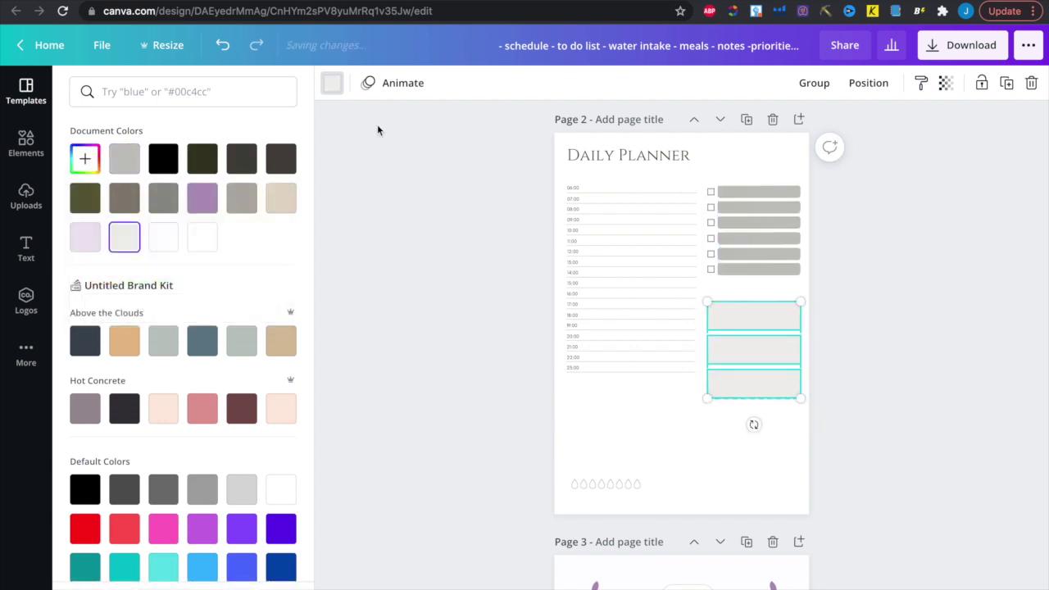
left_click(86, 158)
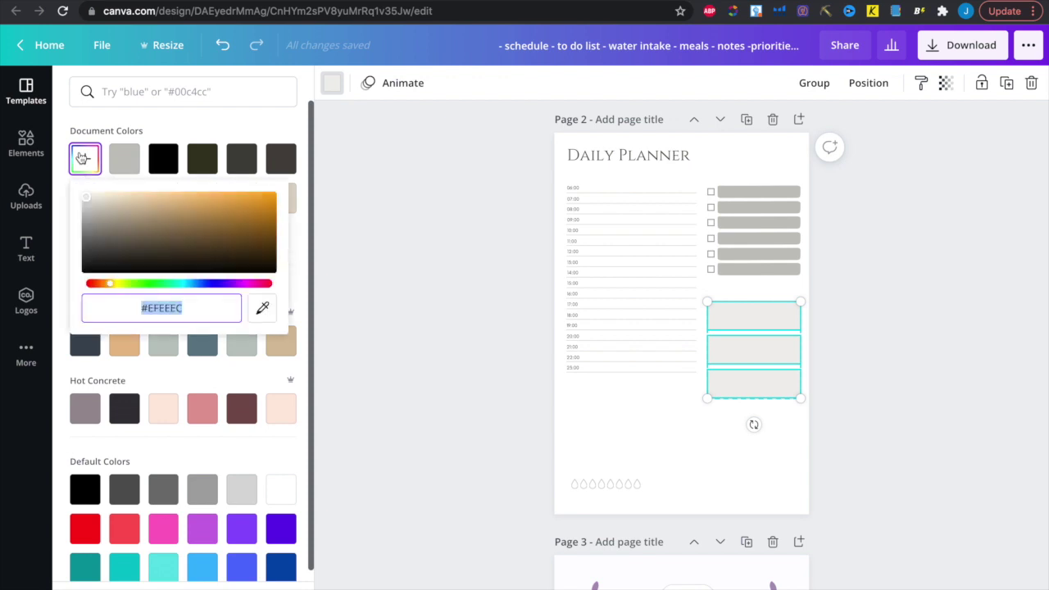
left_click(88, 217)
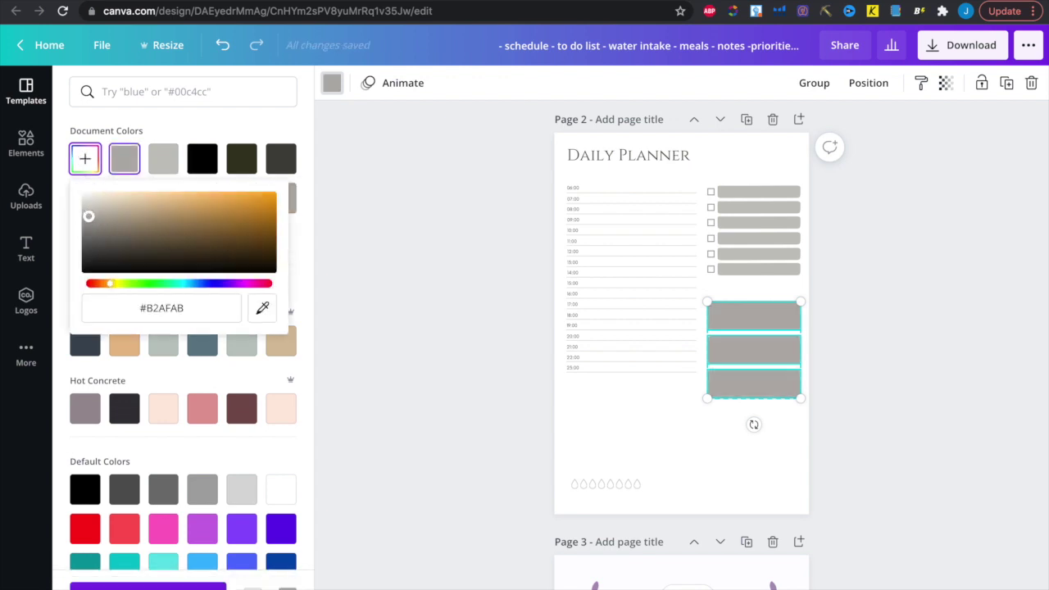
left_click_drag(88, 211, 87, 205)
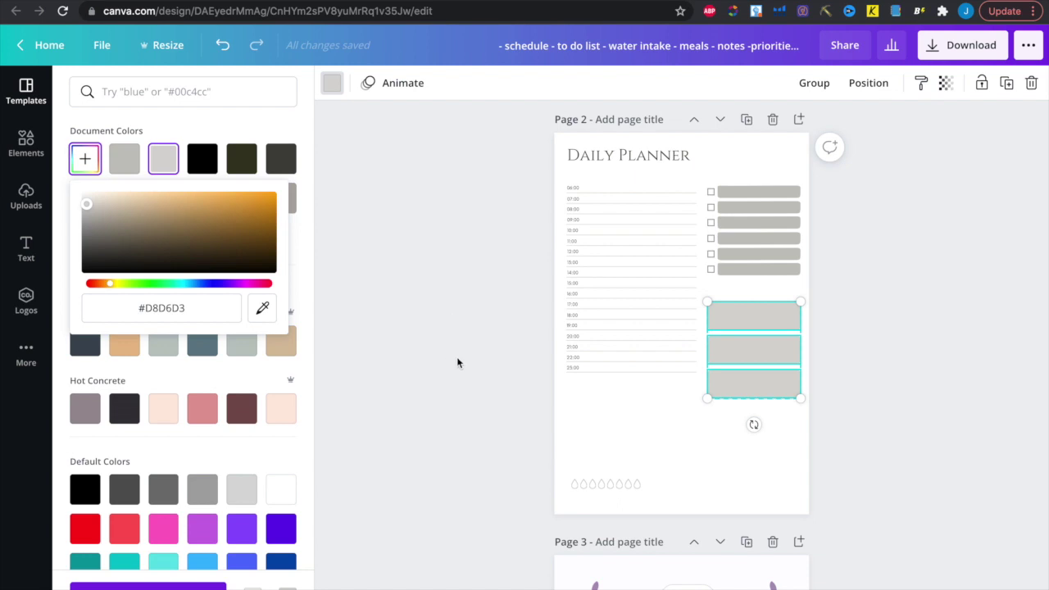
left_click(478, 451)
left_click(958, 422)
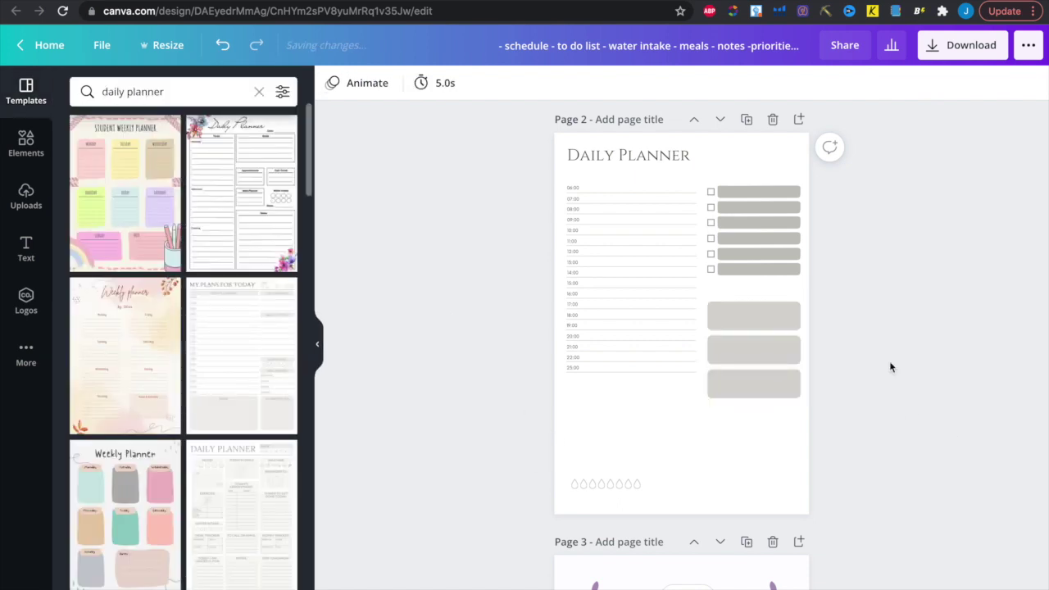
Move the water-drop row up directly beneath page 2's hourly schedule lines.
scroll(783, 403, "down", 2)
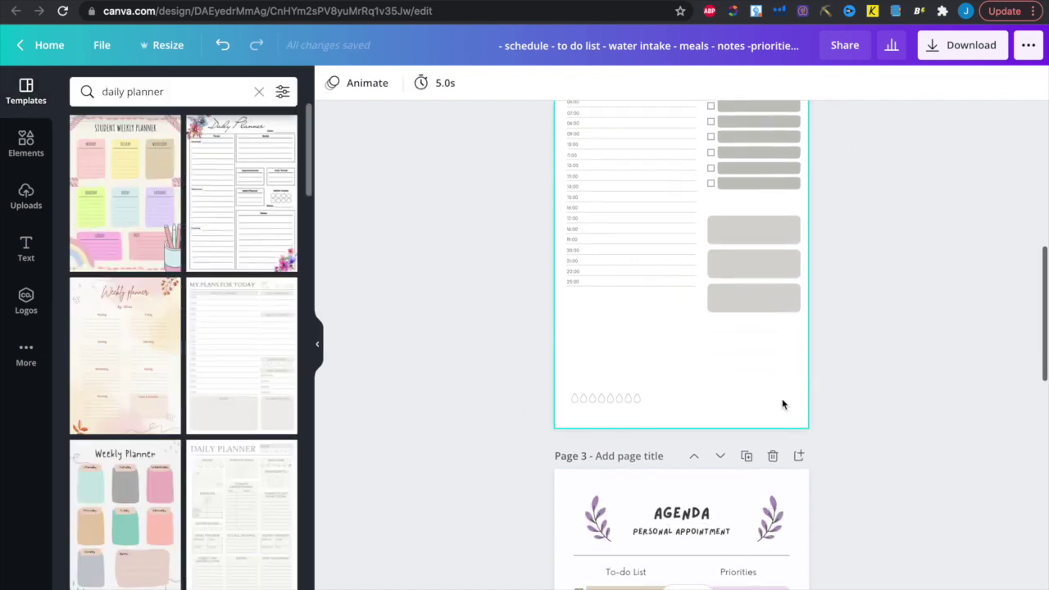
scroll(782, 401, "down", 6)
scroll(782, 400, "up", 4)
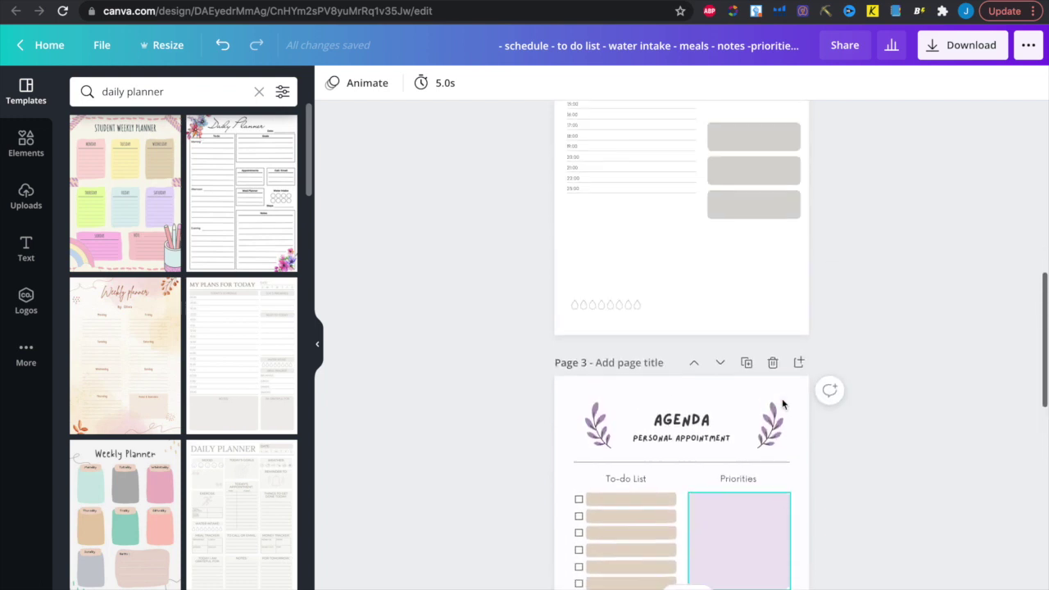
scroll(782, 402, "up", 10)
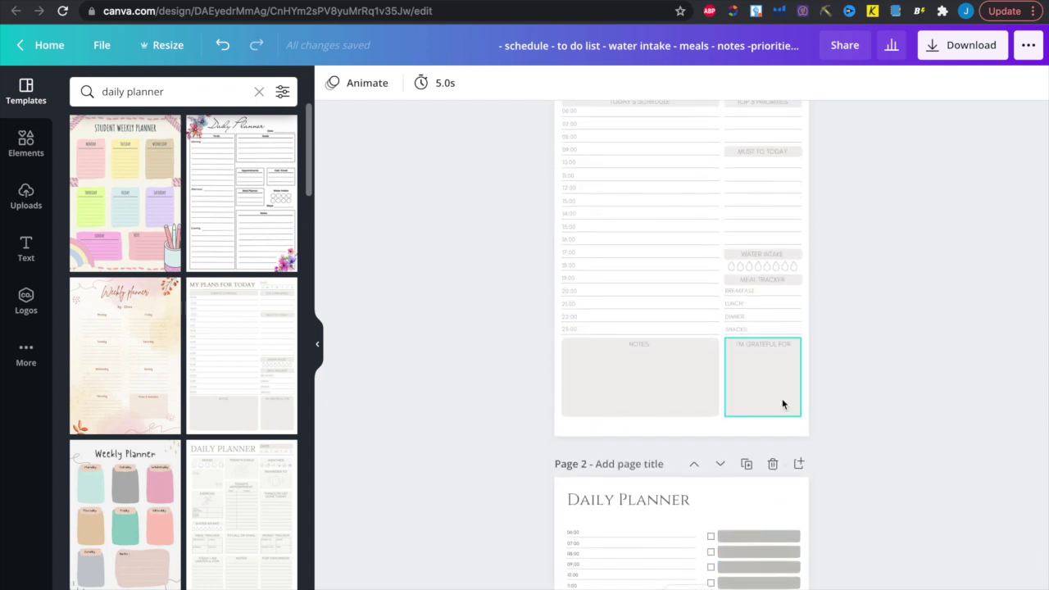
scroll(782, 399, "up", 2)
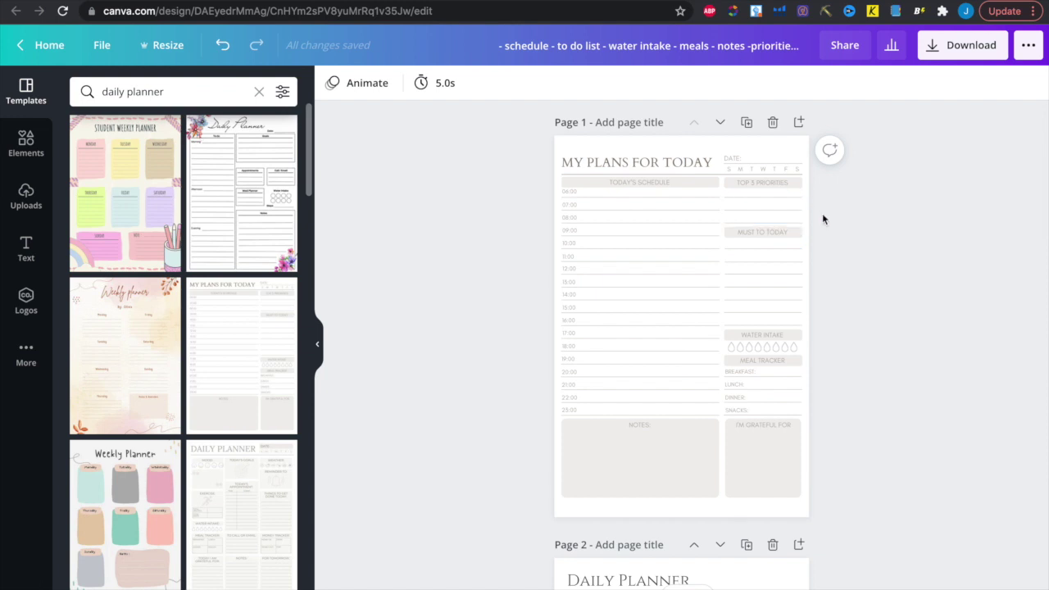
scroll(771, 251, "down", 8)
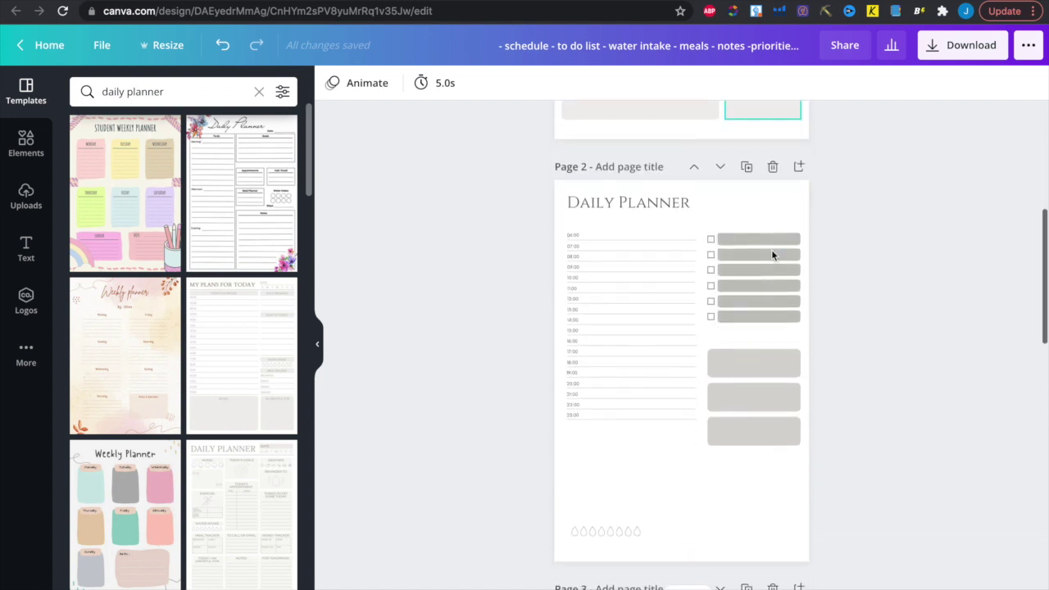
left_click_drag(843, 330, 718, 270)
scroll(852, 290, "up", 1)
scroll(641, 433, "down", 3)
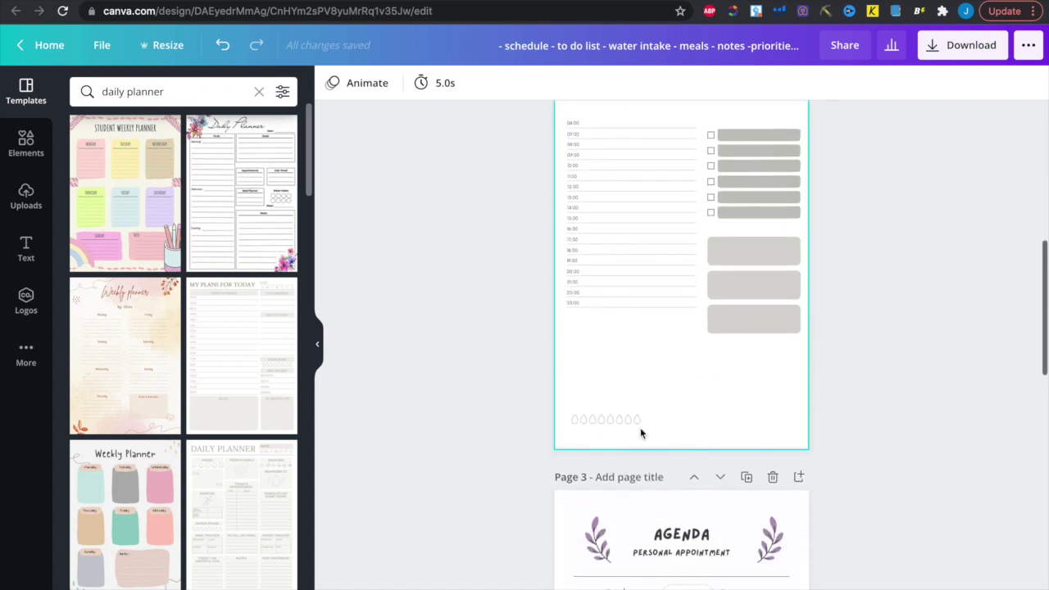
left_click_drag(665, 431, 616, 335)
left_click(850, 388)
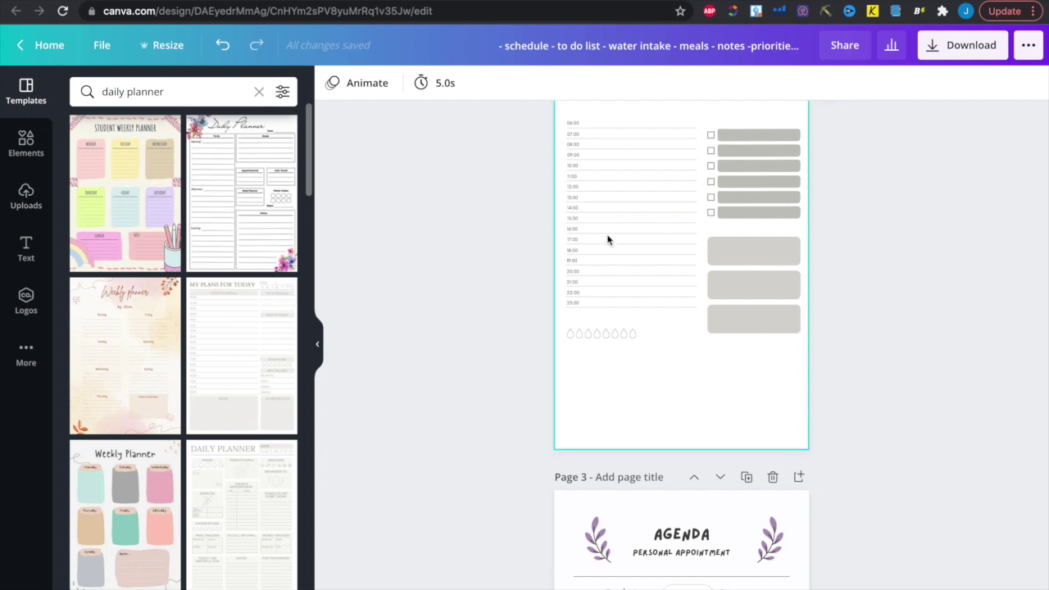
scroll(749, 326, "up", 5)
scroll(749, 325, "down", 10)
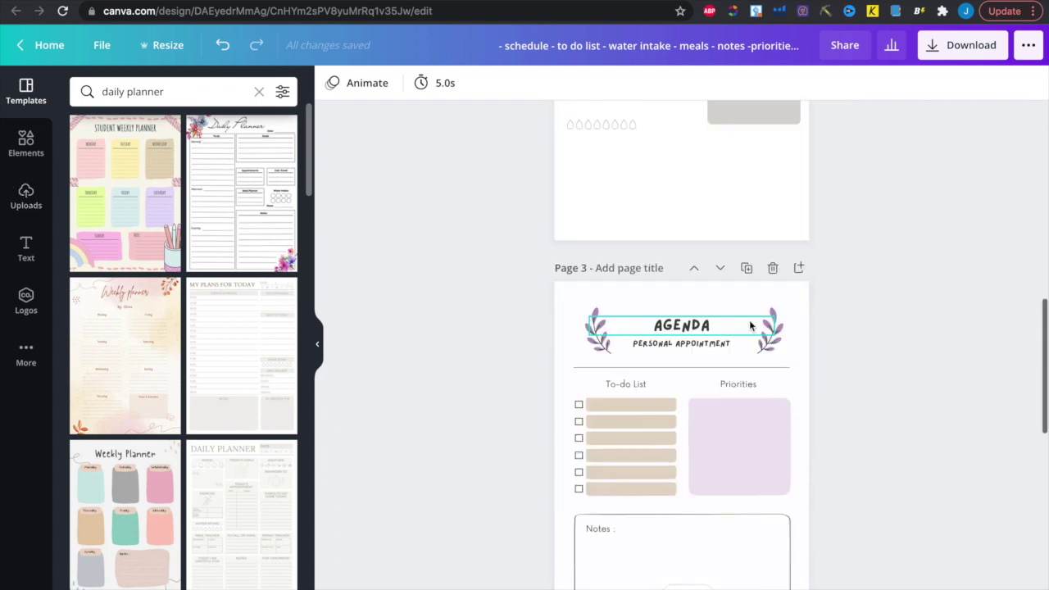
left_click(725, 300)
Move the white rounded box below the water drops and resize it into a wide, shorter notes box.
scroll(873, 296, "up", 5)
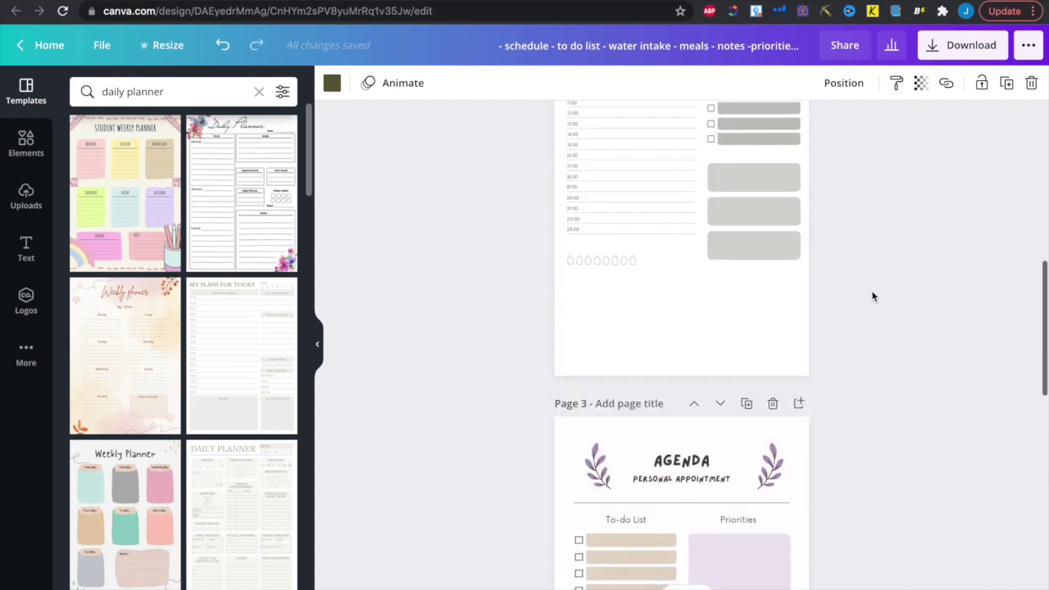
left_click(872, 297)
left_click(724, 289)
left_click_drag(722, 308, 716, 325)
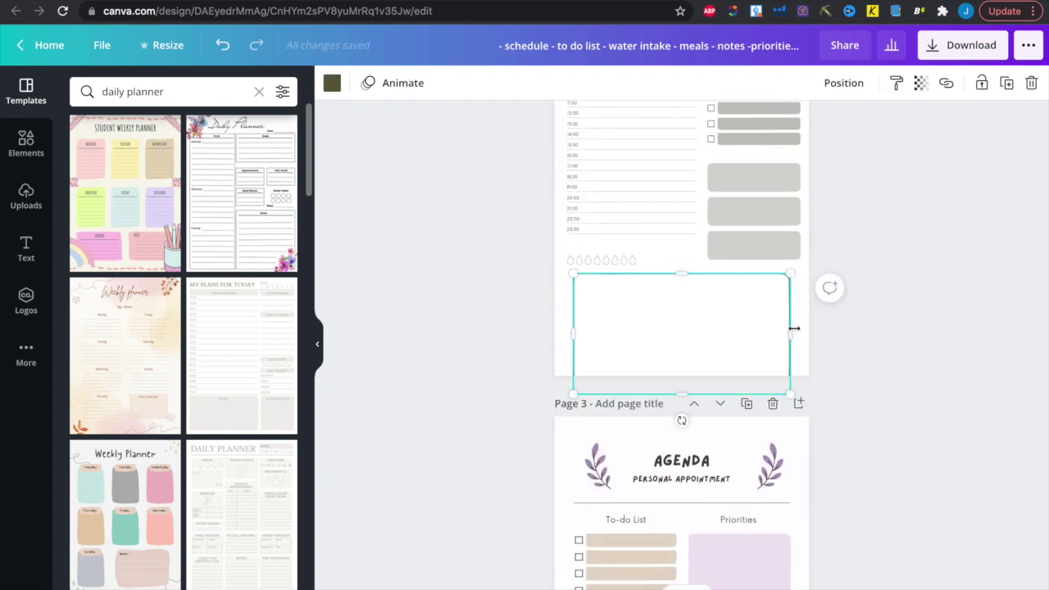
left_click_drag(794, 328, 795, 327)
left_click_drag(691, 393, 687, 362)
left_click_drag(570, 314, 568, 314)
left_click(867, 338)
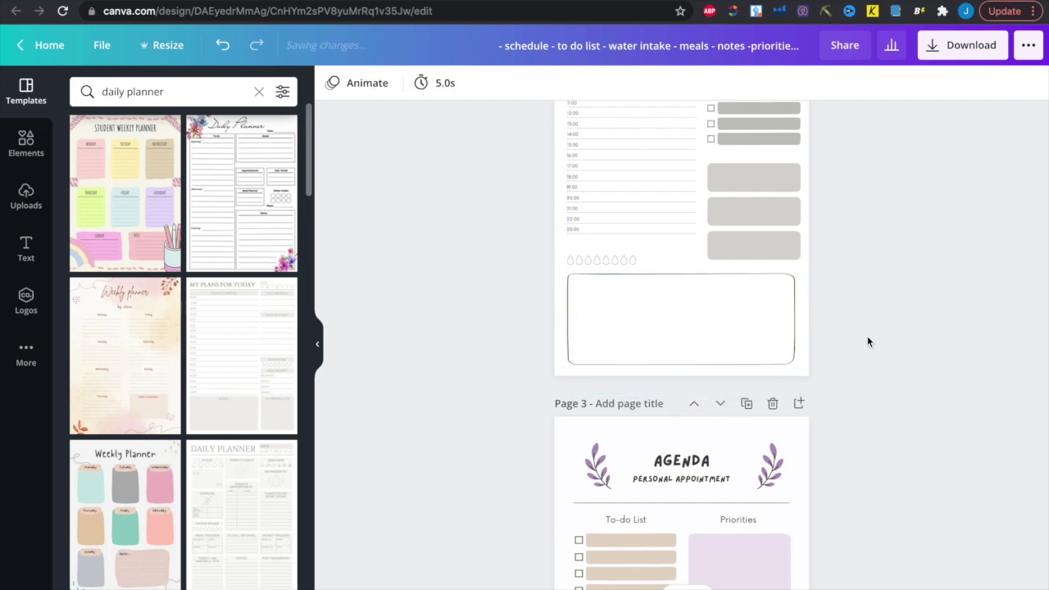
scroll(867, 338, "up", 3)
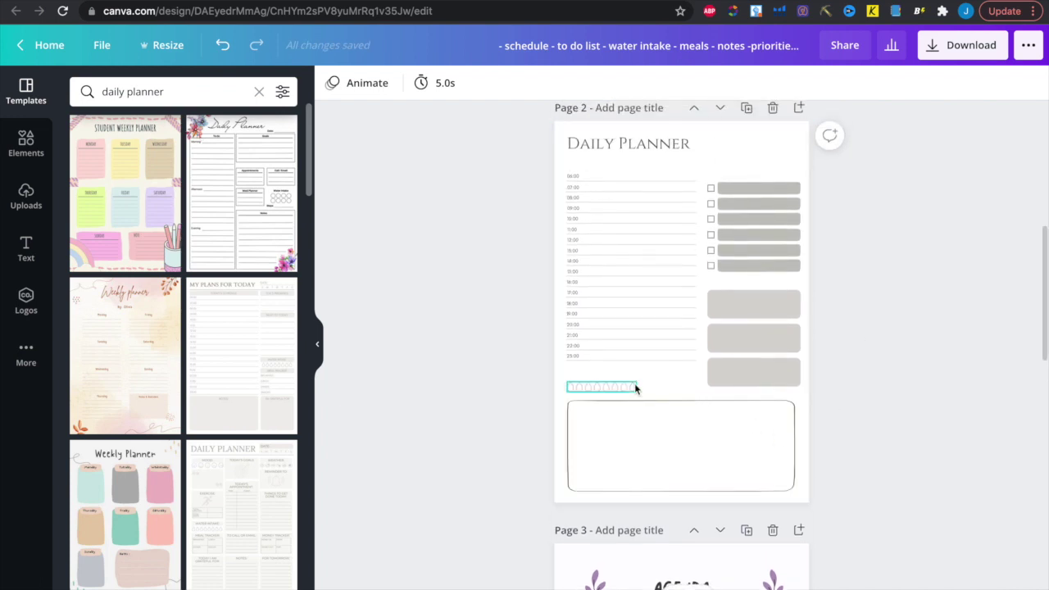
Shift the water-drop row right to end at the schedule, and nudge the Daily Planner heading right.
left_click(598, 387)
left_click_drag(611, 385, 680, 377)
left_click(857, 213)
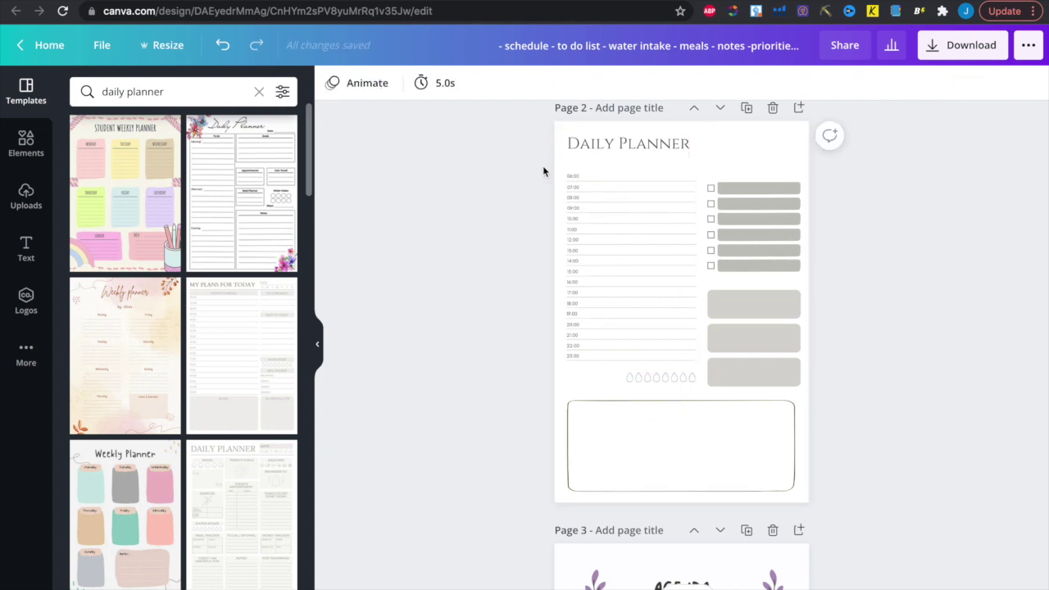
left_click(597, 145)
mouse_move(685, 155)
left_mouse_down()
mouse_move(694, 157)
mouse_move(672, 146)
mouse_move(697, 157)
left_mouse_up()
Place the Schedule label above the time column, shift the to-do rows up, and add a 'Priorities' label.
left_click(927, 237)
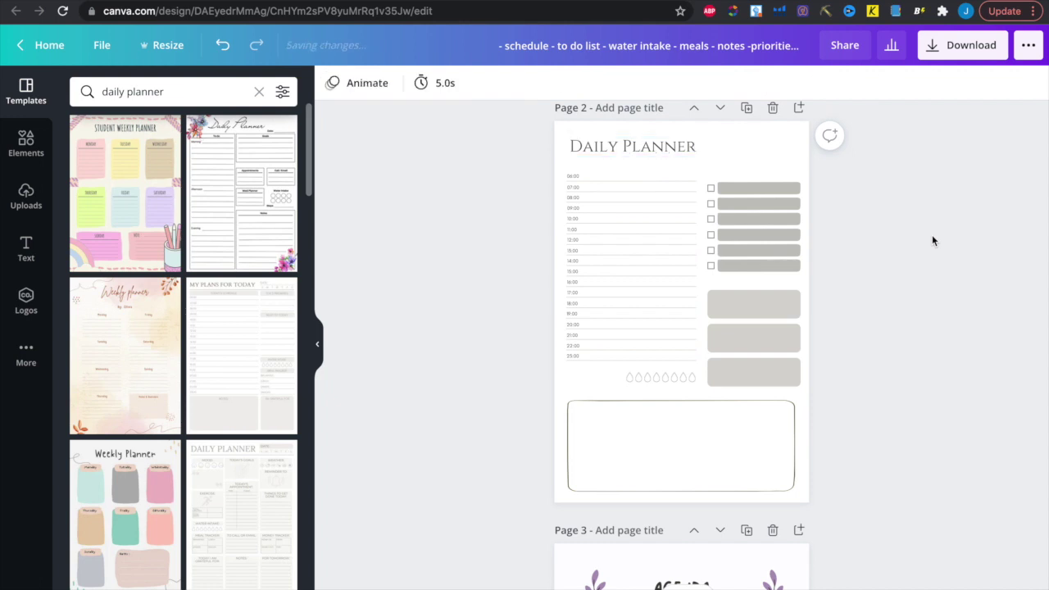
type("tWa")
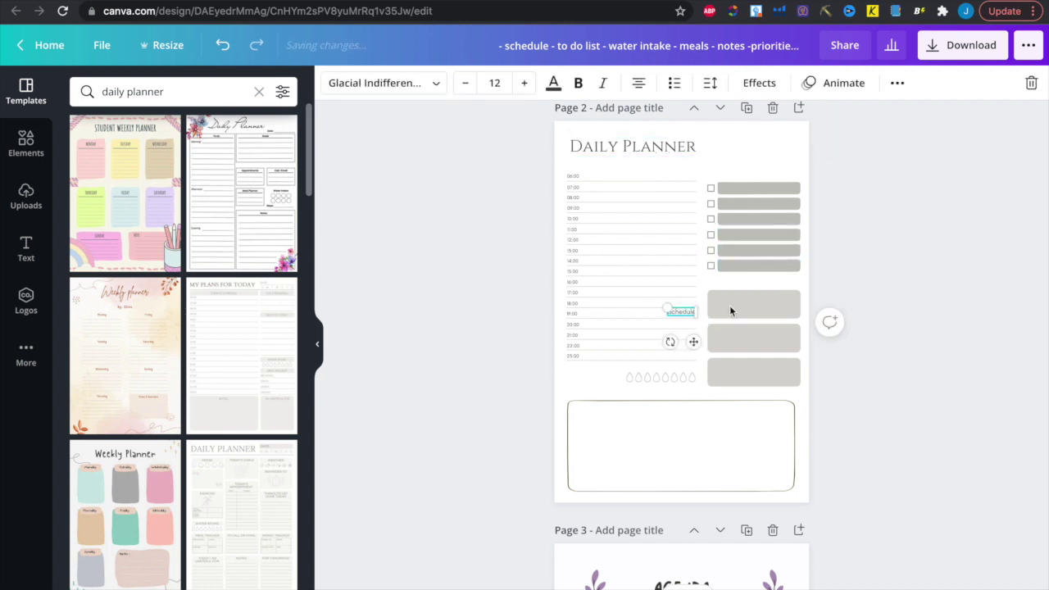
left_click_drag(693, 342, 753, 165)
double_click(753, 165)
key("BackSpace")
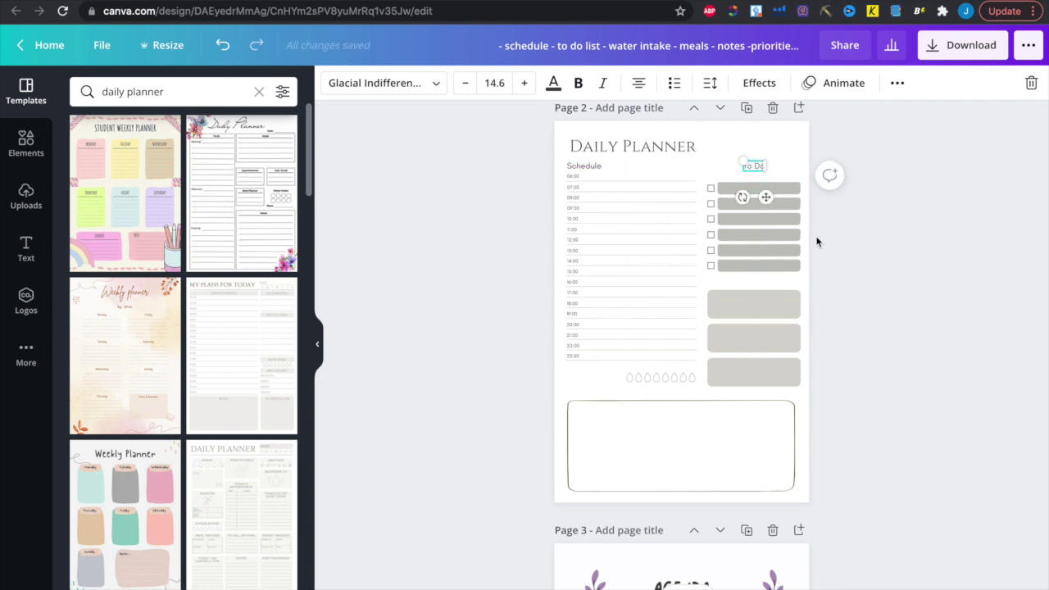
left_click_drag(816, 241, 733, 196)
left_click(753, 282)
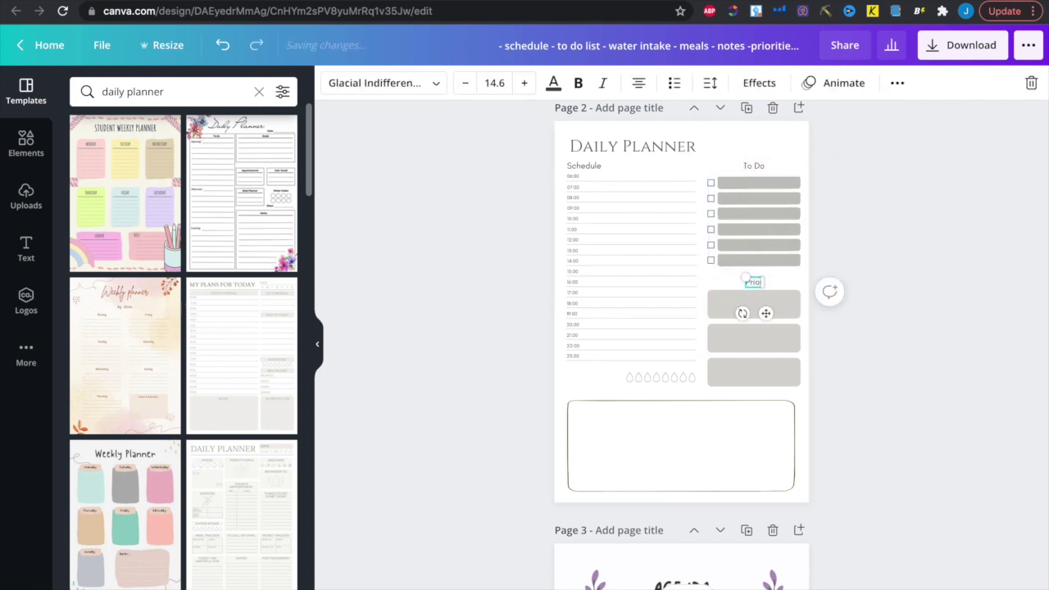
type("Priorities")
Duplicate the Priorities label, rename it 'Water Intake', and line it up with the drops.
left_click(848, 354)
left_click_drag(755, 286, 585, 377)
double_click(585, 377)
type("Water")
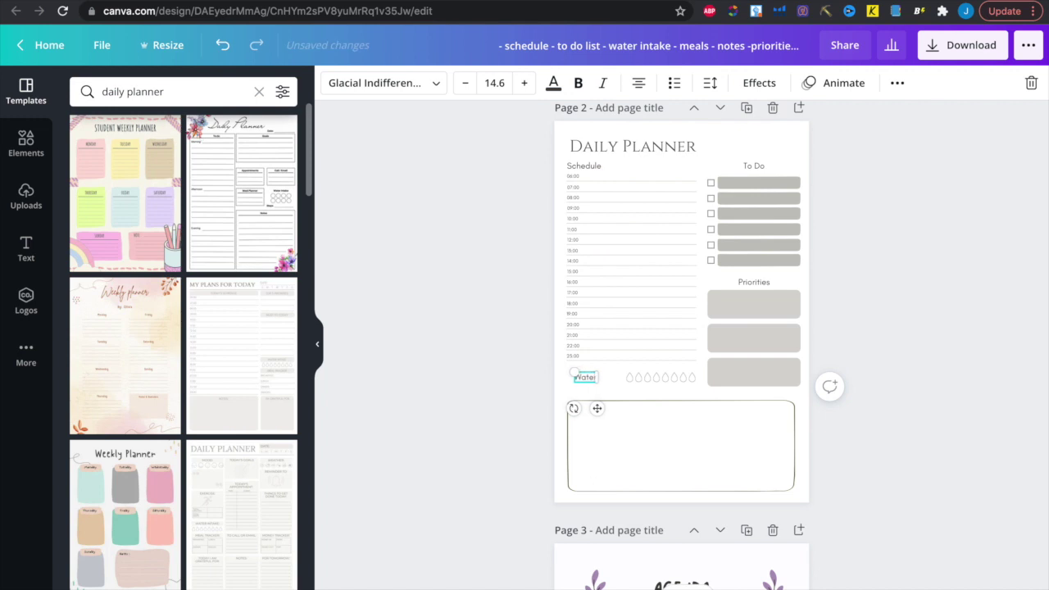
type(" Intake")
left_click(620, 415)
left_click(603, 375)
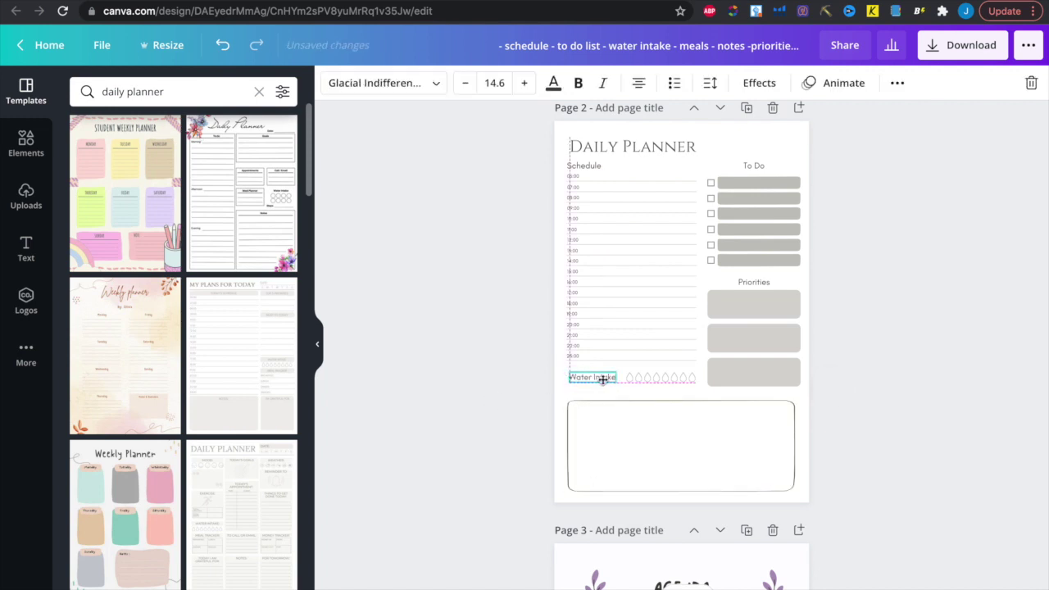
mouse_move(604, 377)
left_mouse_down()
mouse_move(590, 387)
mouse_move(598, 393)
left_mouse_up()
Retype a copied label as 'Notes' and centre it above the bottom notes box.
double_click(596, 391)
type("Notes")
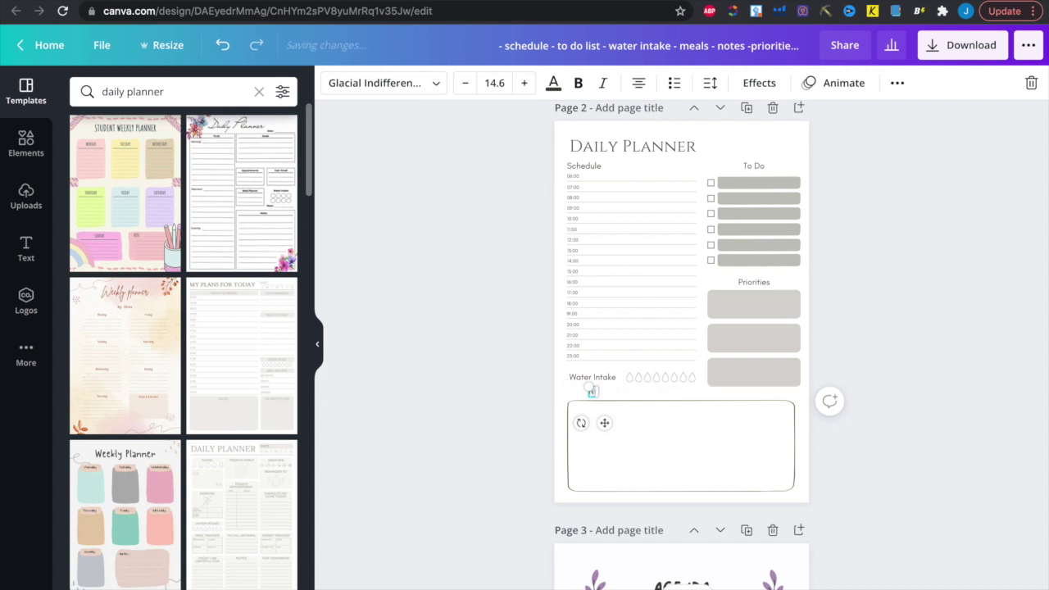
left_click(966, 441)
left_click_drag(592, 393, 677, 393)
left_click(998, 424)
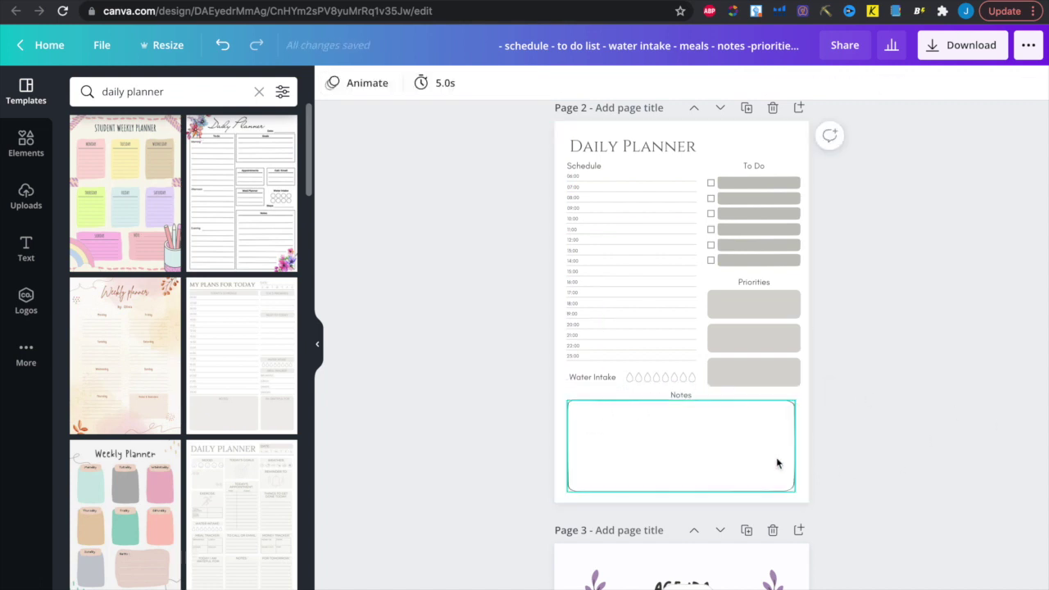
left_click(777, 461)
left_click(931, 442)
Select the whole To Do section and nudge it down slightly.
scroll(836, 294, "up", 1)
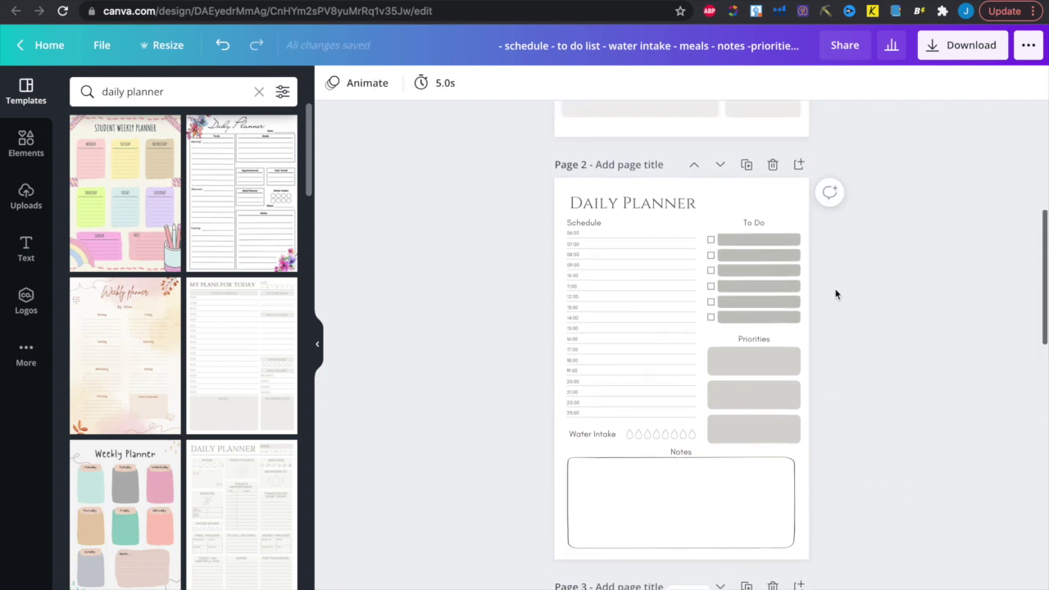
left_click_drag(825, 319, 704, 214)
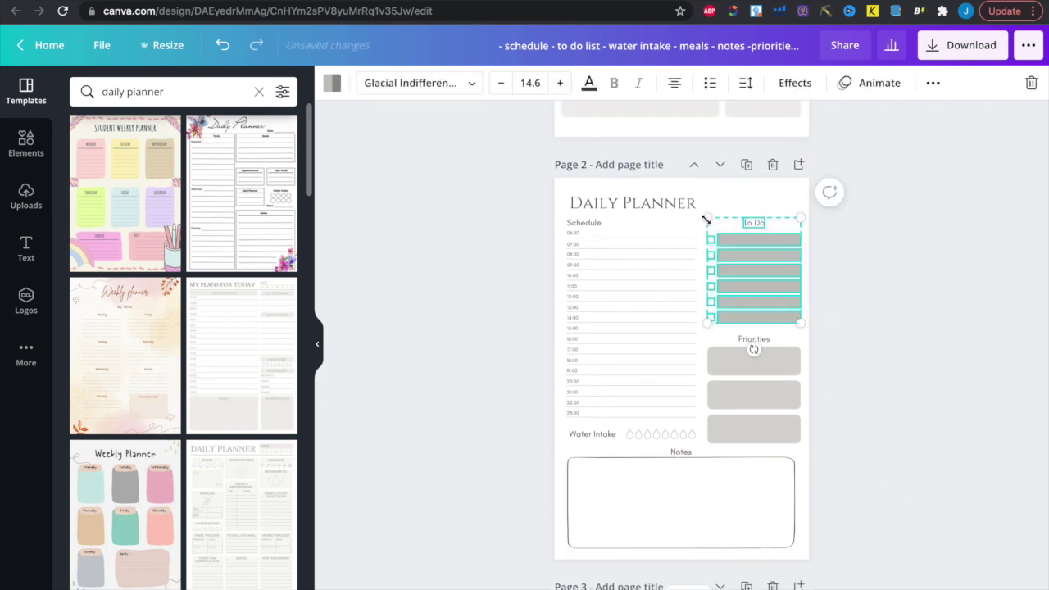
left_click_drag(755, 270, 755, 273)
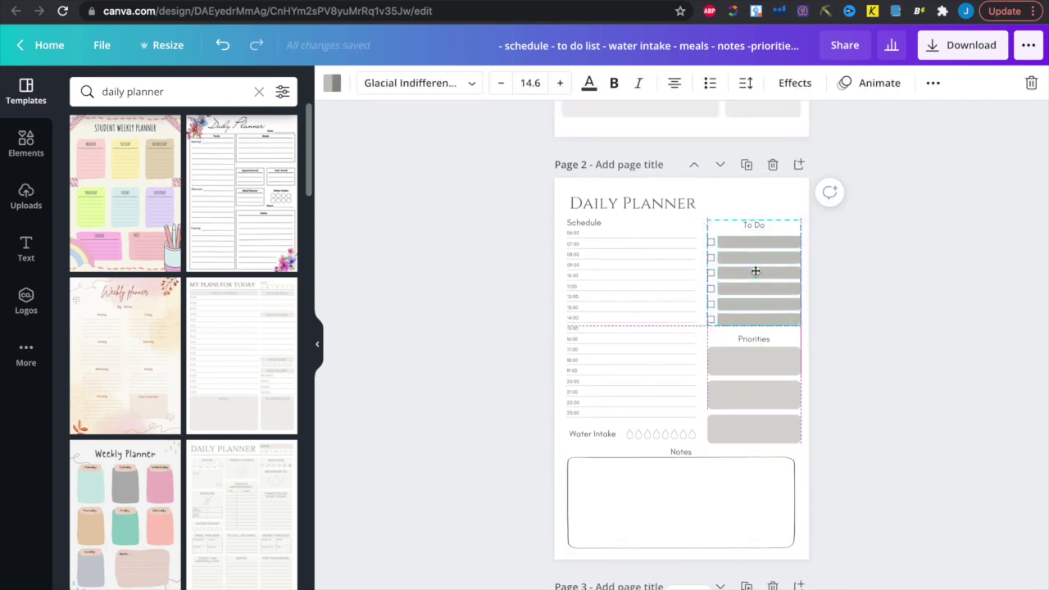
left_click(886, 314)
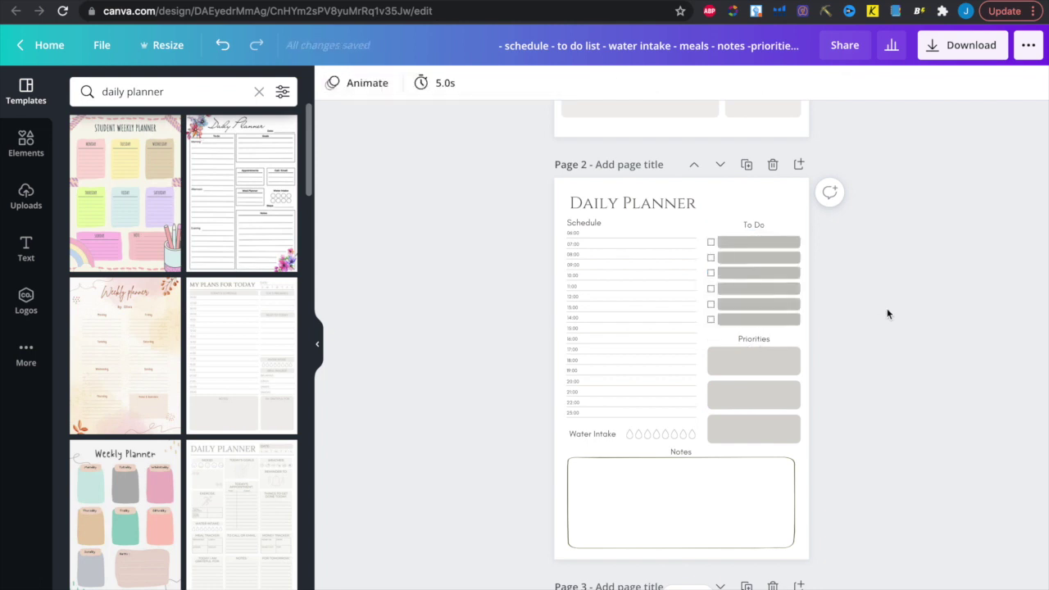
Delete the My Plans For Today and Agenda template pages.
scroll(886, 308, "up", 5)
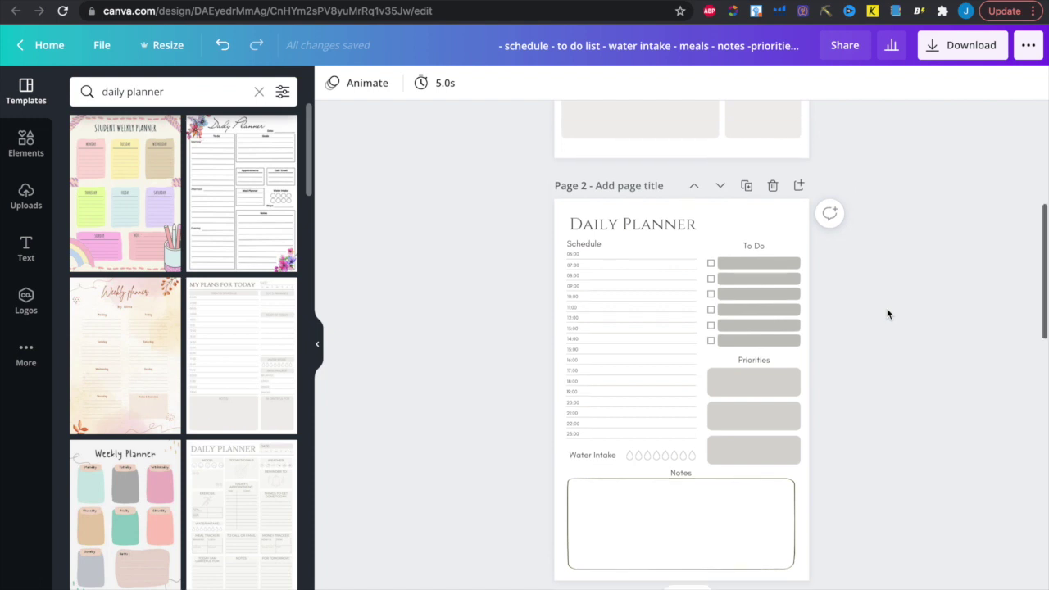
left_click(773, 127)
scroll(847, 271, "down", 5)
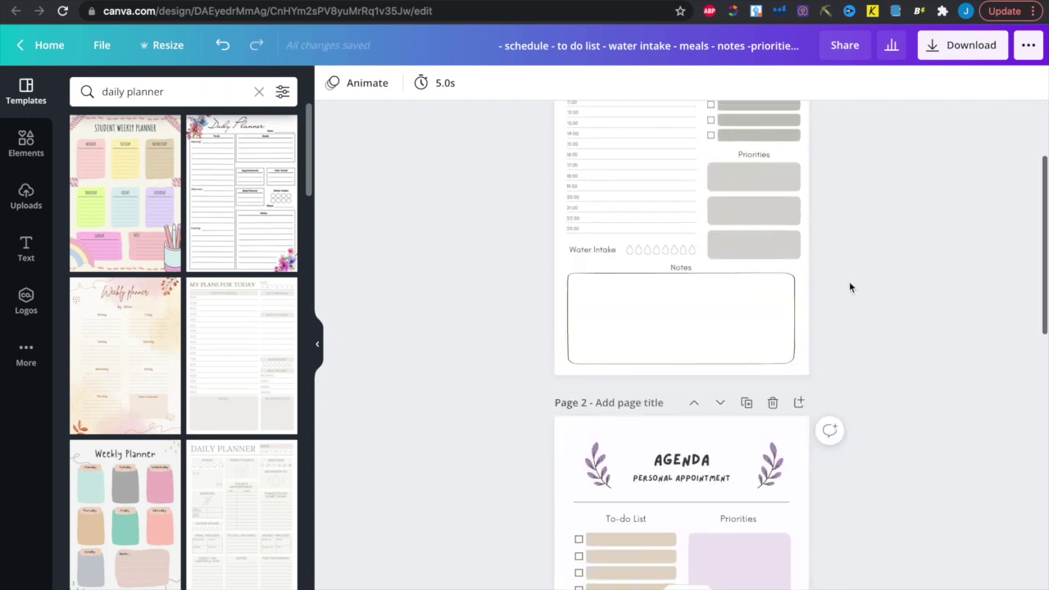
left_click(771, 375)
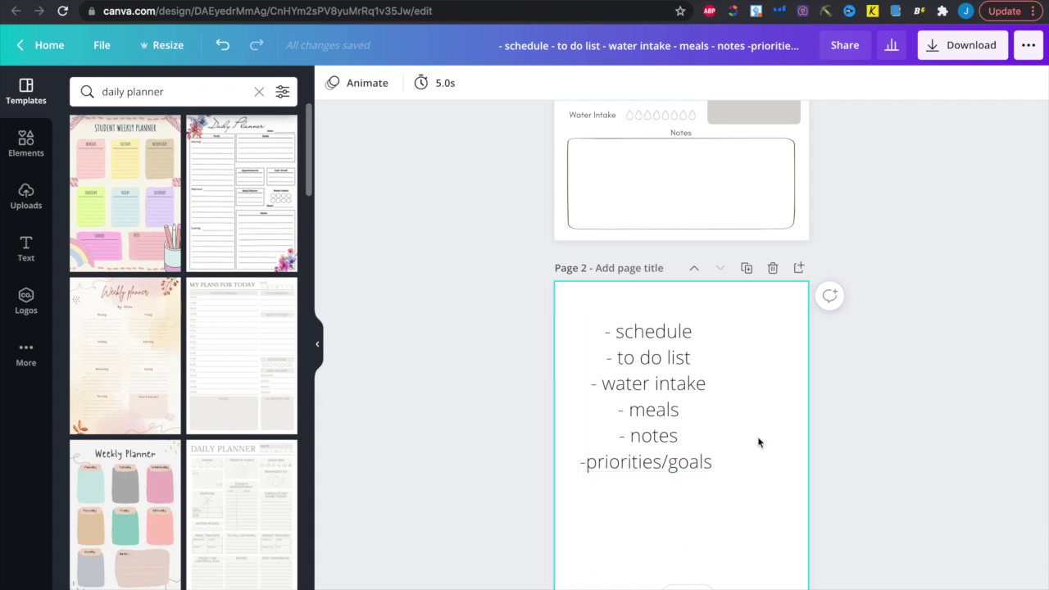
scroll(757, 440, "up", 5)
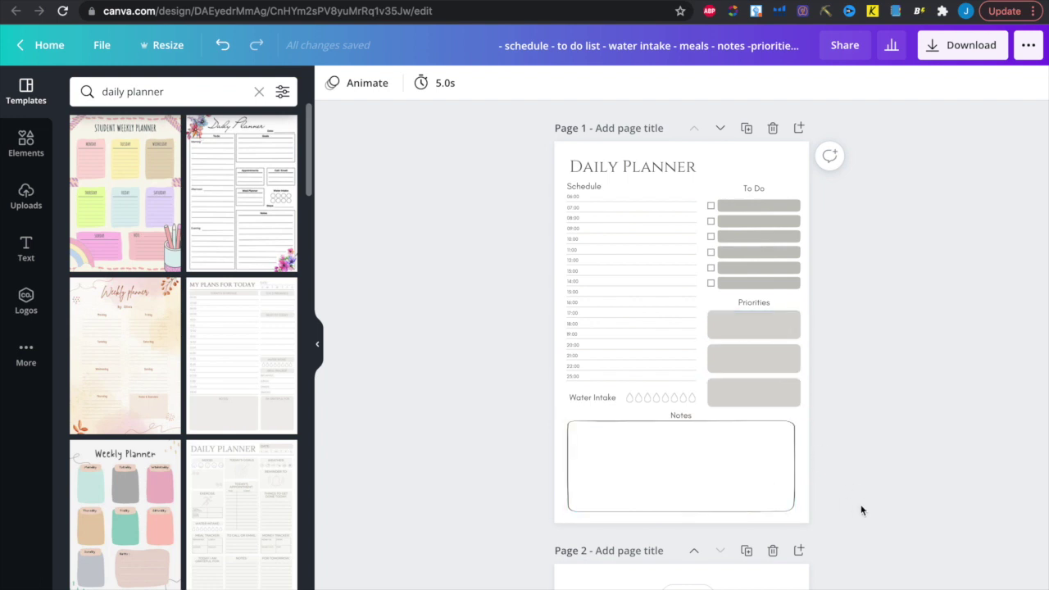
Shrink the combined To Do and Priorities group slightly.
left_click_drag(855, 517, 709, 184)
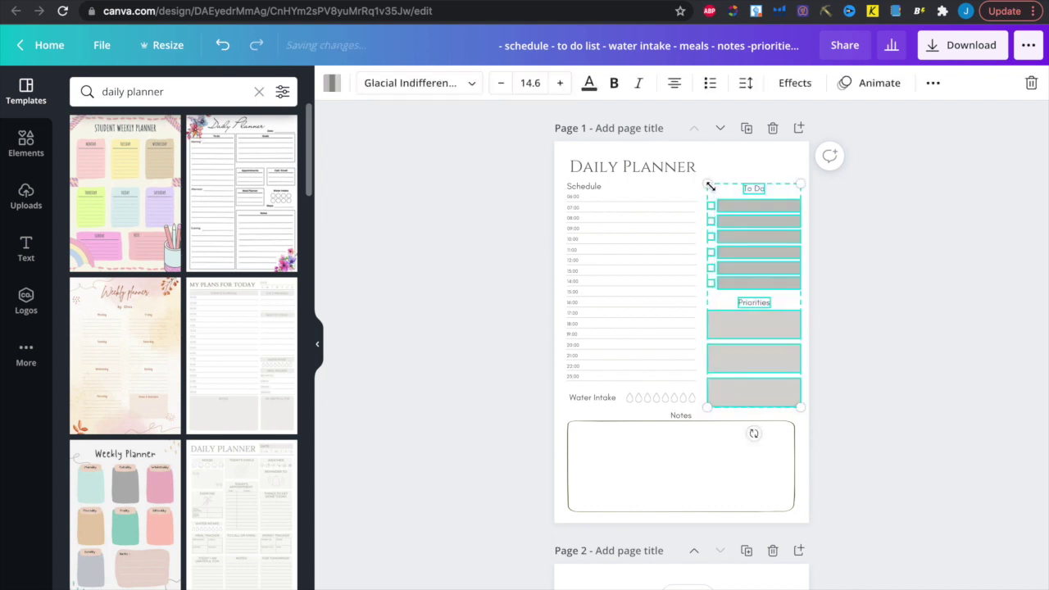
left_click_drag(796, 402, 790, 397)
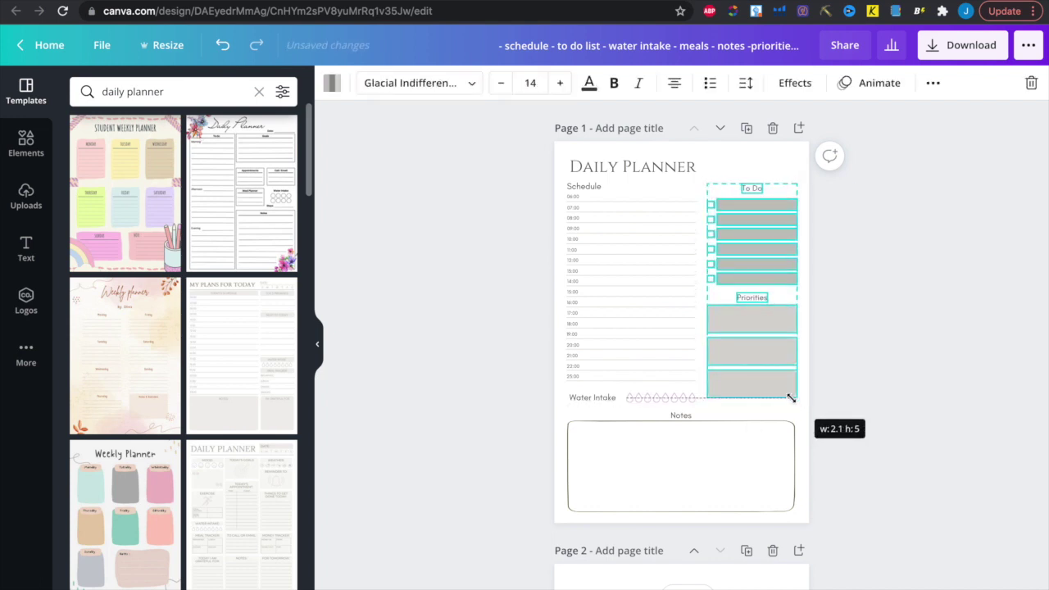
left_click(879, 393)
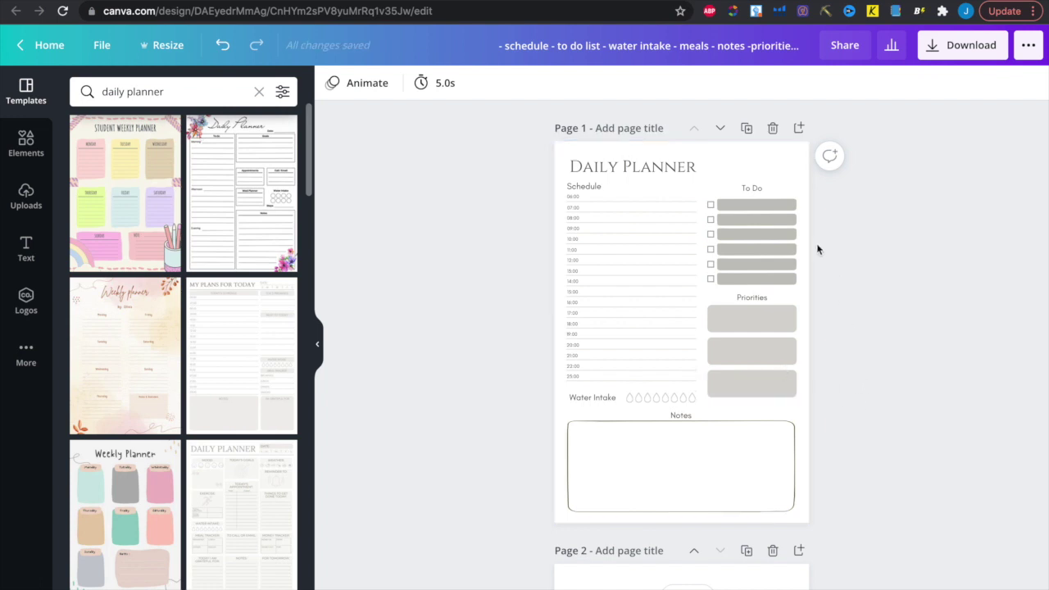
left_click_drag(818, 281, 708, 184)
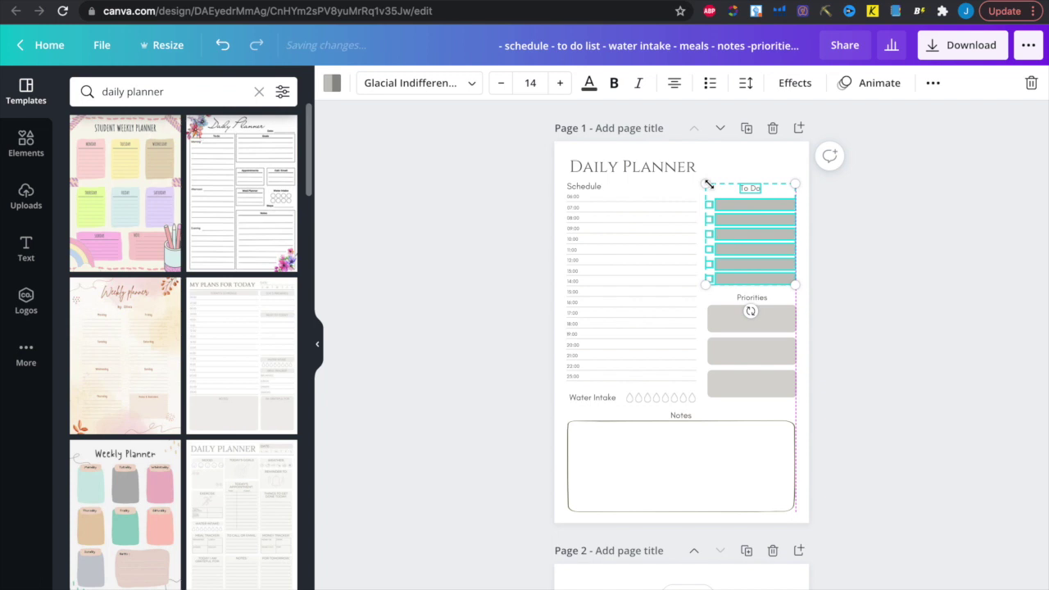
left_click(893, 353)
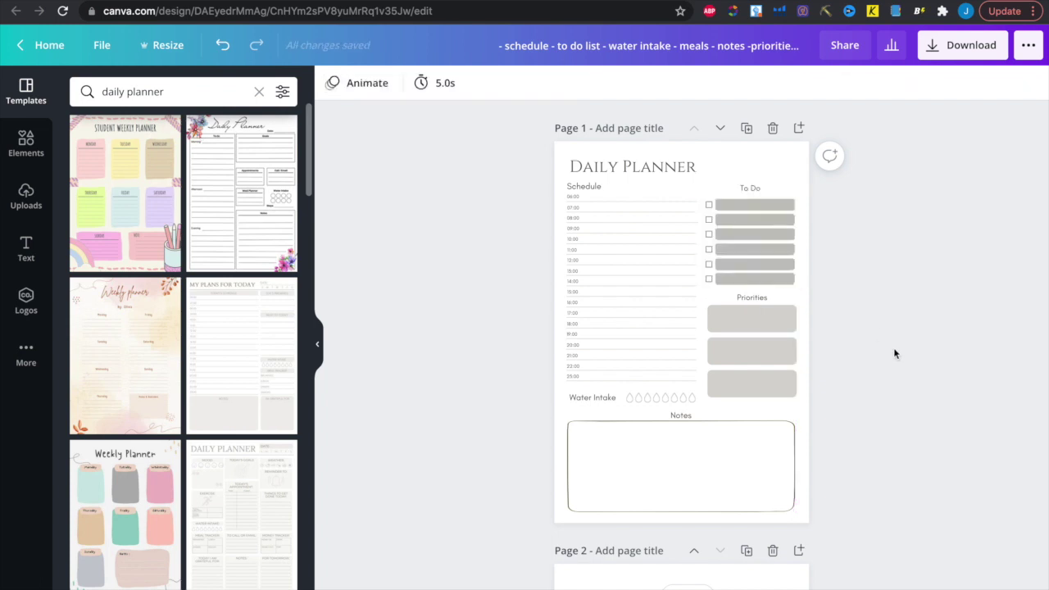
Change the notes box border colour to grey.
left_click(791, 468)
left_click(331, 82)
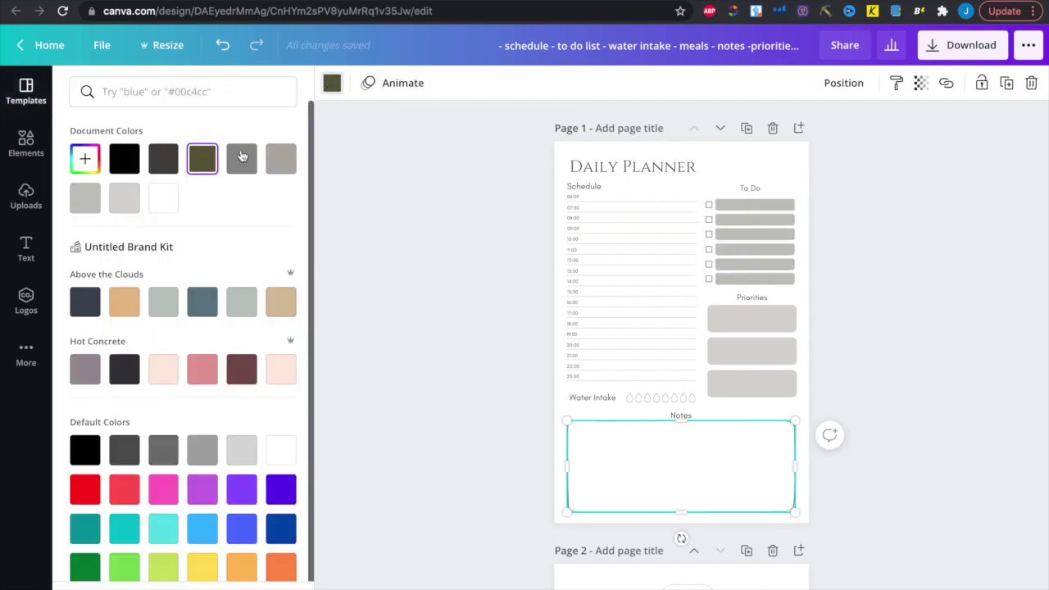
left_click(238, 168)
left_click(892, 409)
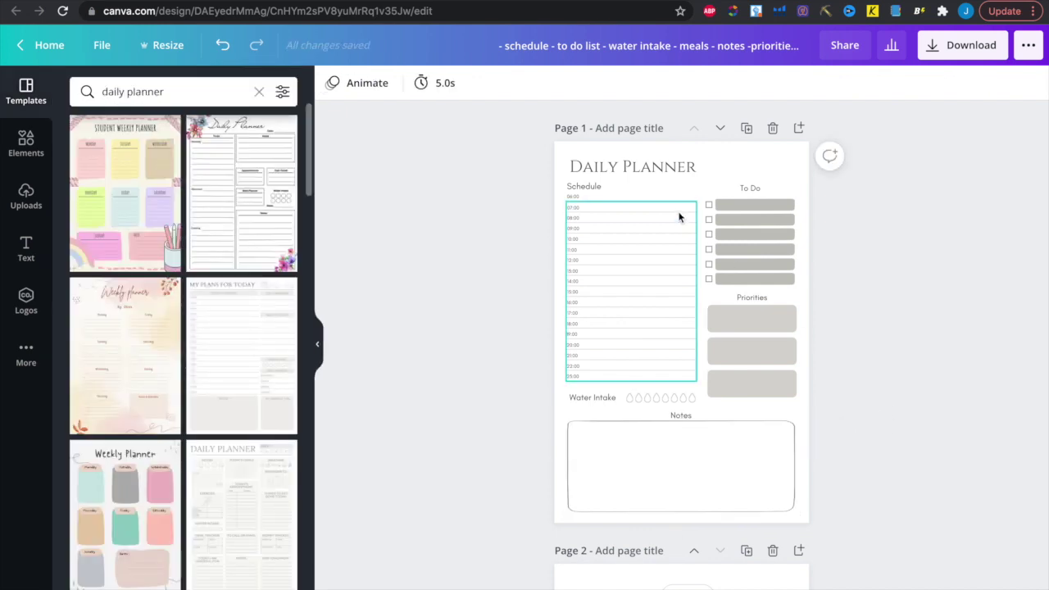
Shift the Daily Planner title slightly left and check the Notes label and box together.
left_click(648, 169)
left_click_drag(648, 169, 648, 170)
left_click(935, 277)
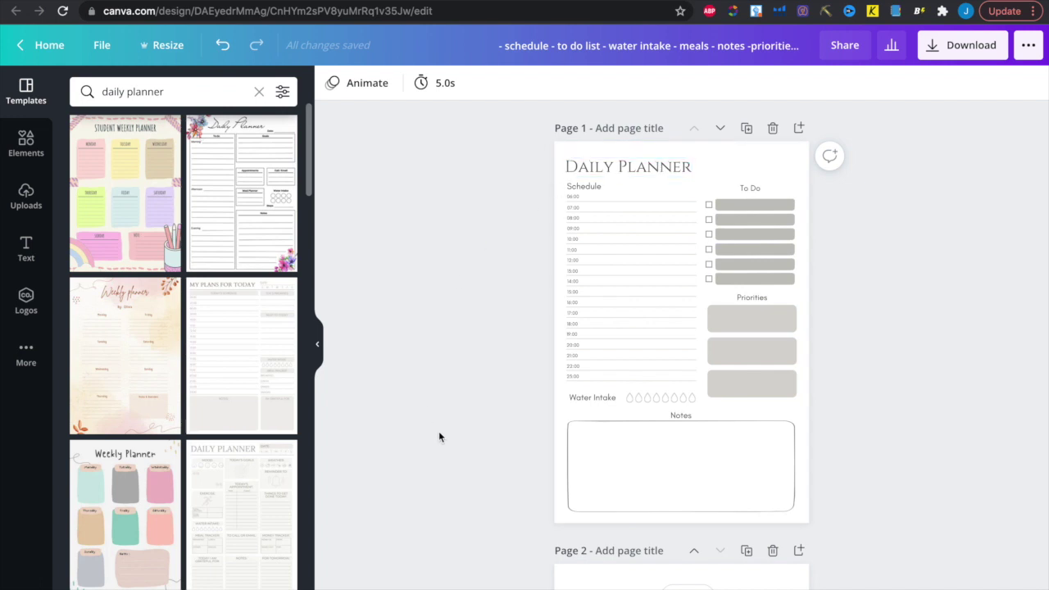
scroll(439, 433, "down", 1)
left_click_drag(817, 492, 667, 392)
left_click(929, 384)
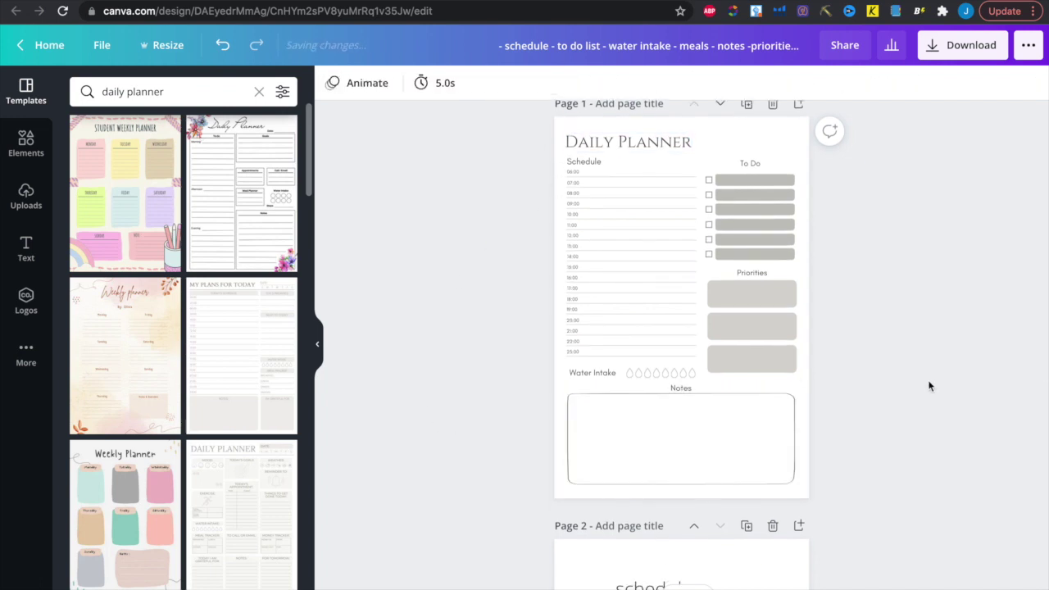
scroll(831, 254, "up", 1)
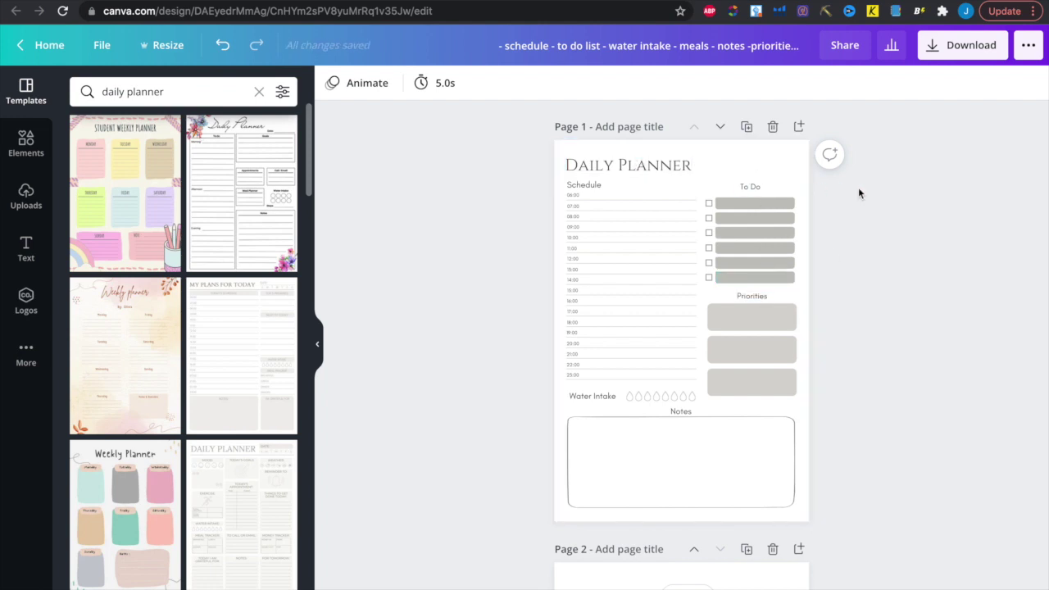
Try copying the To Do text beside the title, undo it, and select the Date text.
left_click(750, 187)
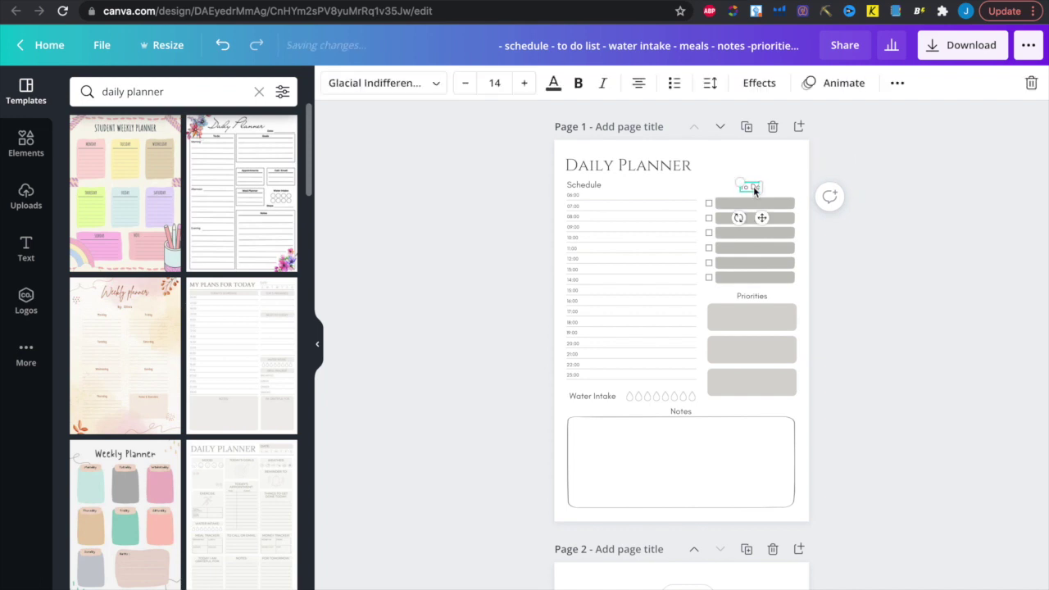
left_click_drag(753, 189, 726, 164)
key("ctrl+z")
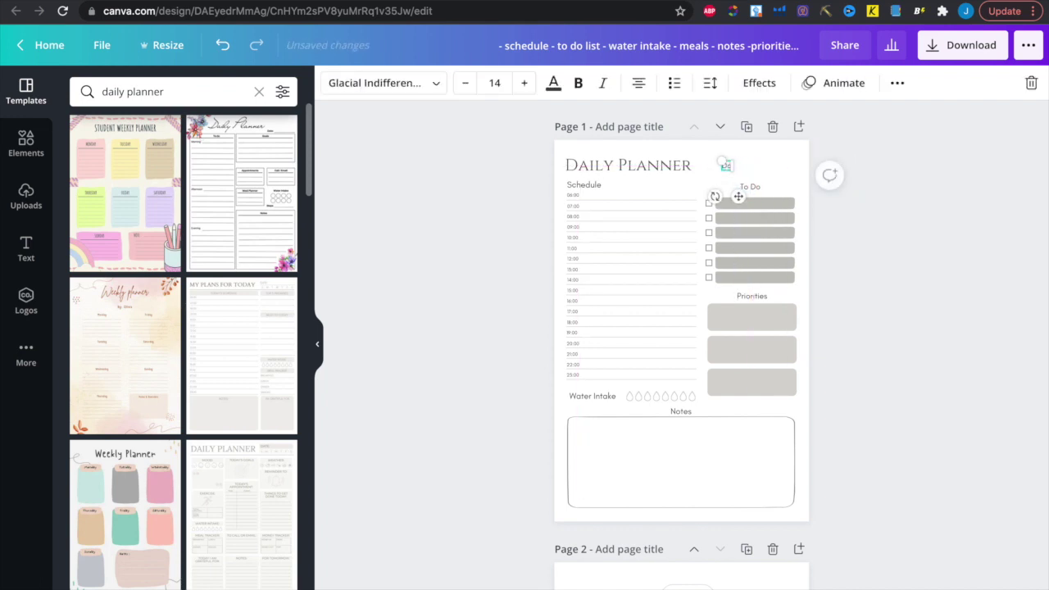
left_click(920, 210)
left_click(726, 166)
Duplicate a schedule line beside Date as a writing line with line weight 2.
left_click(860, 190)
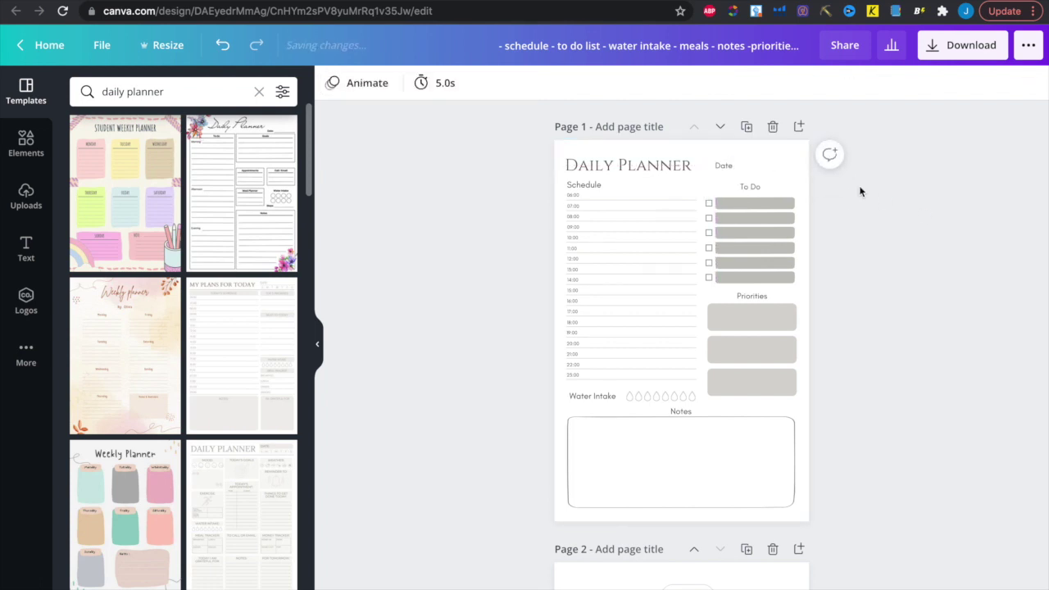
key("Tab")
left_click_drag(692, 358, 794, 168)
left_click(366, 85)
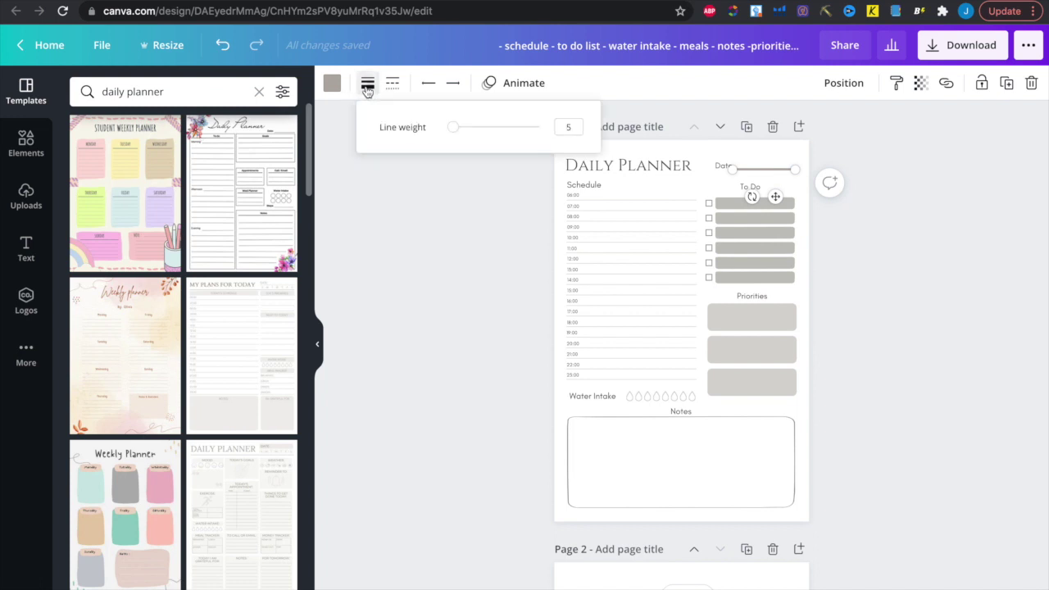
left_click(568, 127)
type("2")
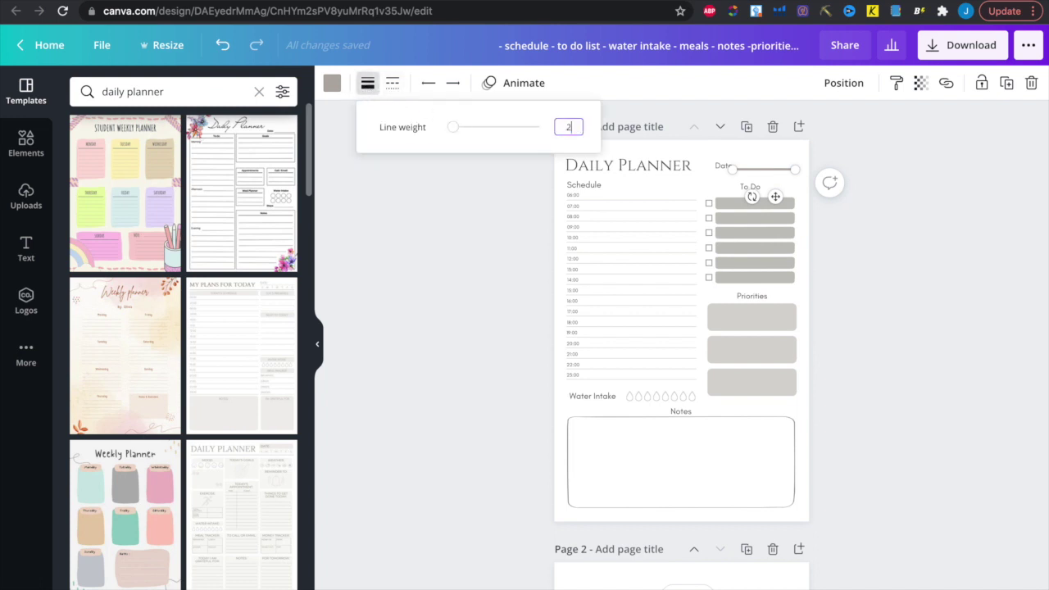
key("Return")
Recolour the Date line mid grey and nudge the Date label slightly left into alignment.
left_click(332, 83)
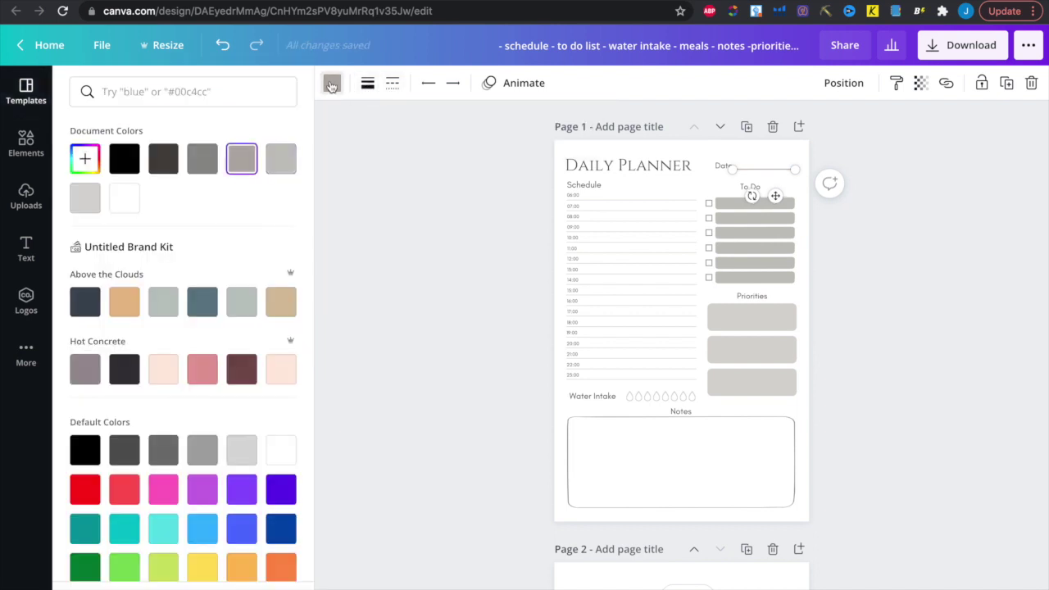
left_click(84, 159)
left_click_drag(131, 225, 89, 236)
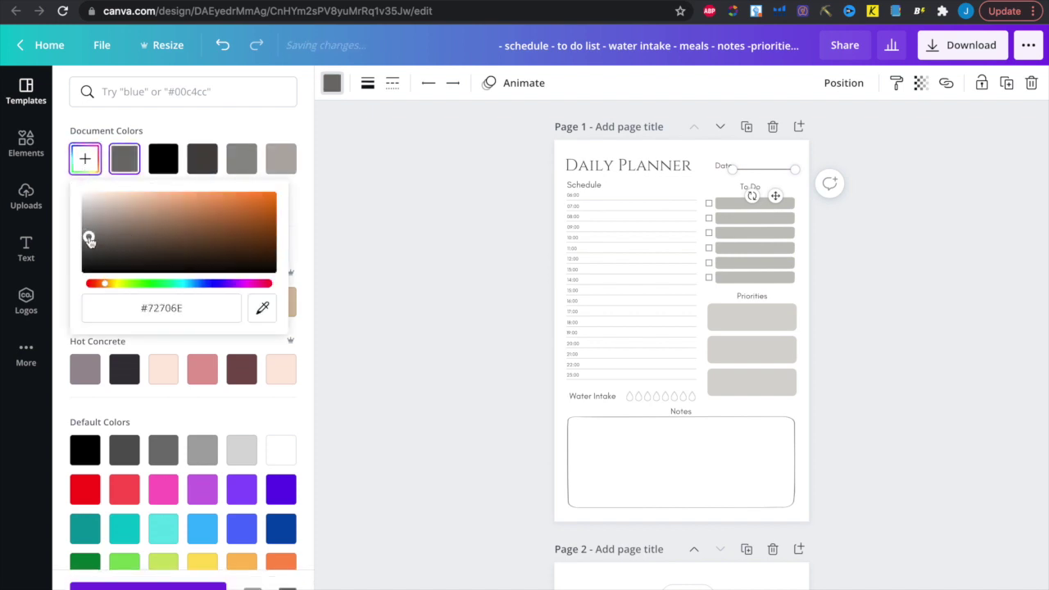
left_click(416, 313)
left_click(836, 288)
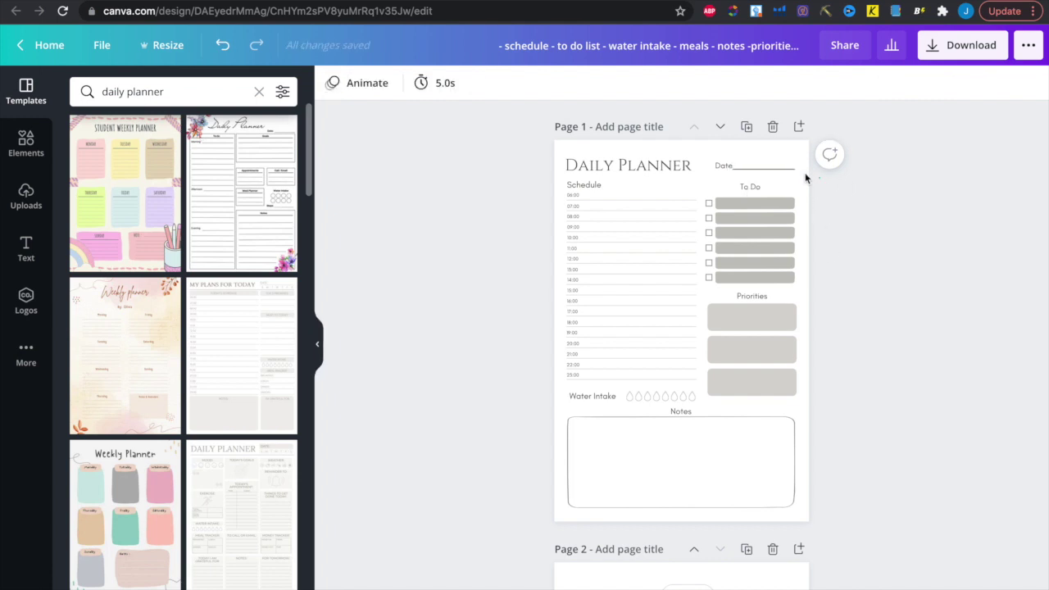
left_click_drag(754, 166, 752, 166)
left_click(909, 286)
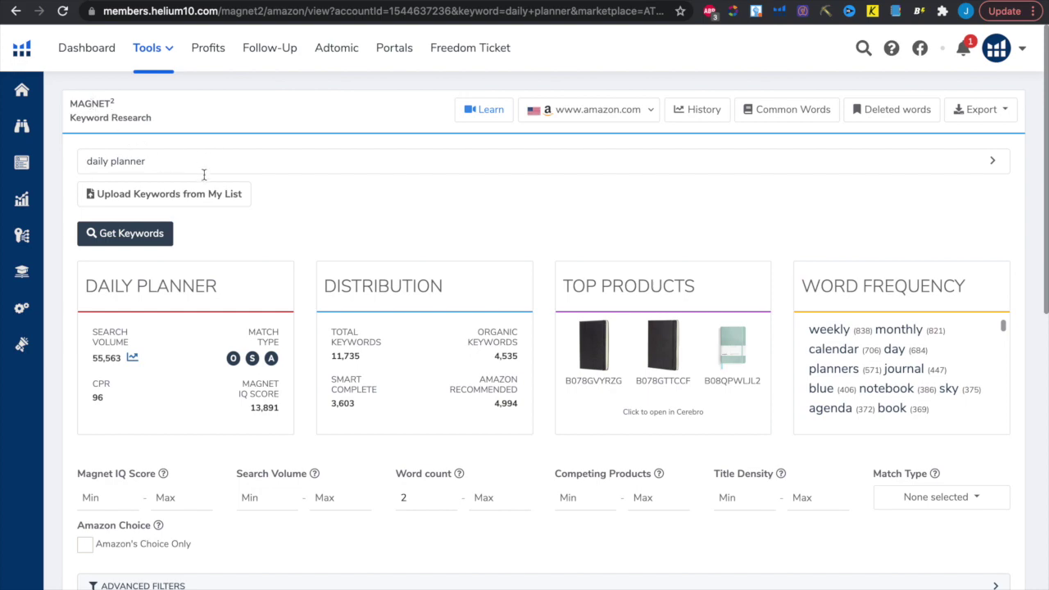
Scroll through the Magnet 'daily planner' results page to reach the filter fields.
scroll(382, 204, "down", 5)
scroll(702, 220, "up", 3)
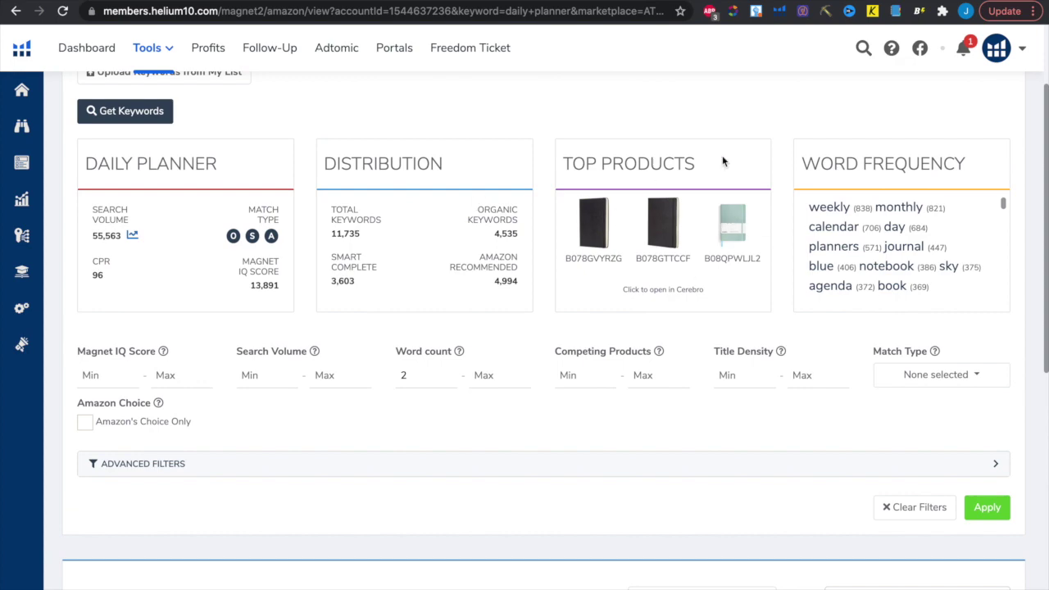
scroll(772, 480, "down", 4)
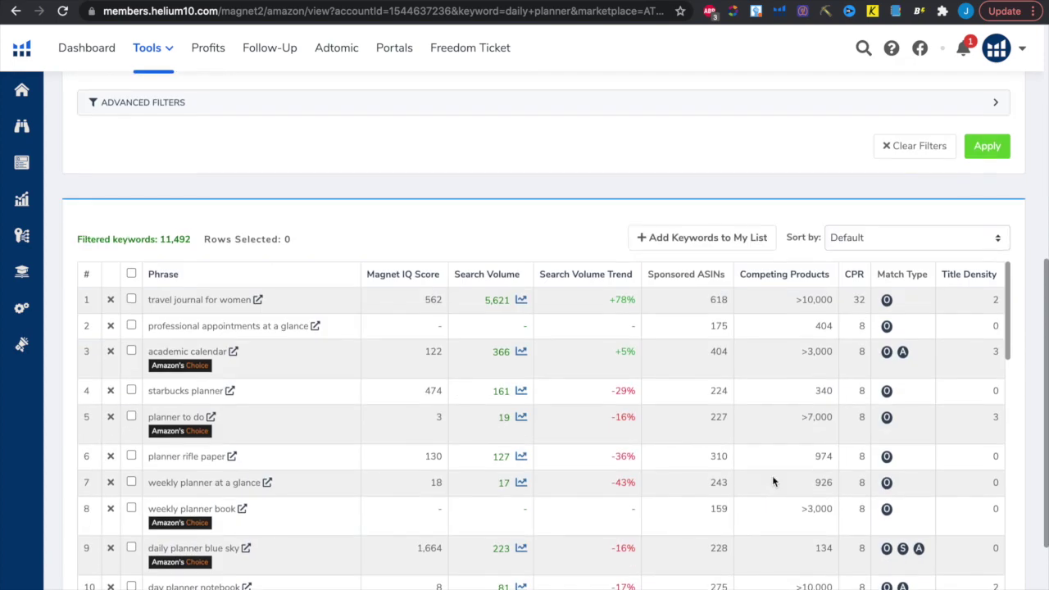
scroll(1029, 404, "down", 2)
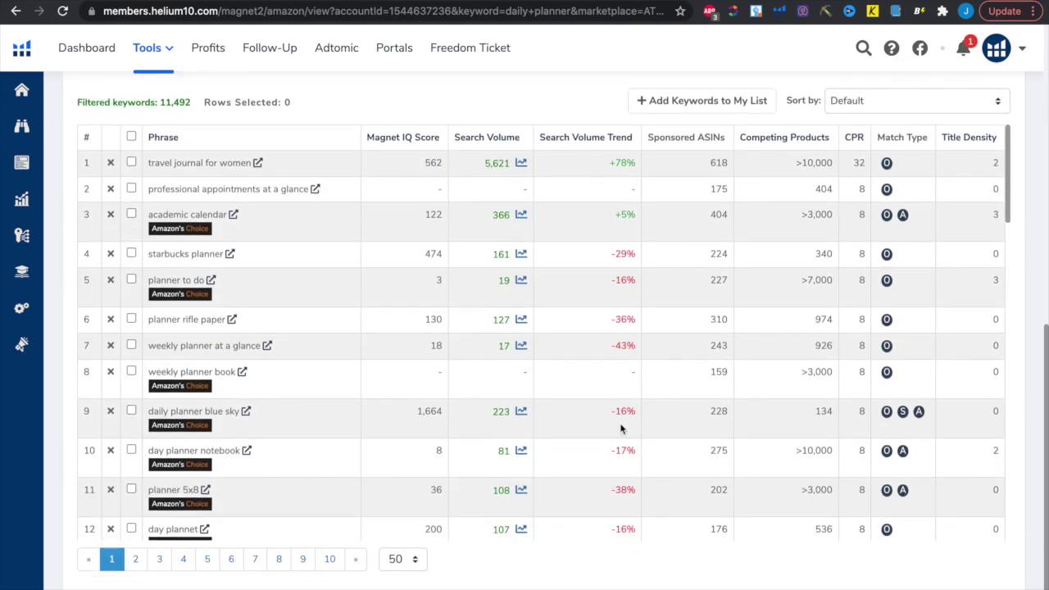
scroll(620, 428, "down", 3)
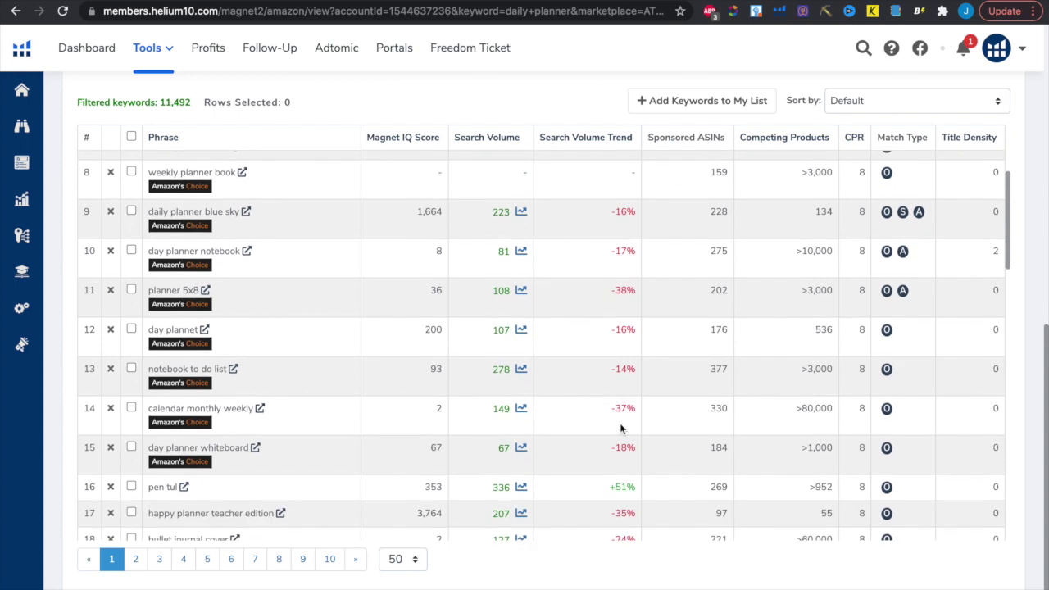
scroll(620, 428, "down", 2)
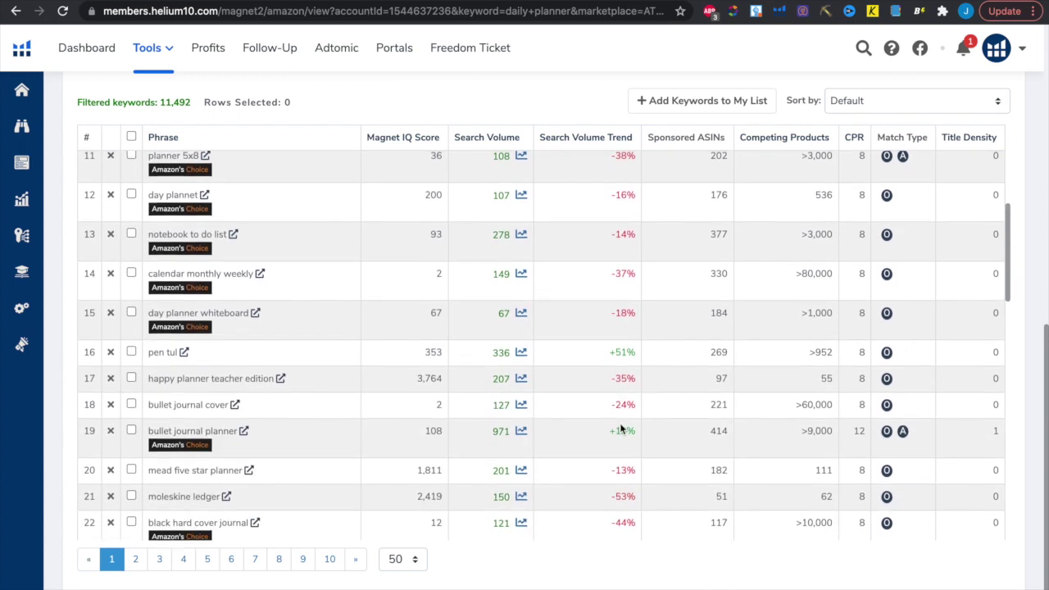
scroll(65, 482, "up", 8)
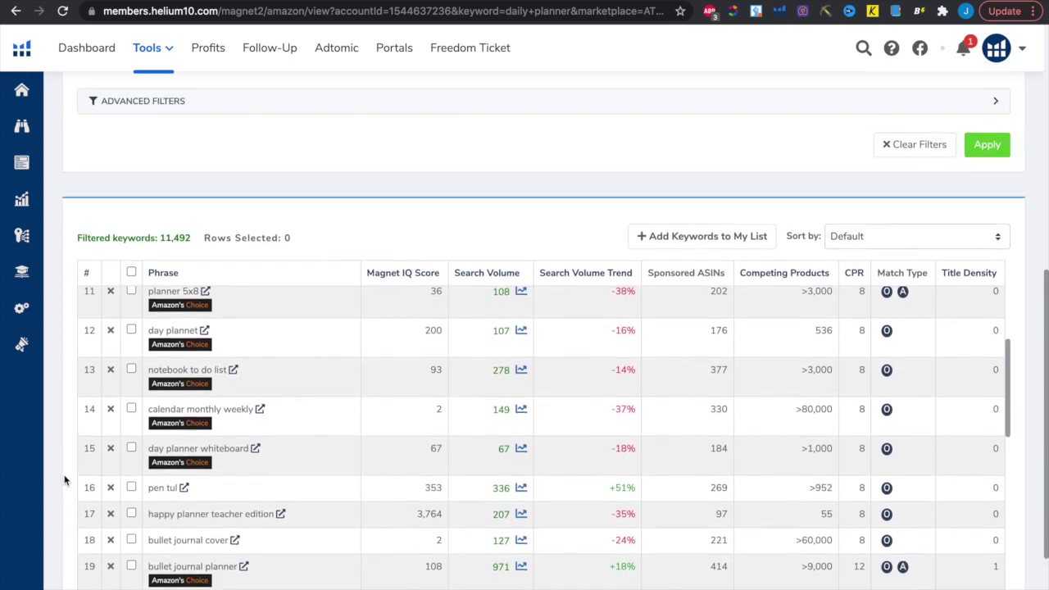
scroll(907, 473, "down", 4)
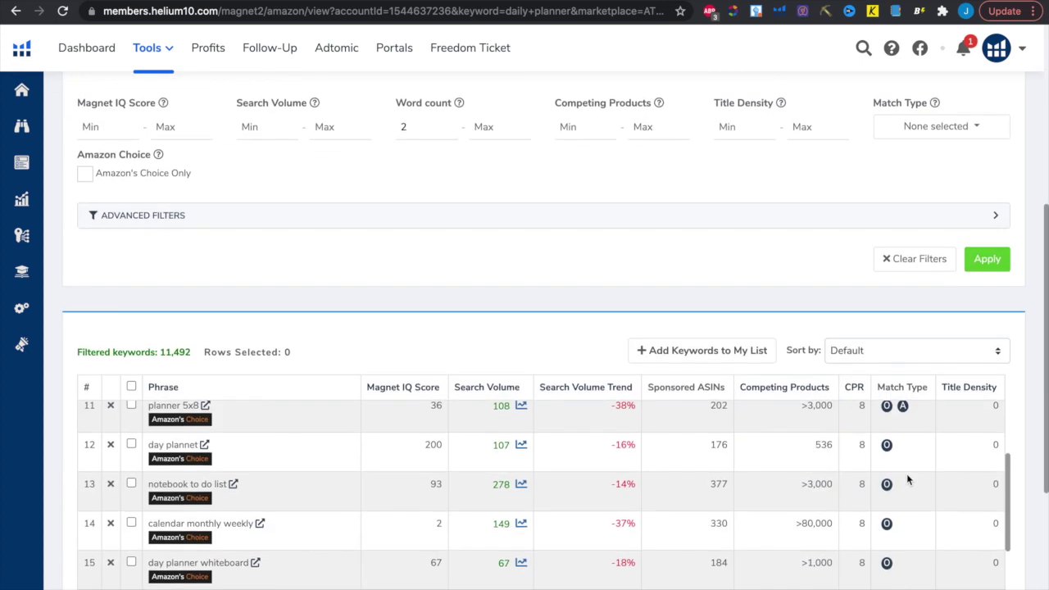
scroll(906, 473, "down", 3)
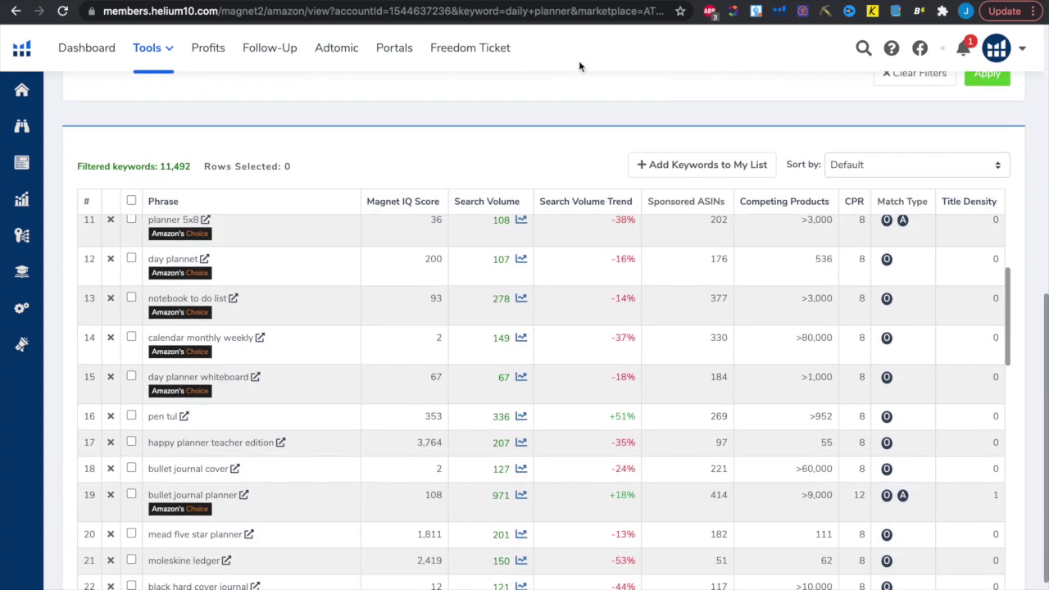
scroll(581, 101, "down", 1)
scroll(585, 106, "up", 4)
scroll(571, 288, "up", 2)
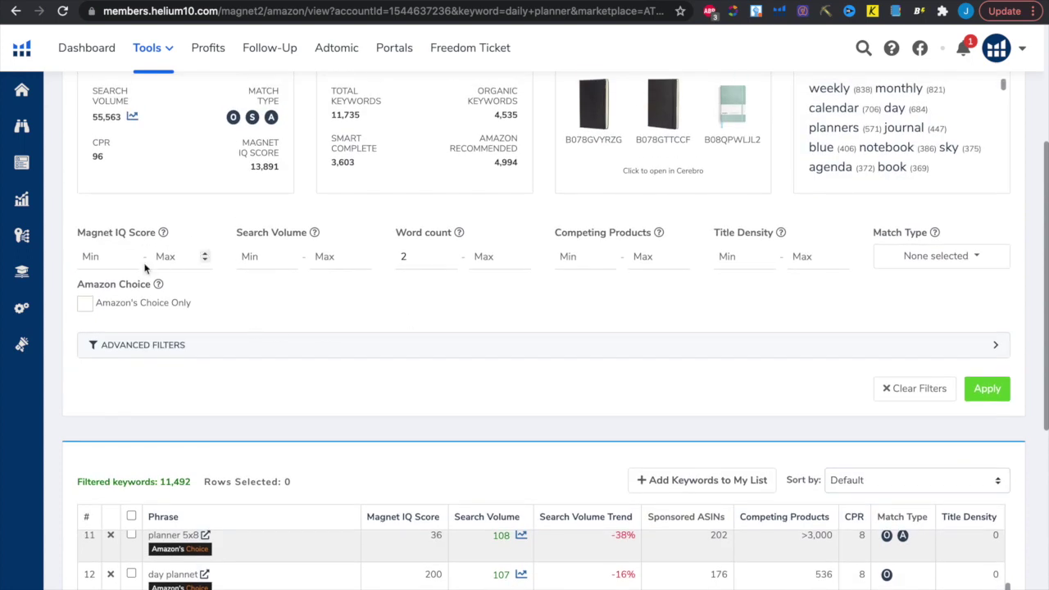
Filter keywords to Magnet IQ Score min 1000, search volume min 800, competing products max 1500.
left_click(89, 257)
type("1000")
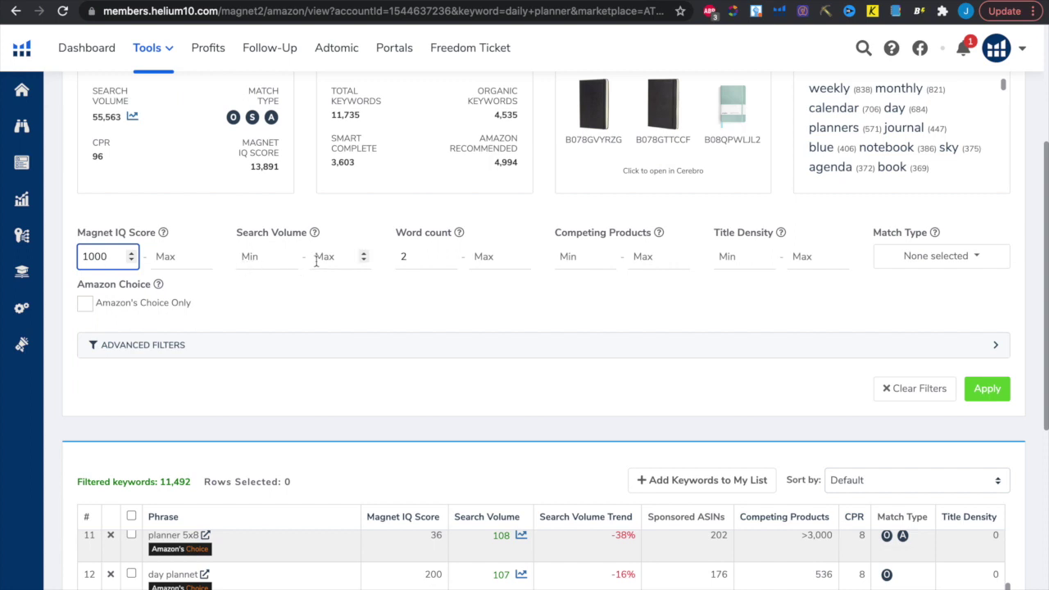
left_click(251, 259)
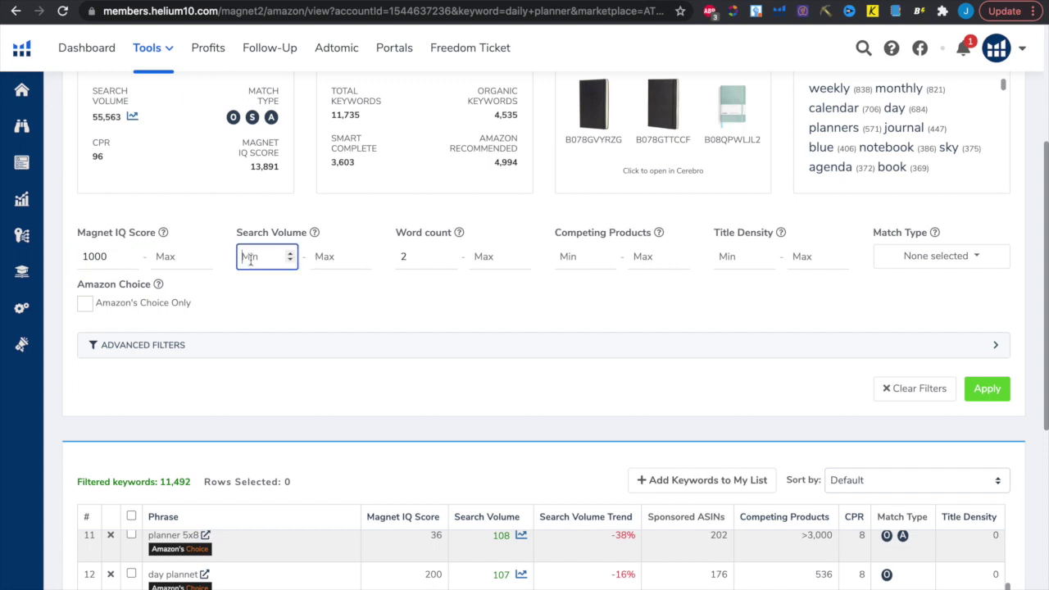
type("800")
left_click(644, 257)
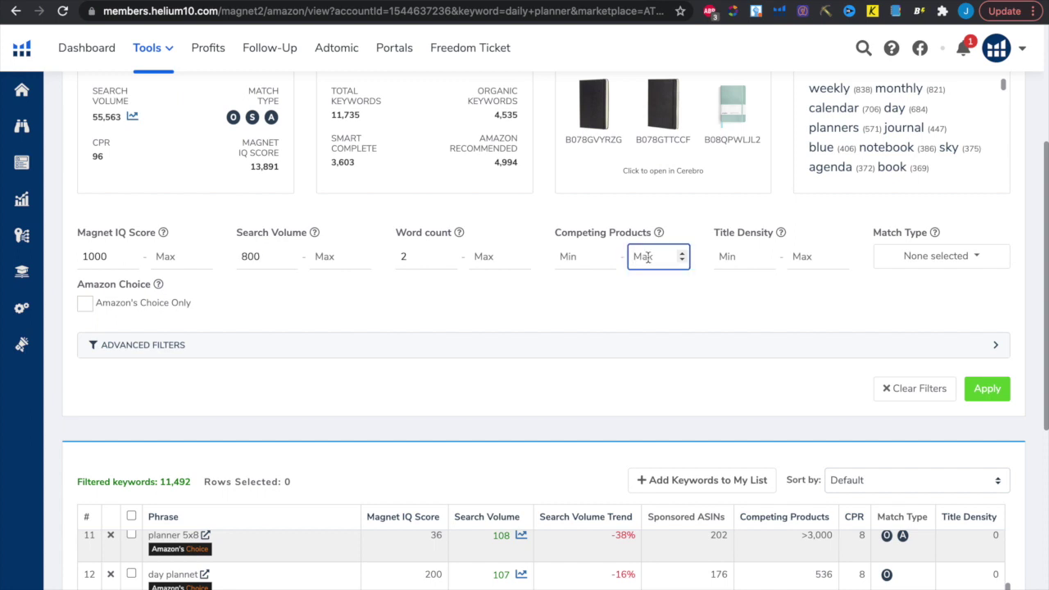
type("1500")
left_click(987, 389)
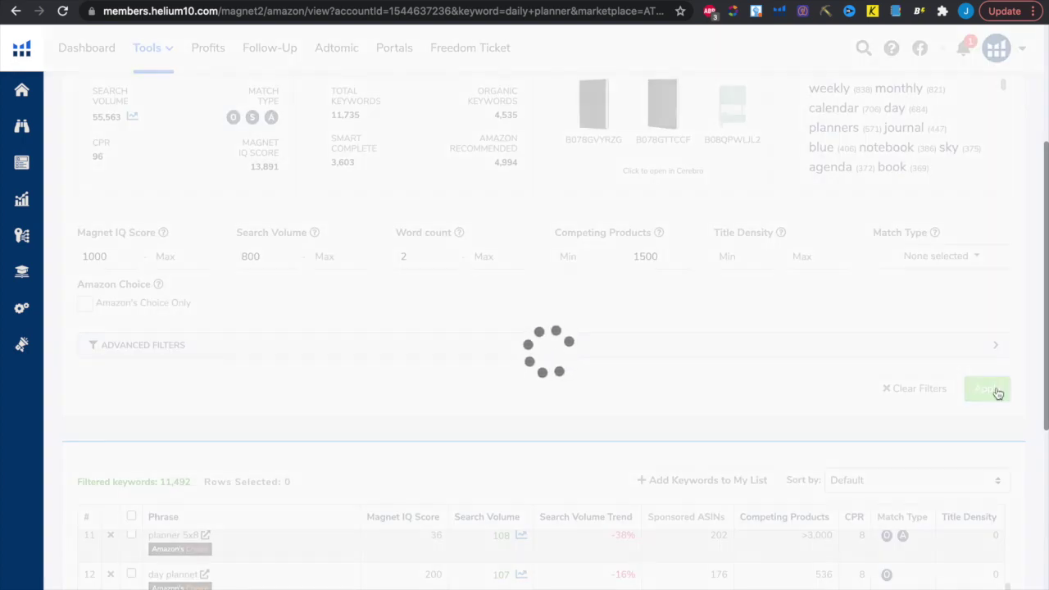
scroll(997, 392, "down", 3)
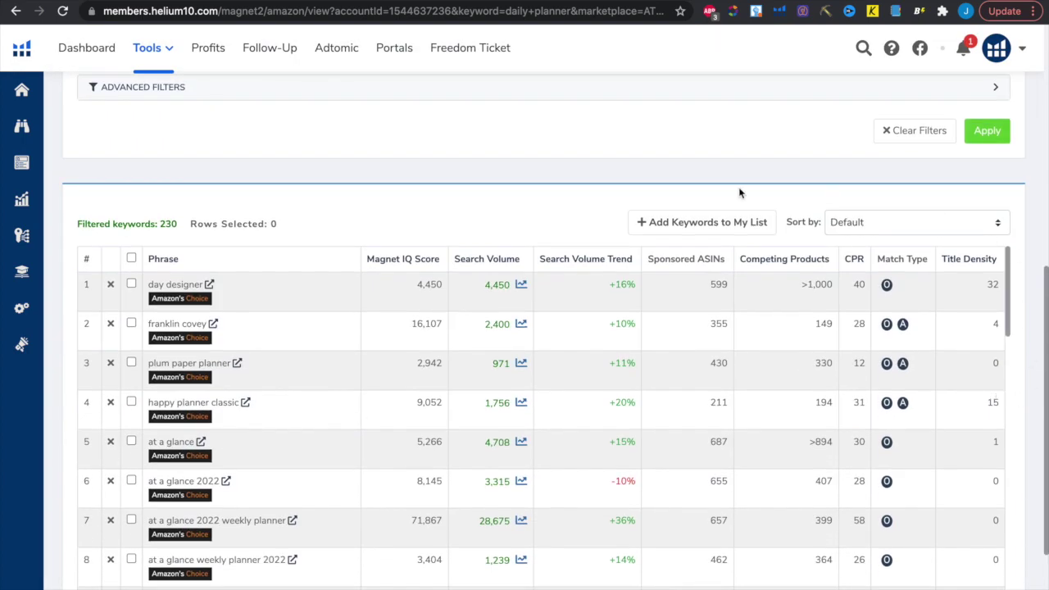
Scroll the keyword results to row 30 and highlight '5minute journal'.
scroll(508, 203, "down", 2)
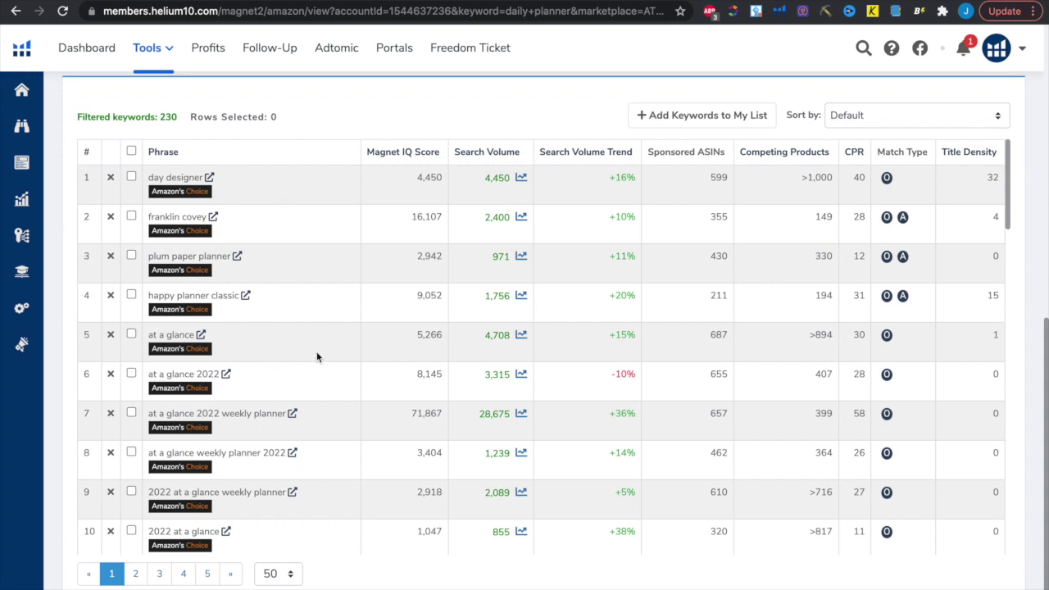
scroll(317, 357, "down", 3)
scroll(317, 357, "down", 1)
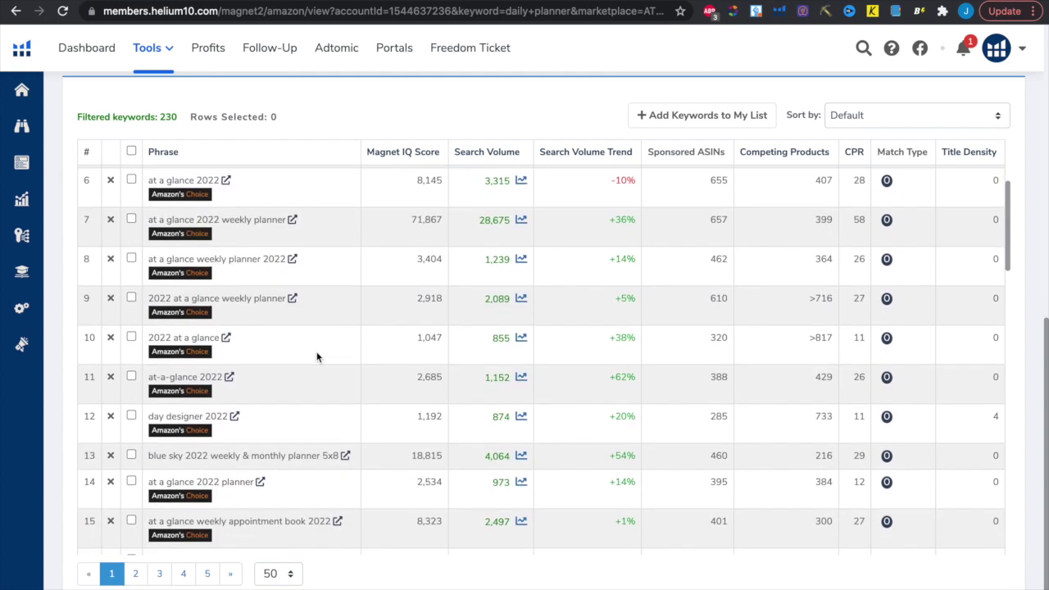
scroll(317, 357, "down", 9)
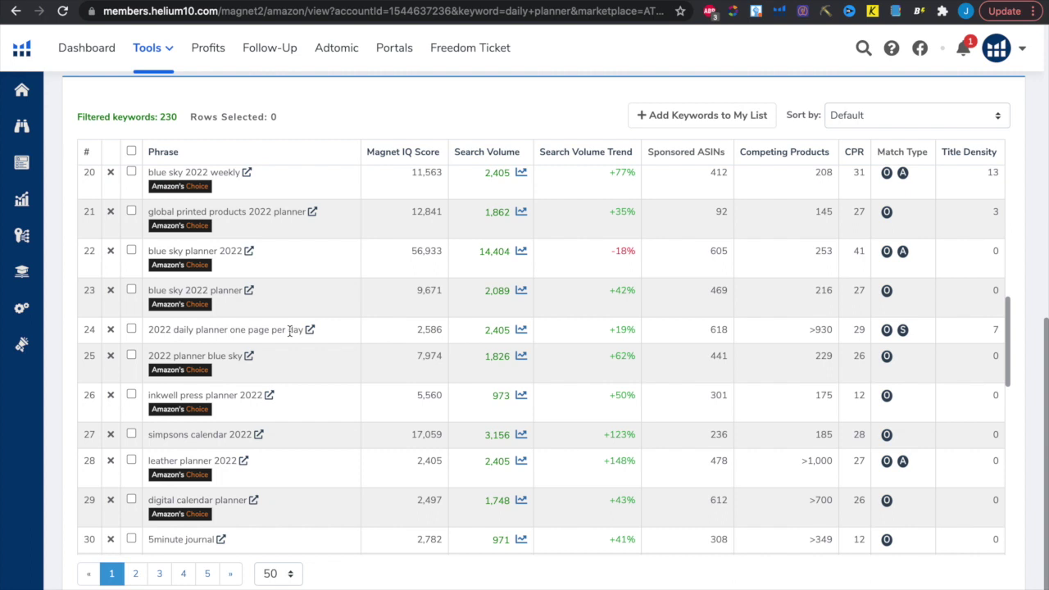
scroll(289, 331, "down", 1)
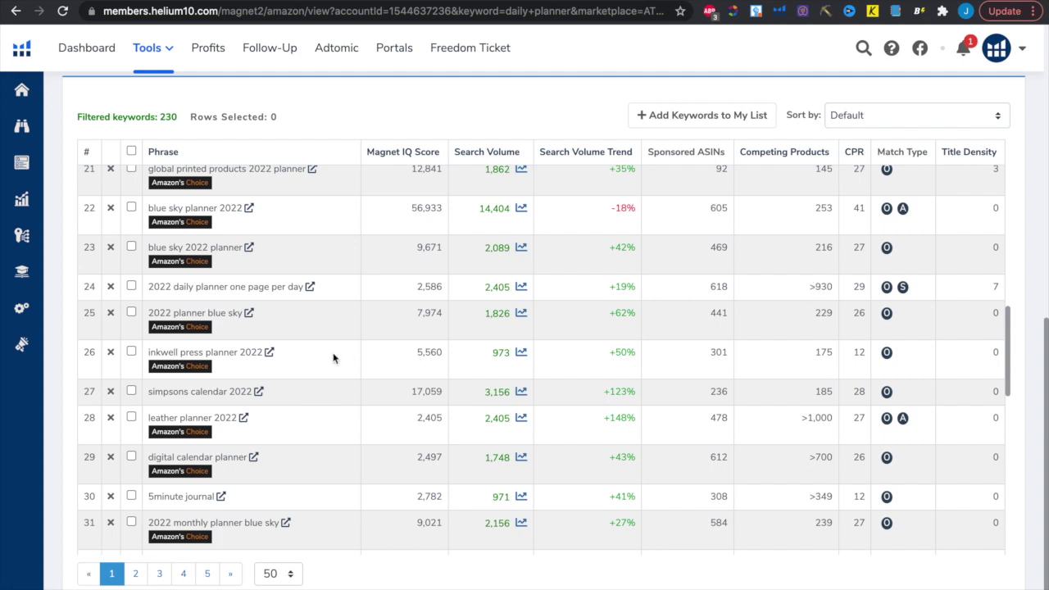
scroll(333, 358, "down", 3)
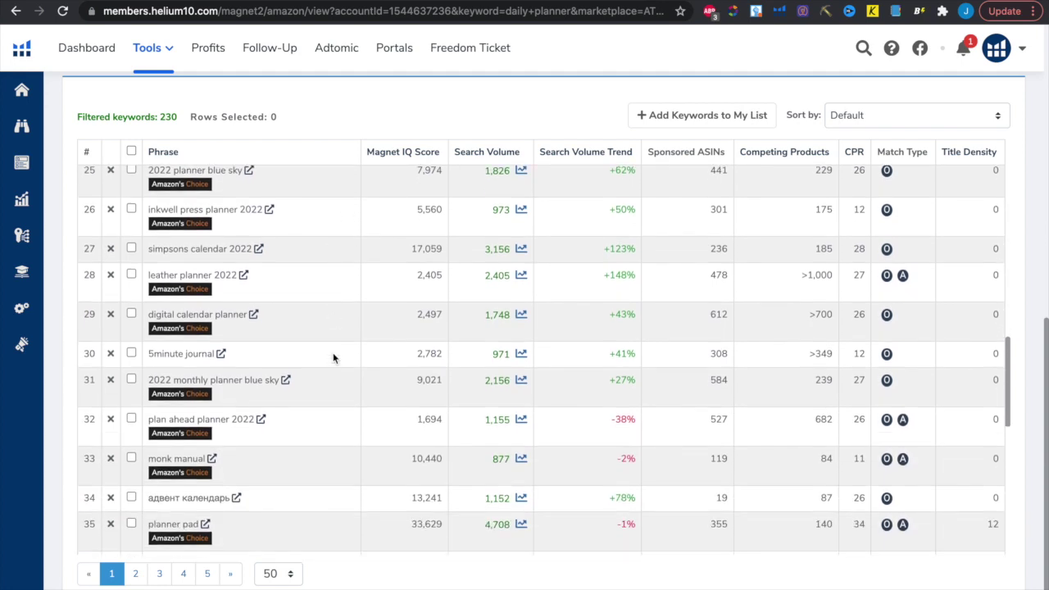
scroll(333, 357, "down", 1)
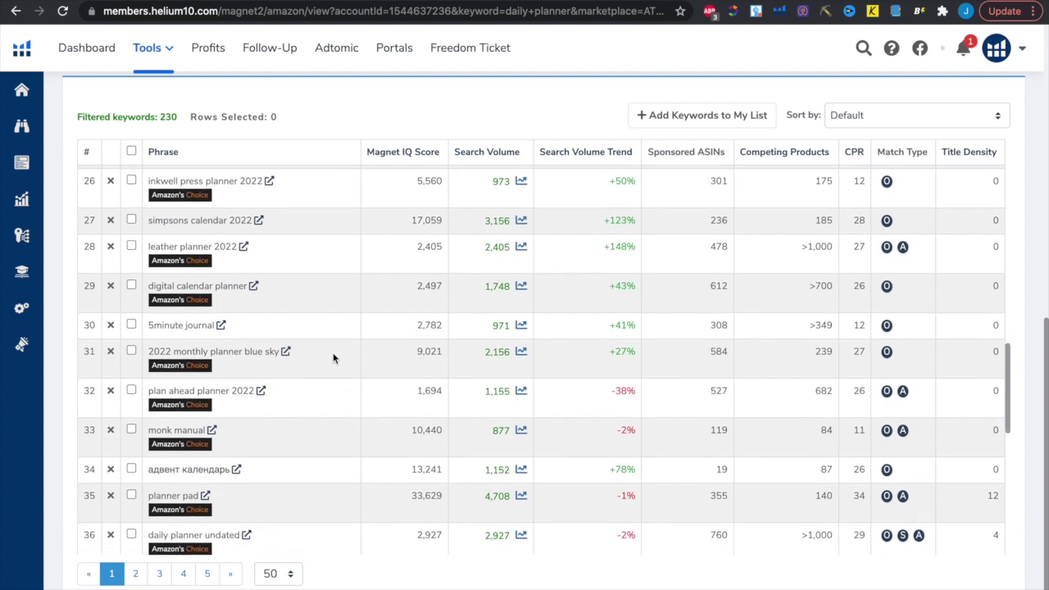
triple_click(185, 320)
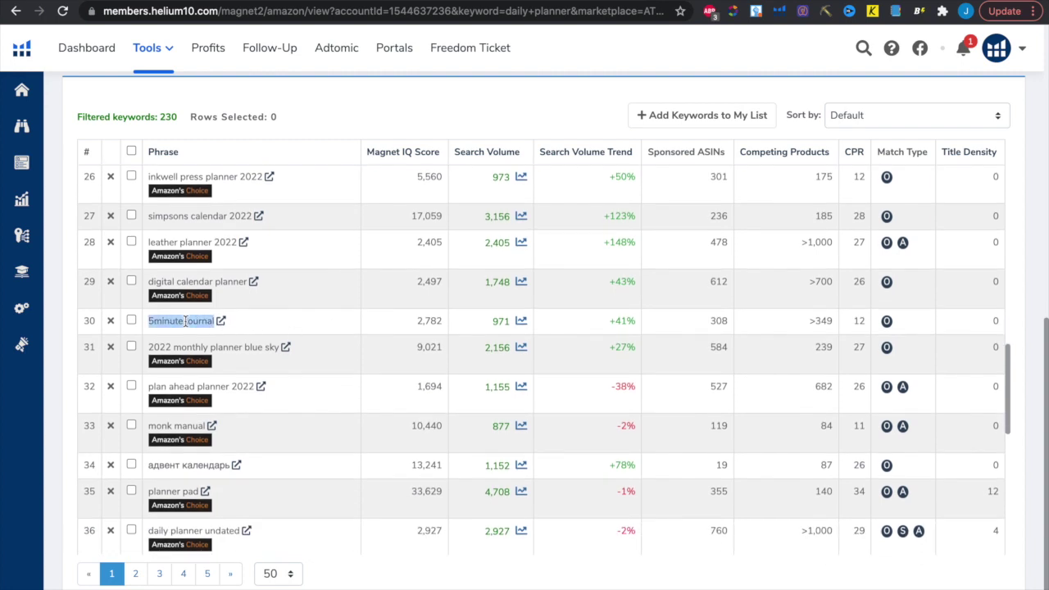
Scroll further down, highlight the keyword 'simple self', then clear the selection.
scroll(233, 369, "down", 1)
scroll(233, 371, "down", 1)
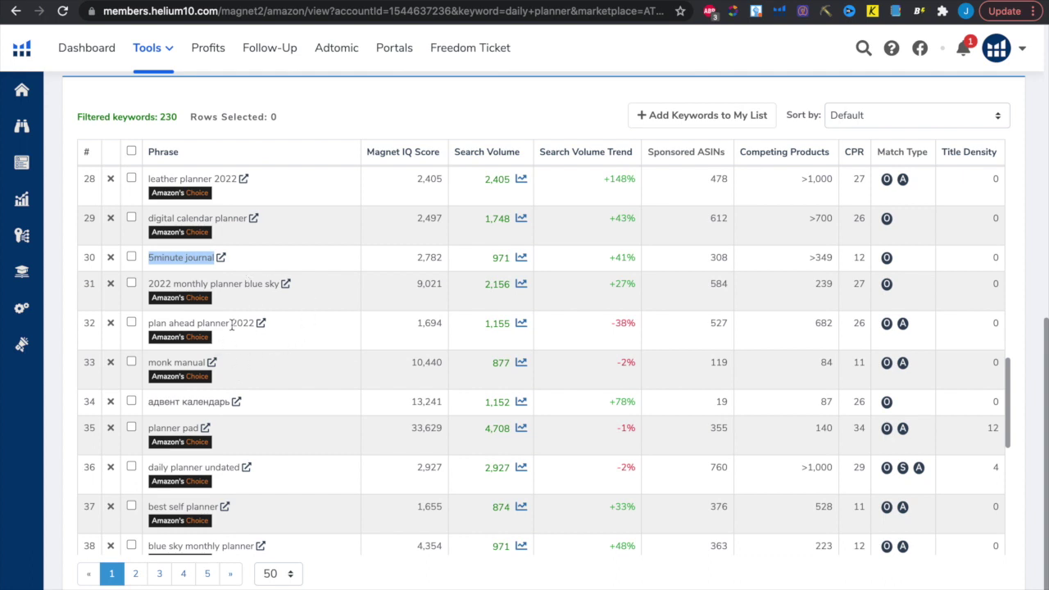
scroll(232, 325, "down", 3)
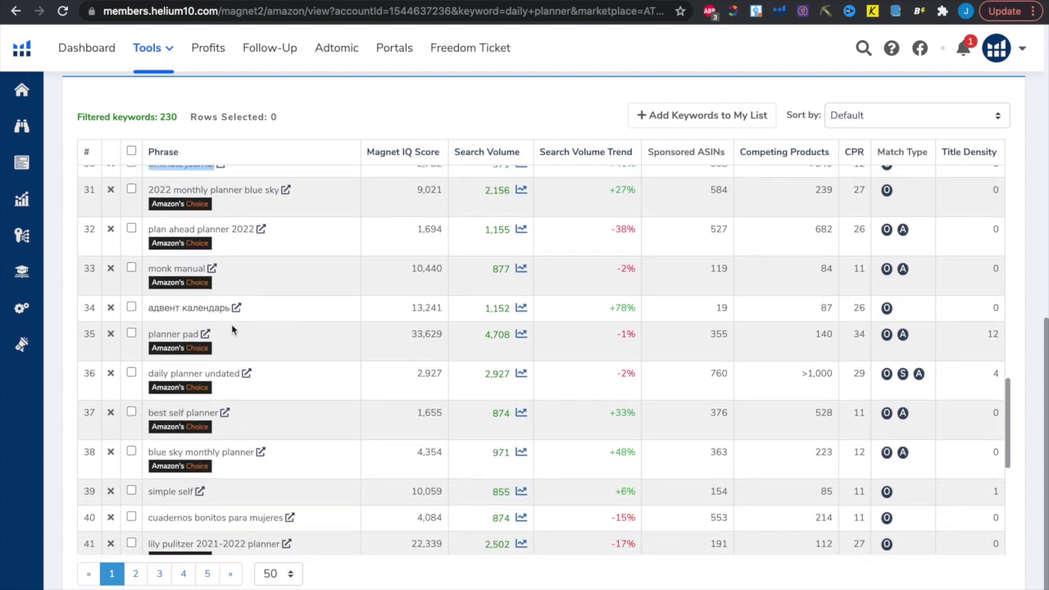
scroll(232, 327, "down", 1)
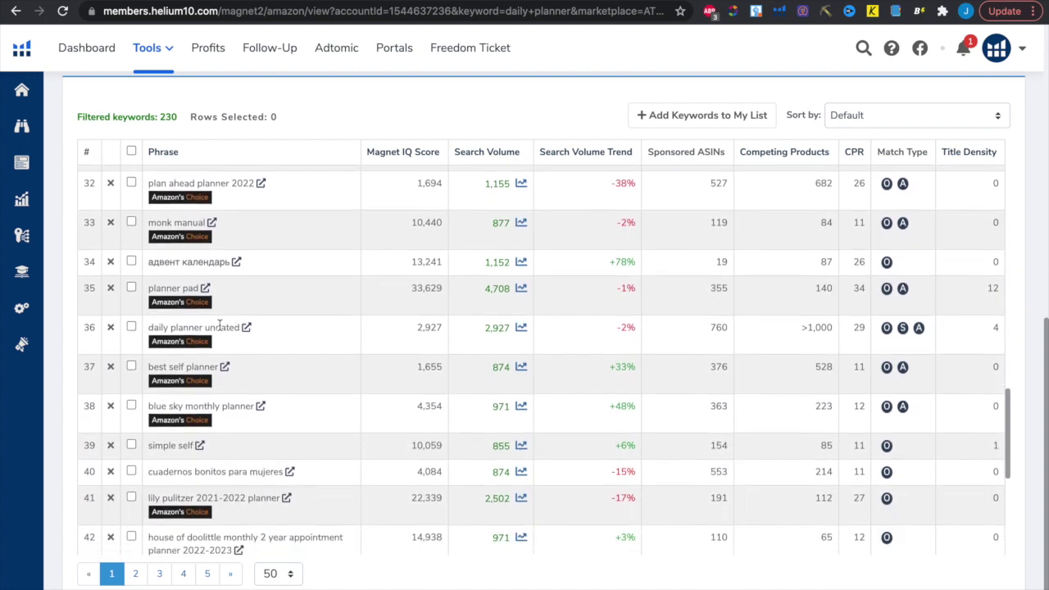
scroll(246, 366, "down", 1)
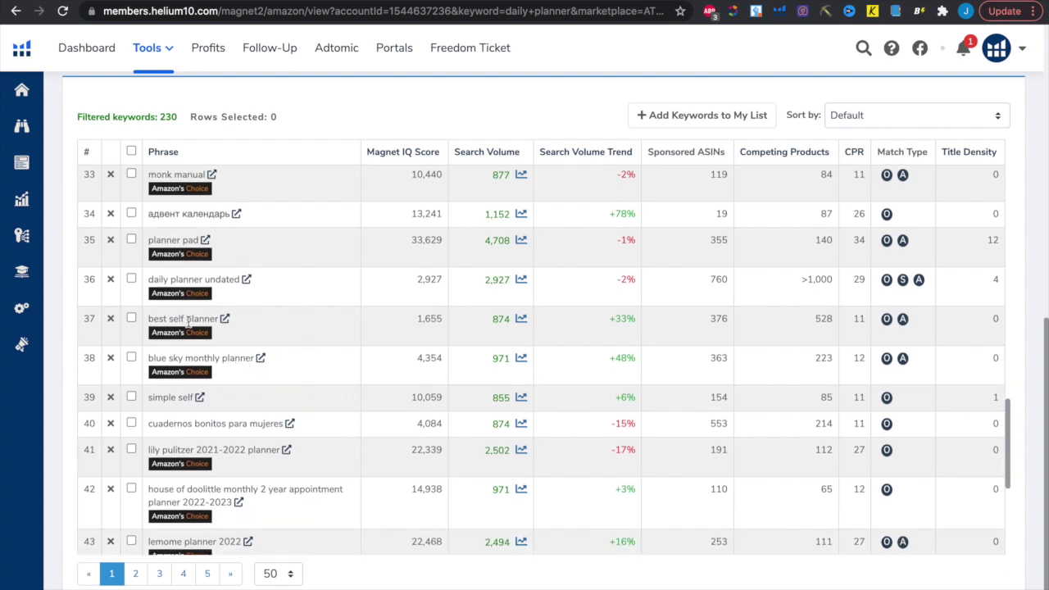
scroll(185, 319, "down", 1)
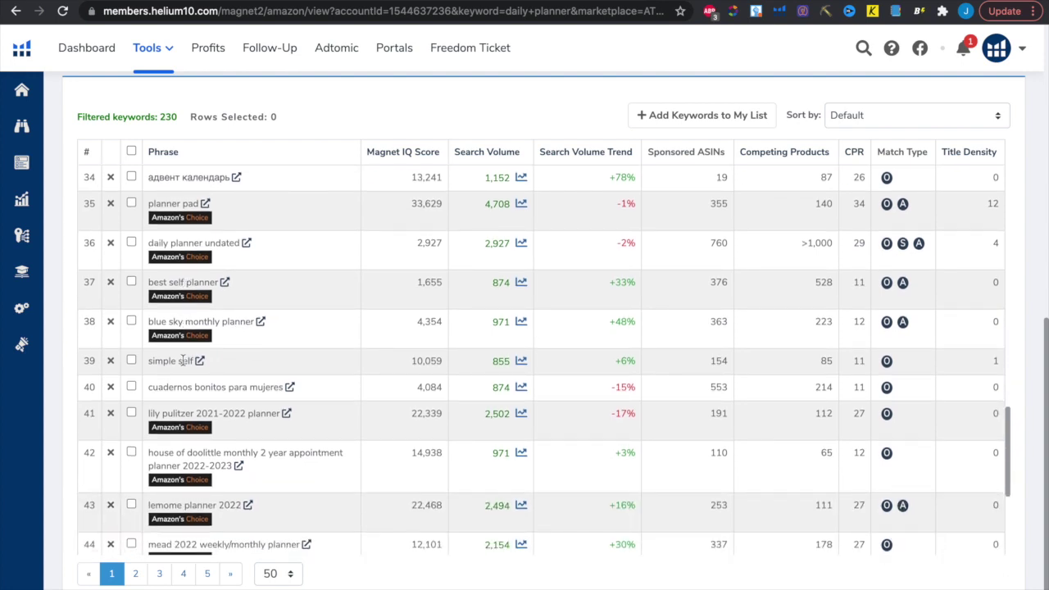
scroll(183, 360, "down", 3)
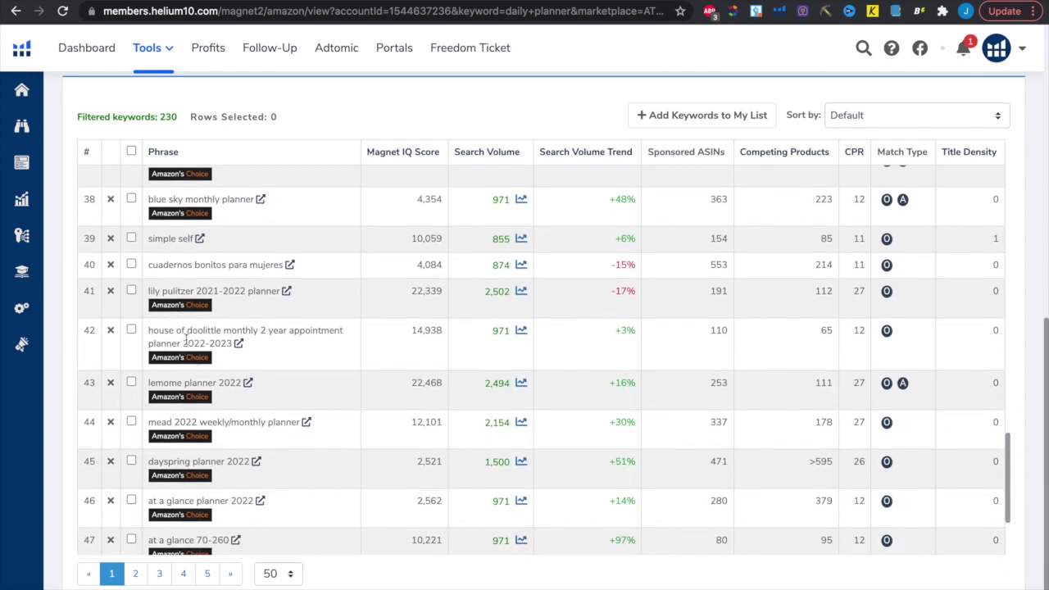
triple_click(178, 241)
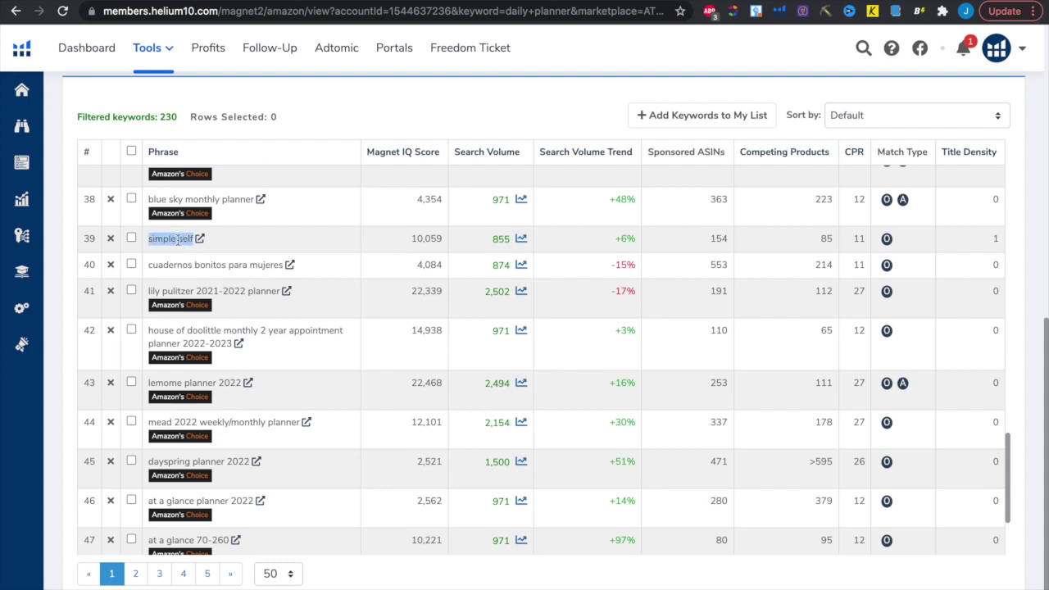
left_click(178, 238)
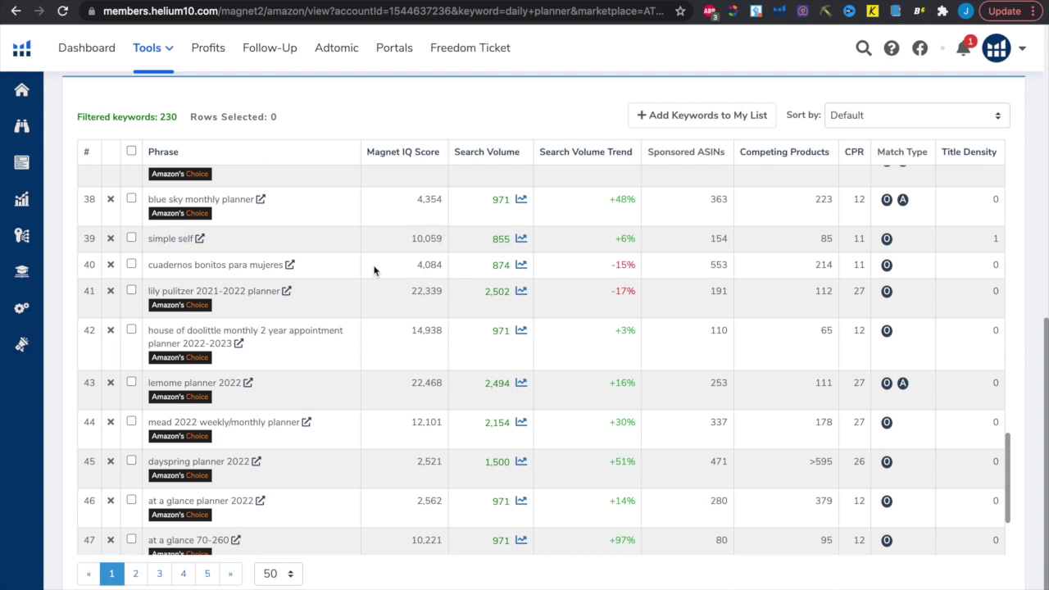
Scroll to row 50 and open the second page of keyword results.
scroll(252, 428, "down", 1)
scroll(251, 434, "down", 1)
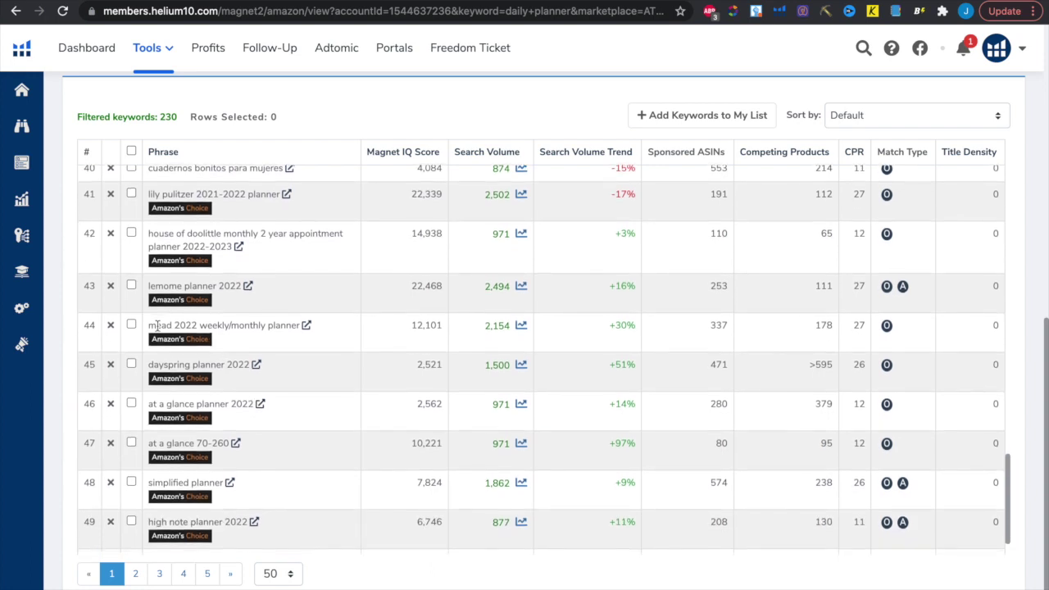
scroll(157, 326, "down", 1)
scroll(157, 326, "down", 1)
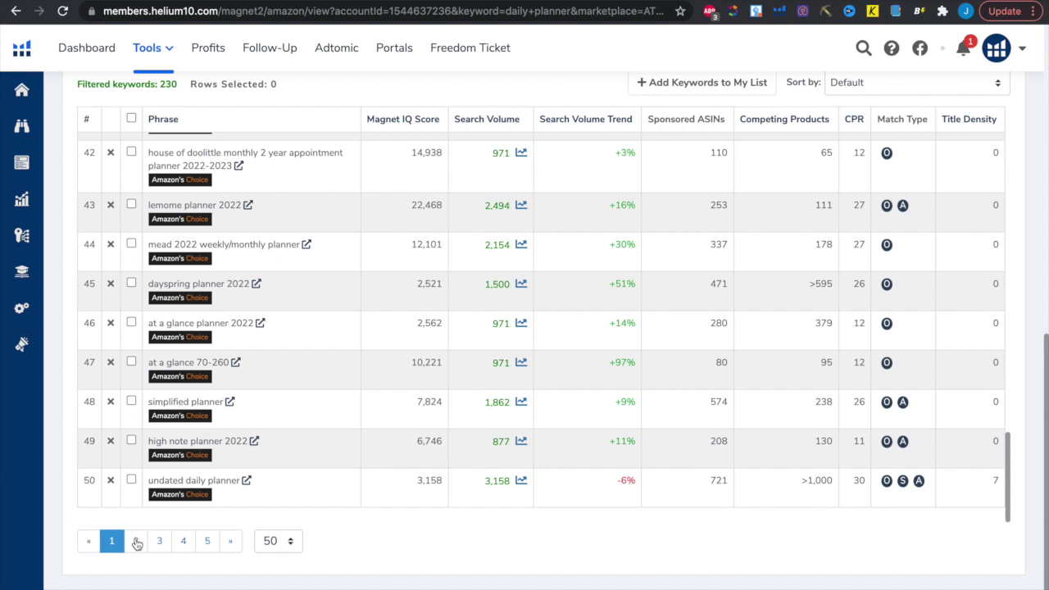
left_click(136, 541)
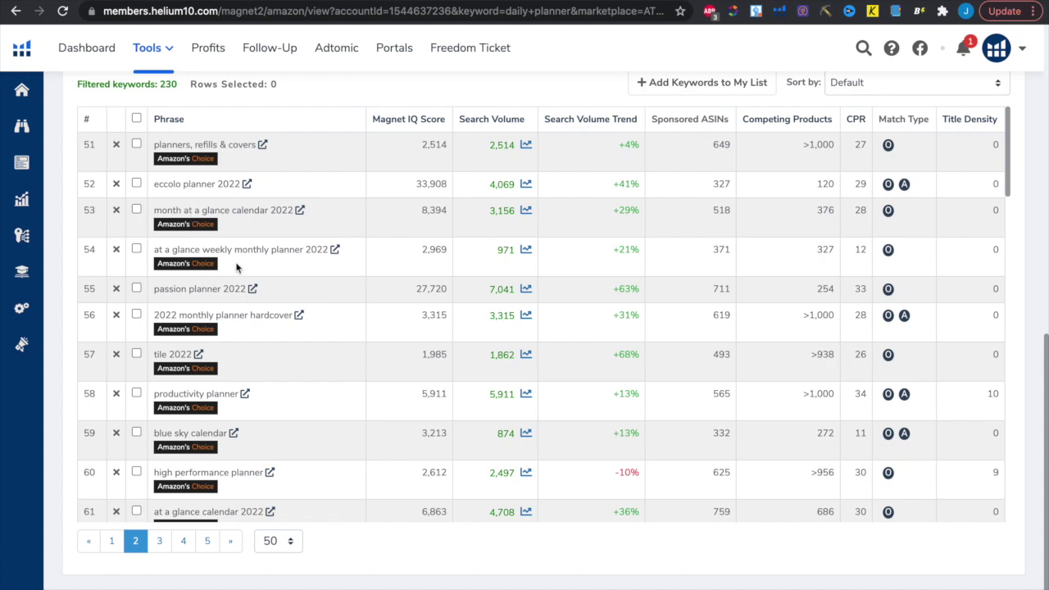
Review rows 51 to 72 of the keyword results, then return to the Canva planner design.
scroll(267, 306, "down", 2)
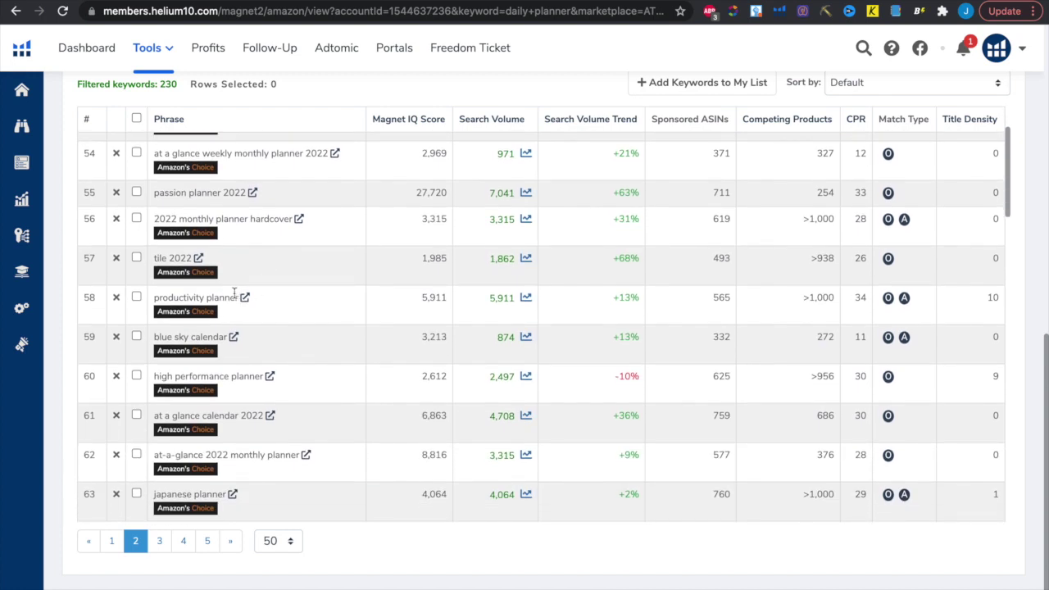
scroll(227, 295, "down", 2)
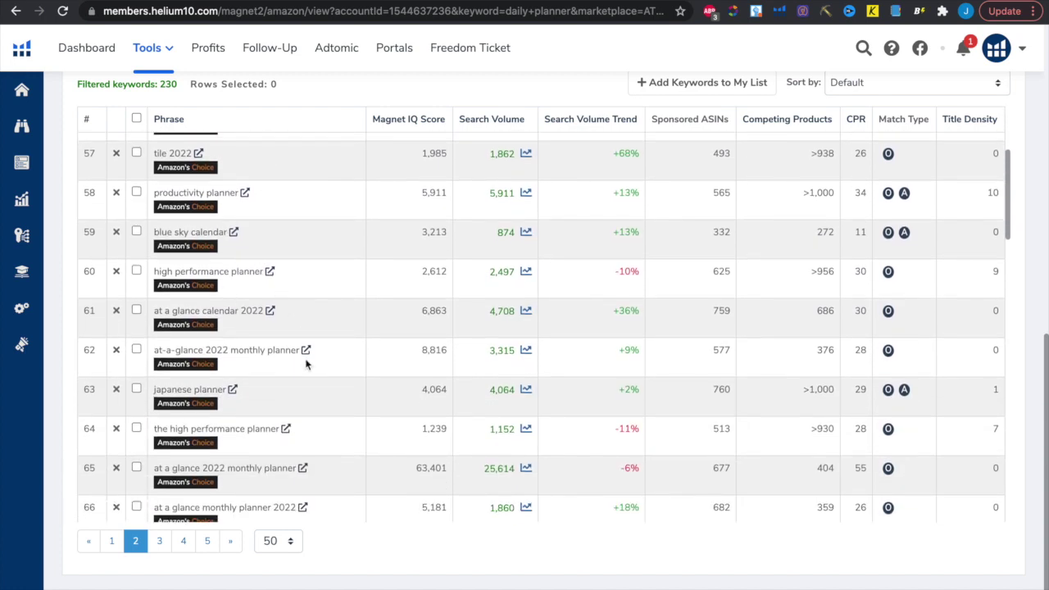
scroll(304, 361, "down", 5)
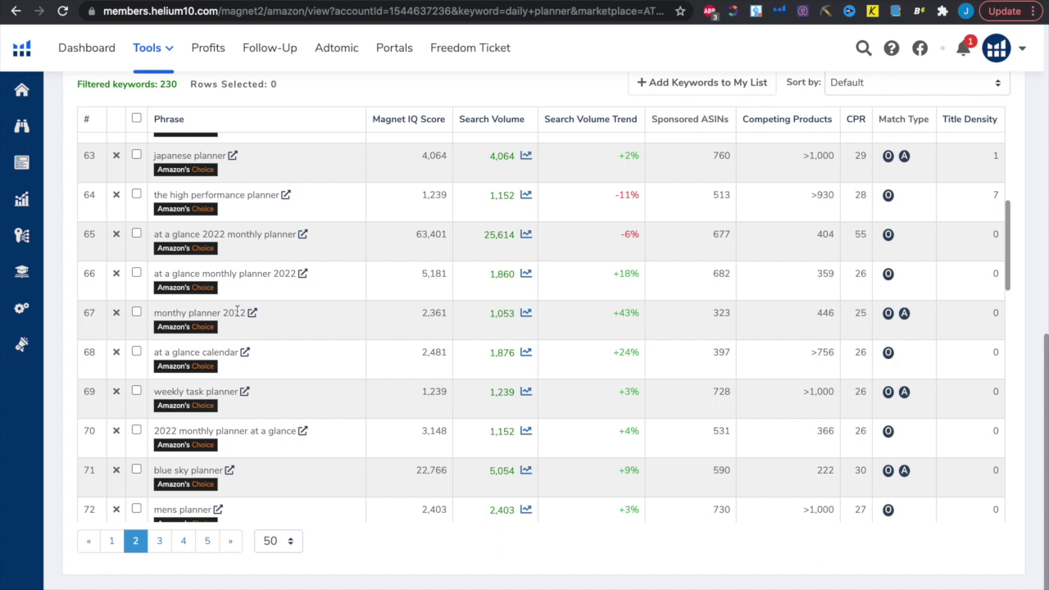
left_click(249, 4)
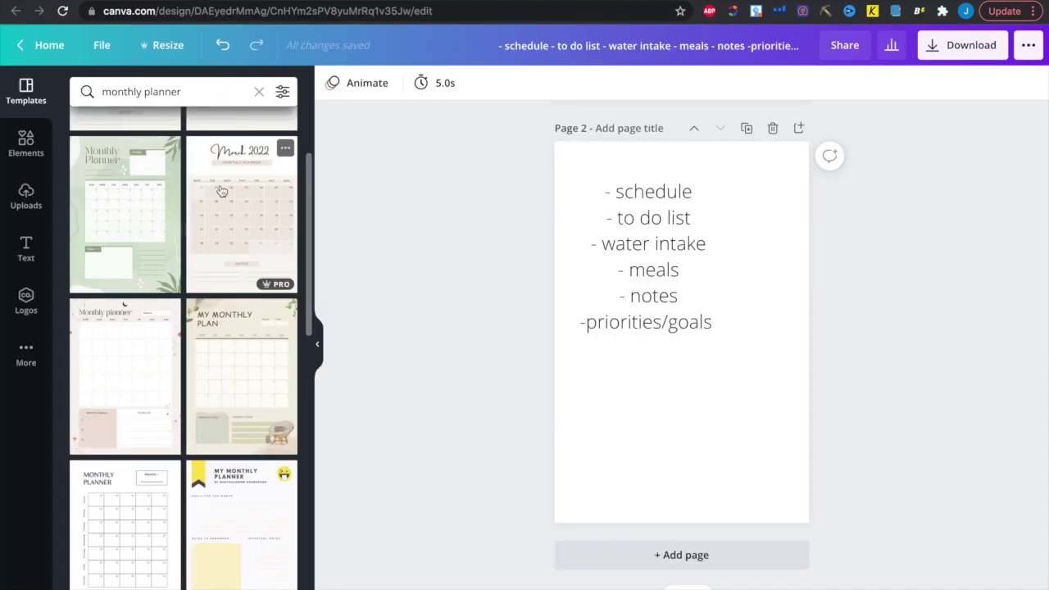
Add a third page with the Monthly Planner template and rotate its calendar grid 90°.
left_click(798, 128)
scroll(300, 237, "down", 3)
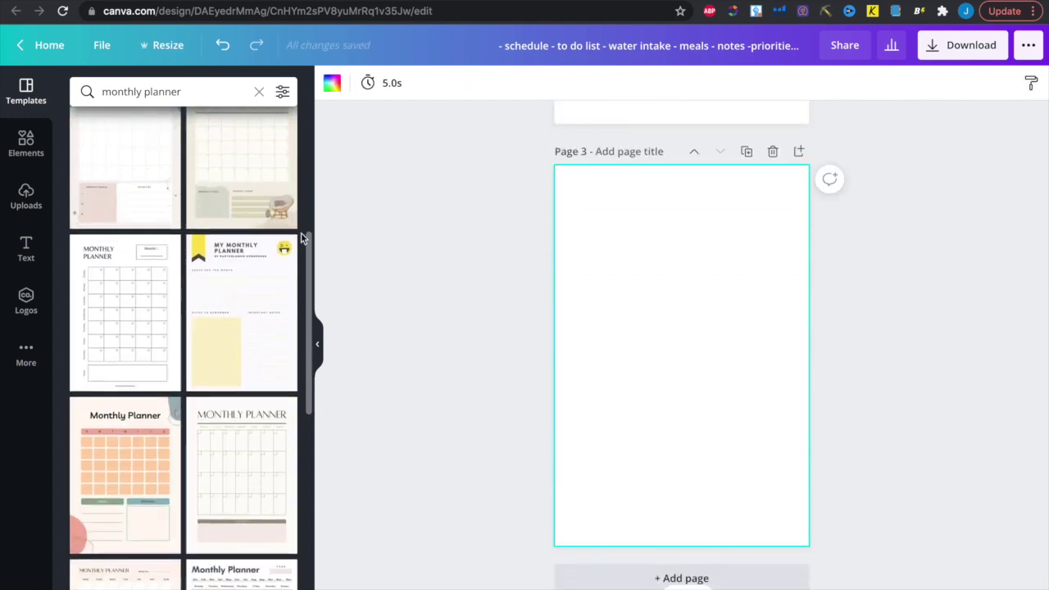
left_click(94, 298)
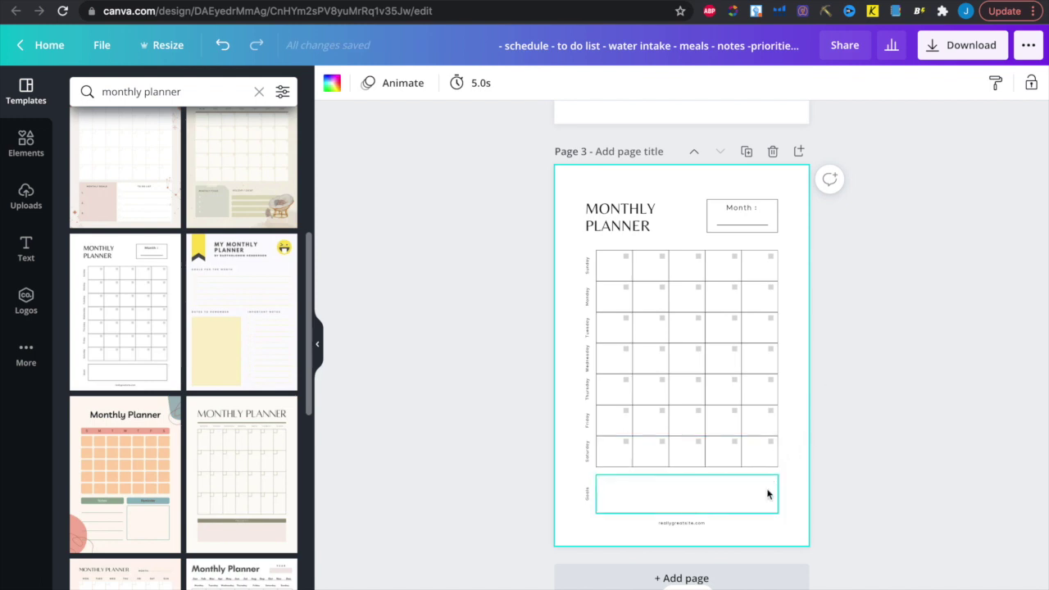
left_click_drag(811, 475, 569, 250)
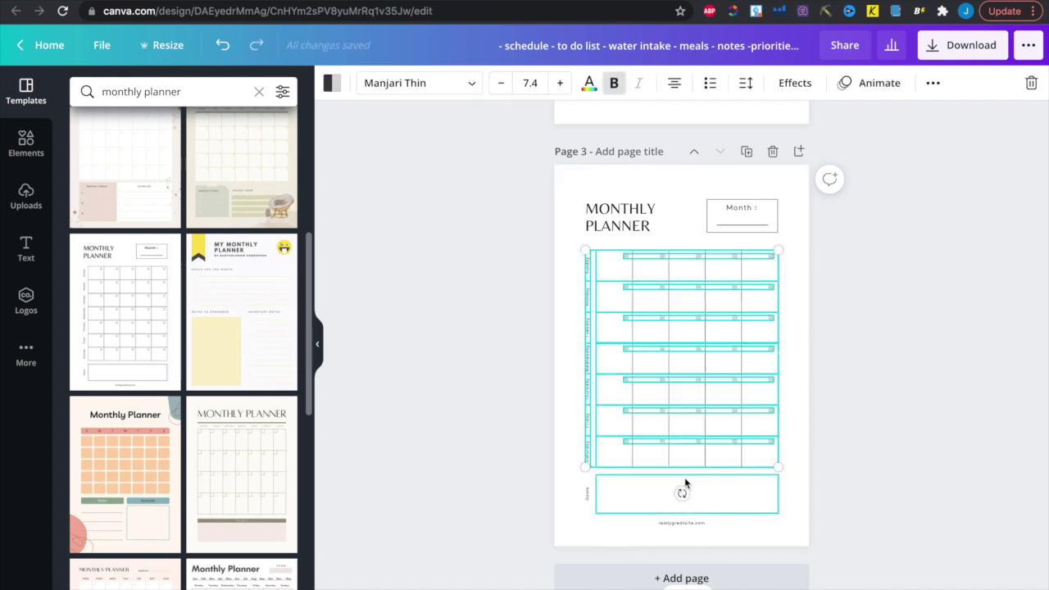
left_click_drag(682, 493, 545, 365)
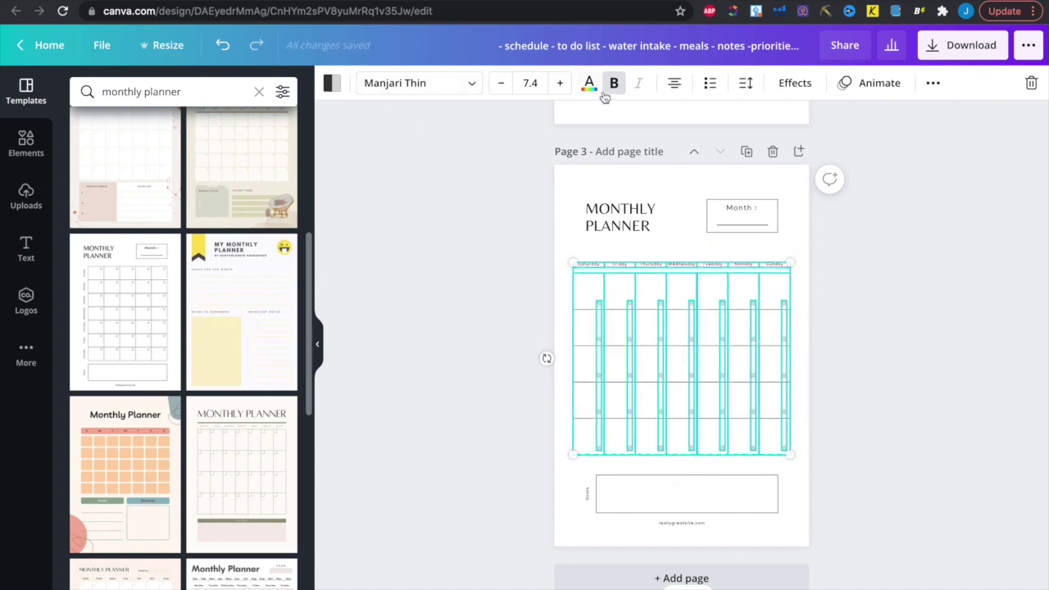
Try a darker grey colour on the grid, then undo the colour change.
left_click(333, 86)
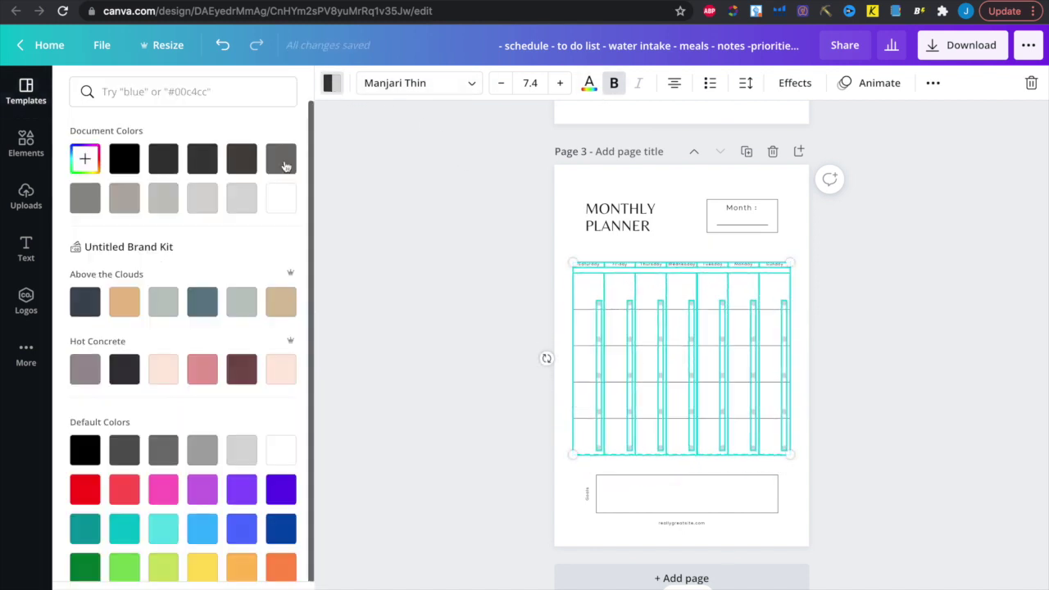
left_click(165, 164)
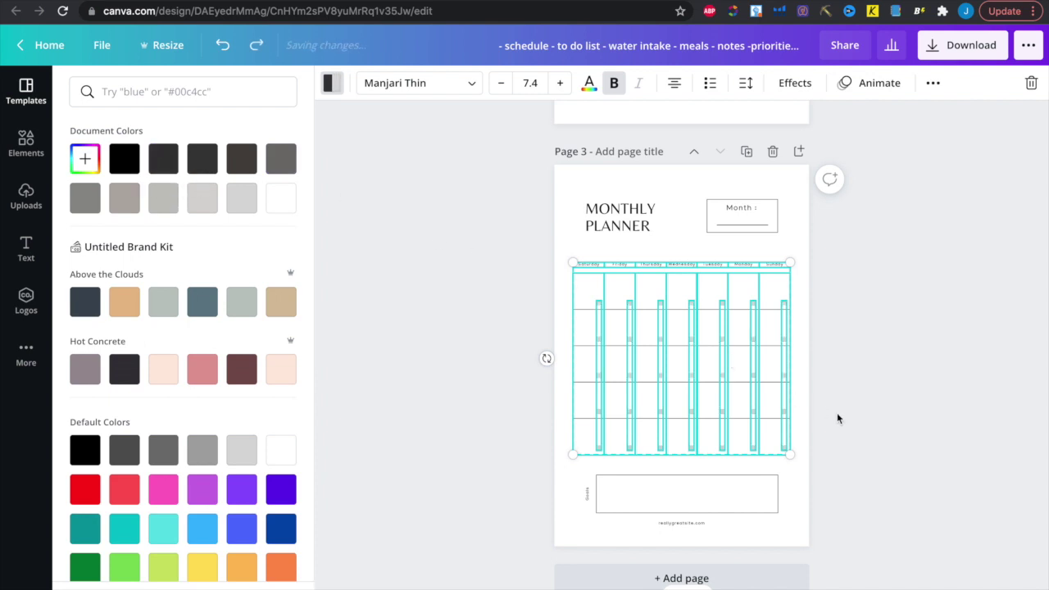
key("ctrl+z")
left_click(863, 304)
left_click(774, 265)
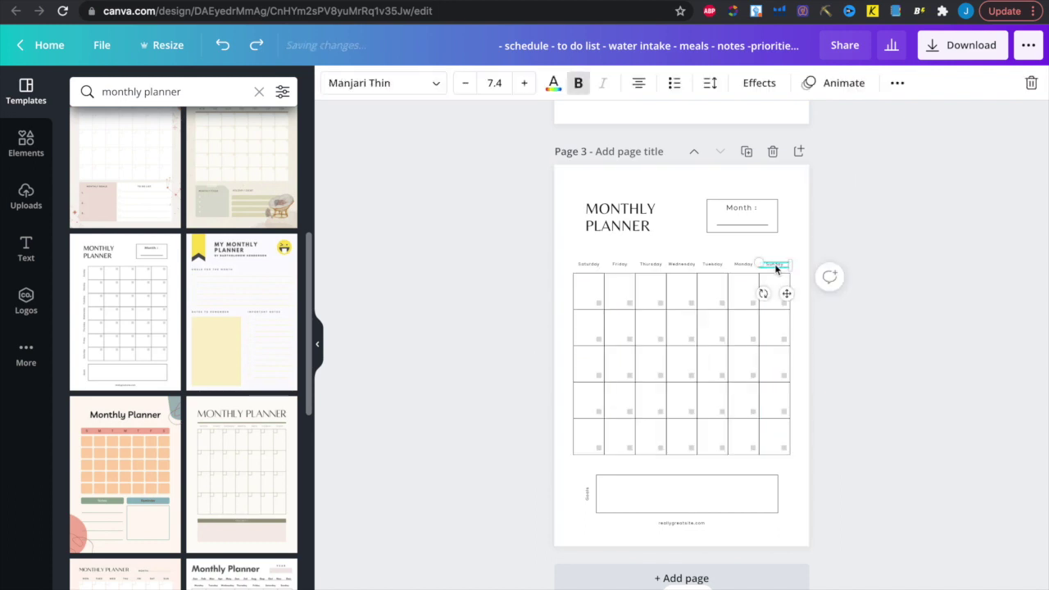
left_click(844, 246)
Delete the MONTHLY PLANNER title, Month box, Goals box and website text, then move the grid up.
left_click_drag(841, 239, 602, 186)
key("Delete")
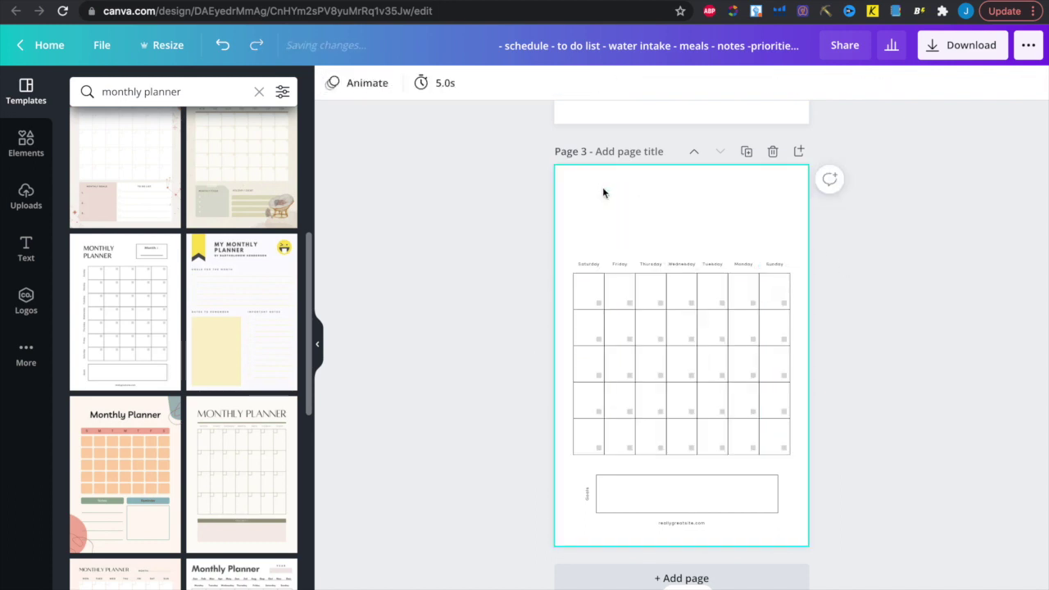
left_click_drag(761, 552, 551, 474)
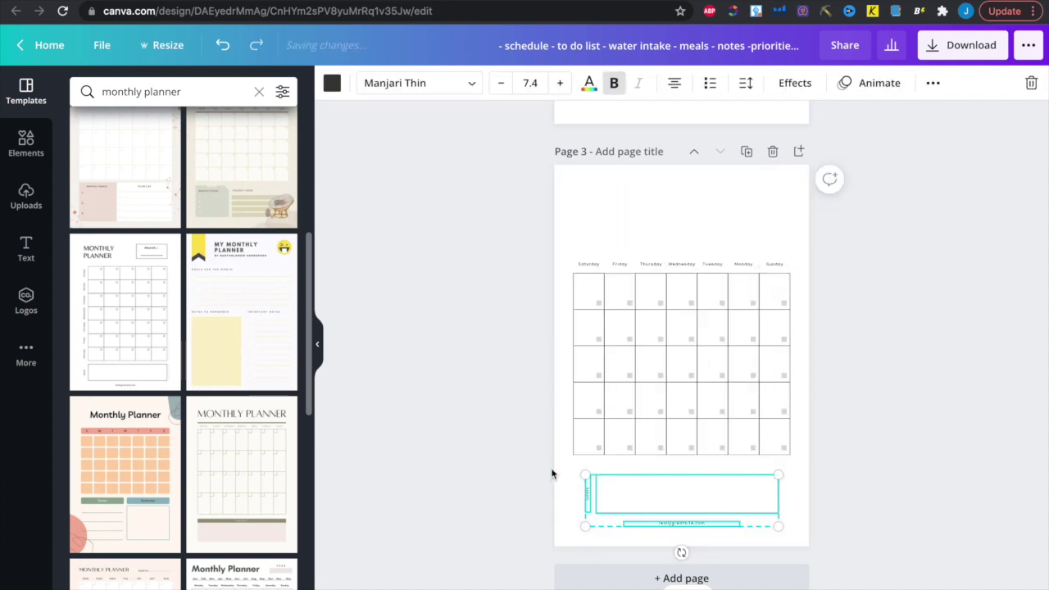
key("Delete")
left_click_drag(845, 502, 537, 247)
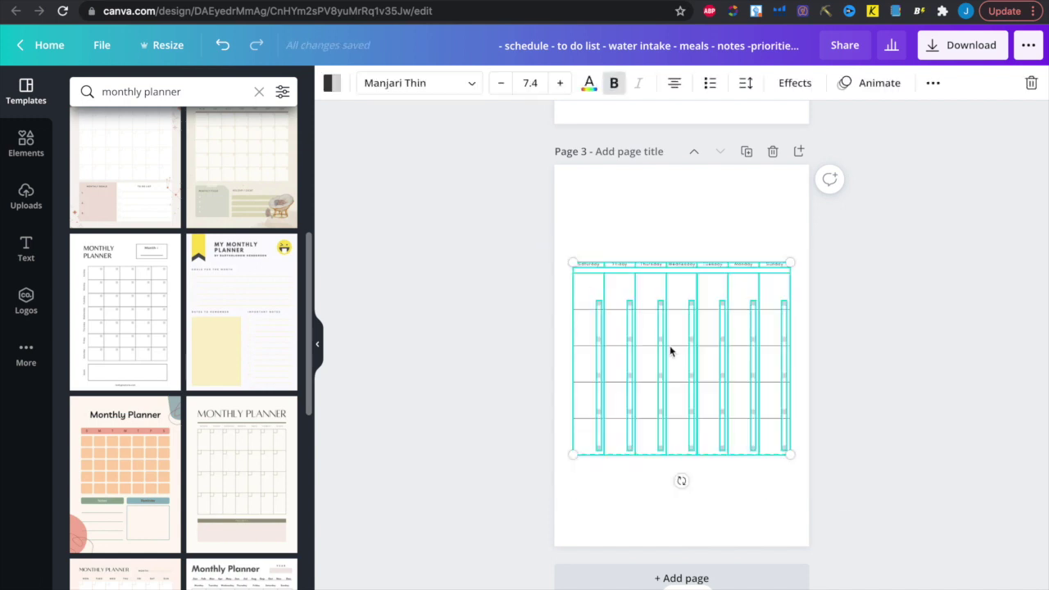
left_click_drag(670, 351, 671, 278)
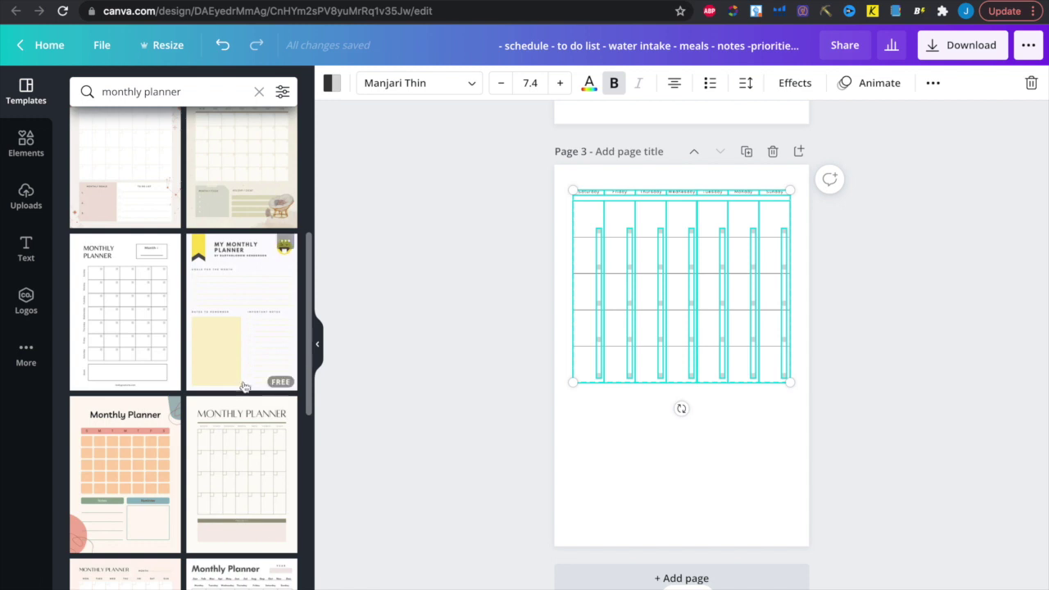
Browse more monthly planner templates, then deselect the grid and scroll back toward page 1.
scroll(164, 438, "down", 6)
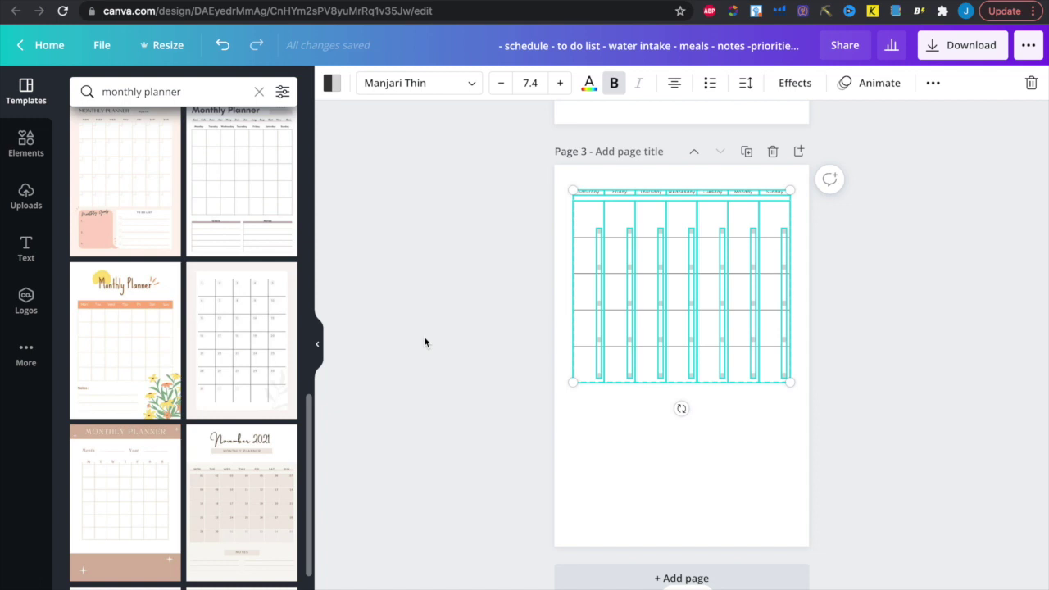
scroll(894, 438, "up", 1)
left_click(812, 449)
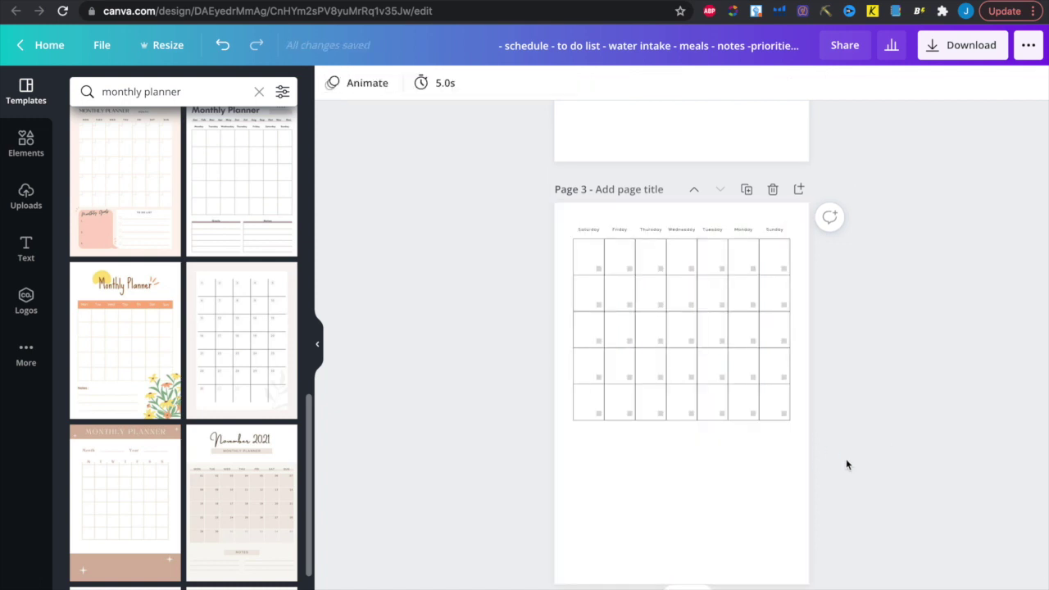
scroll(849, 463, "up", 10)
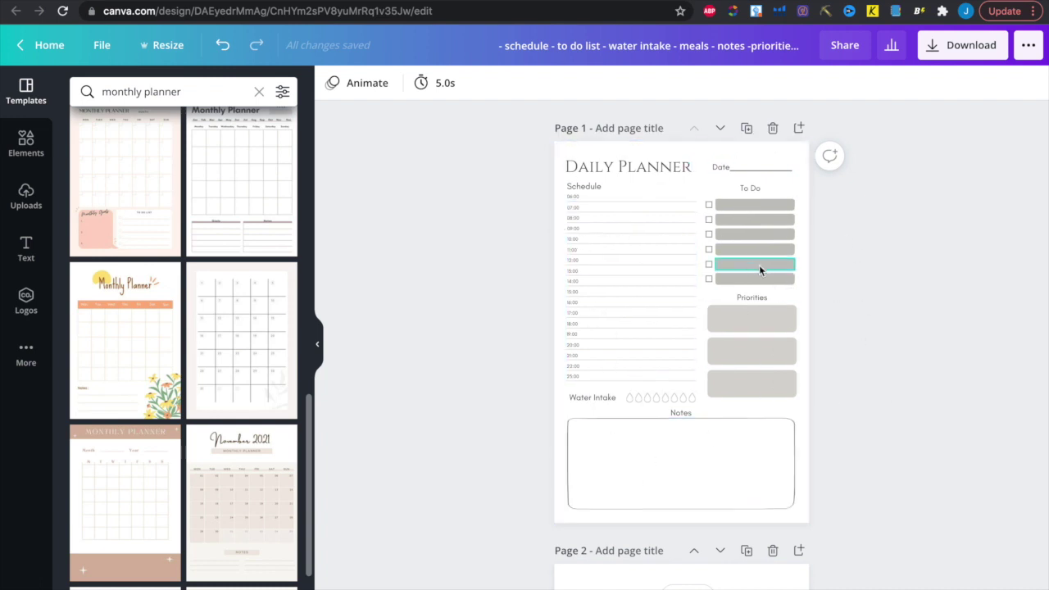
Delete page 2 with the section list and collapse the template results panel.
scroll(893, 372, "down", 3)
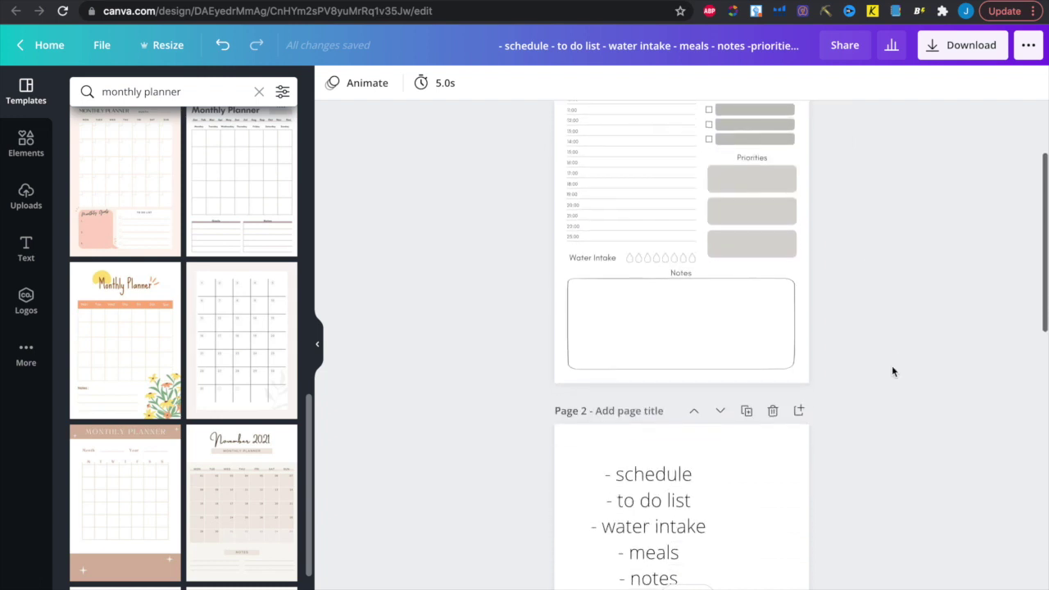
left_click(772, 410)
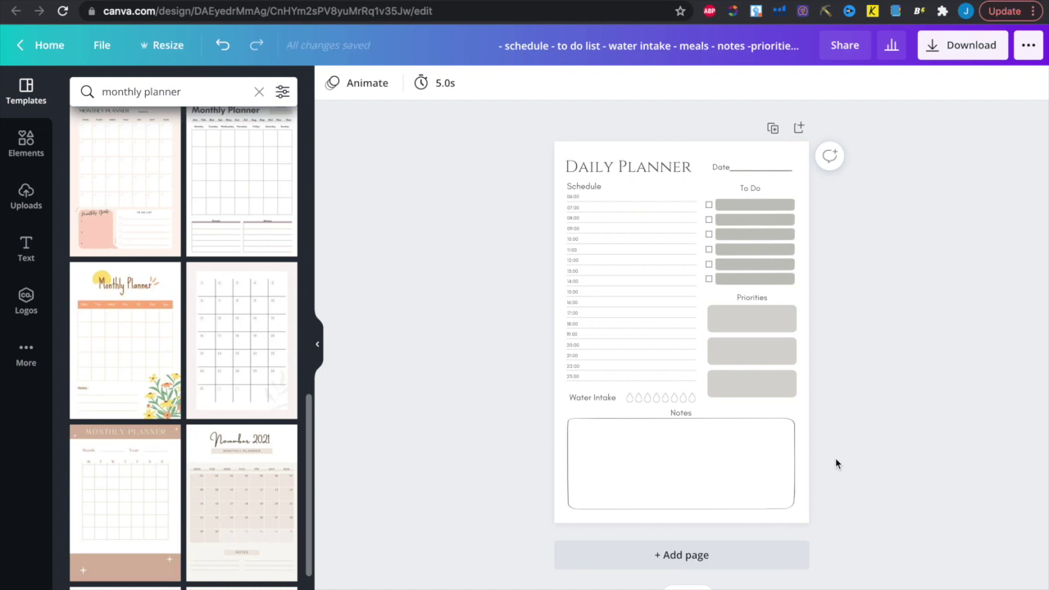
left_click(318, 345)
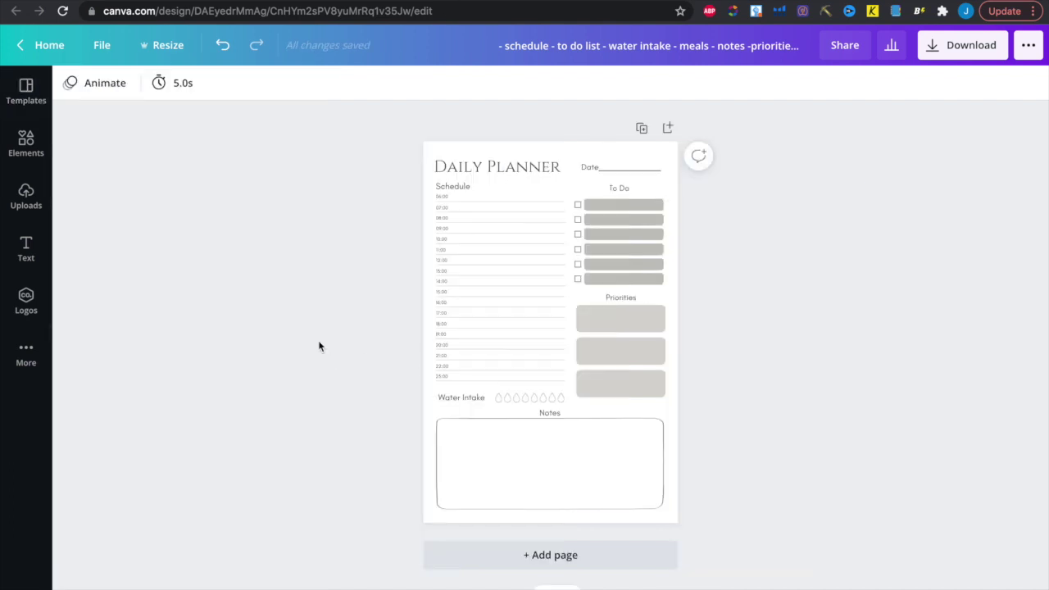